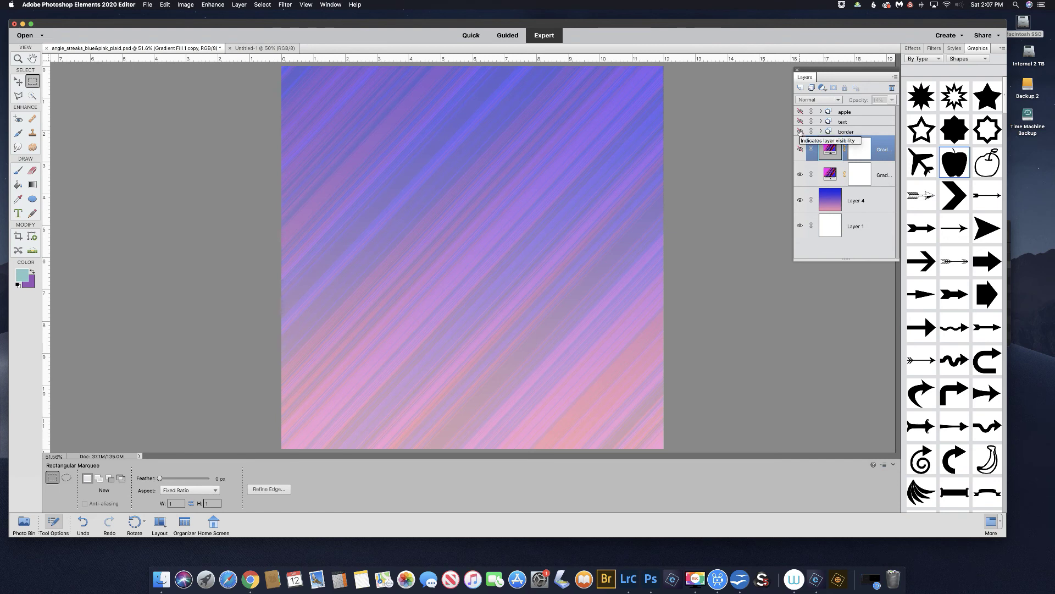
Make the border frame, TEXT and apple groups visible, then bring up the blank Untitled-1 document.
left_click(801, 132)
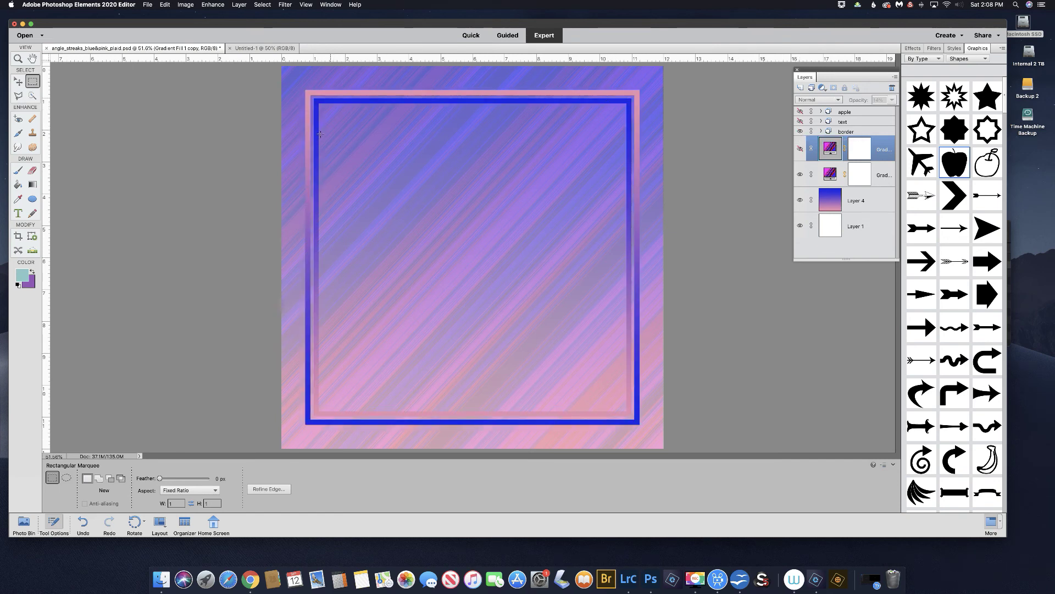
left_click(800, 121)
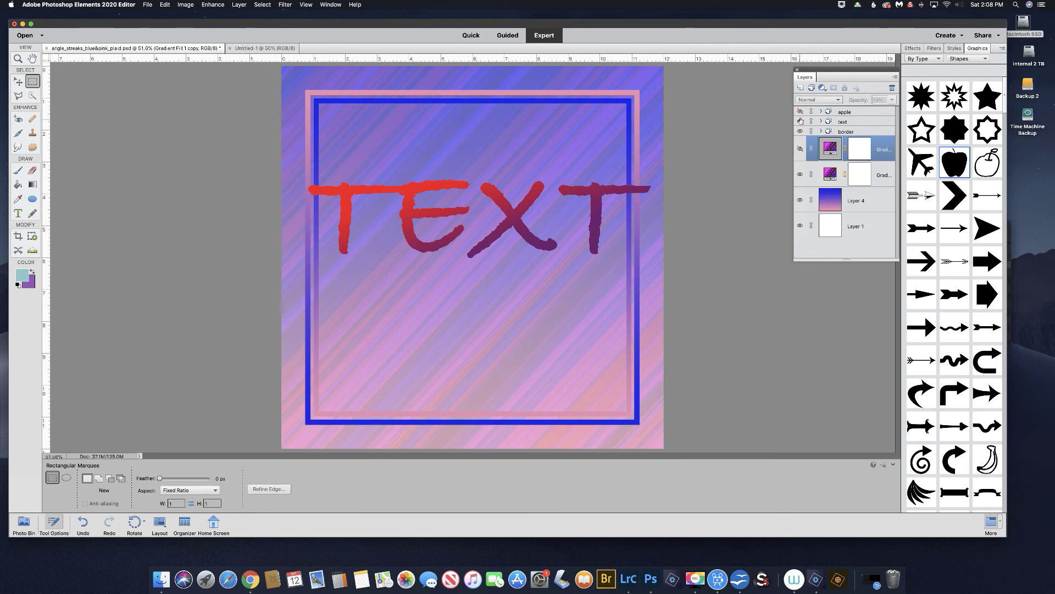
left_click(800, 112)
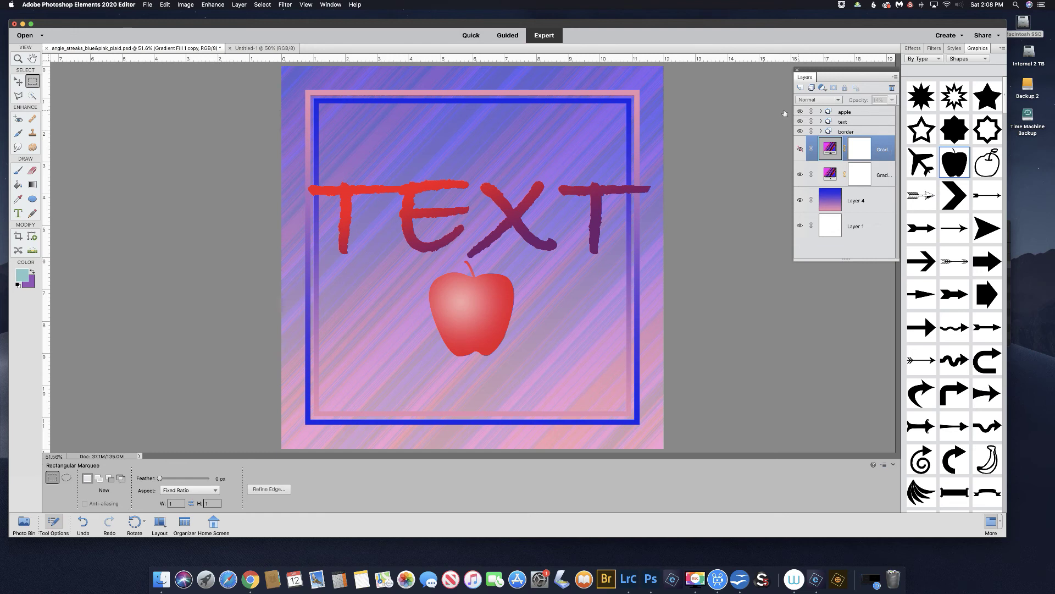
left_click(264, 49)
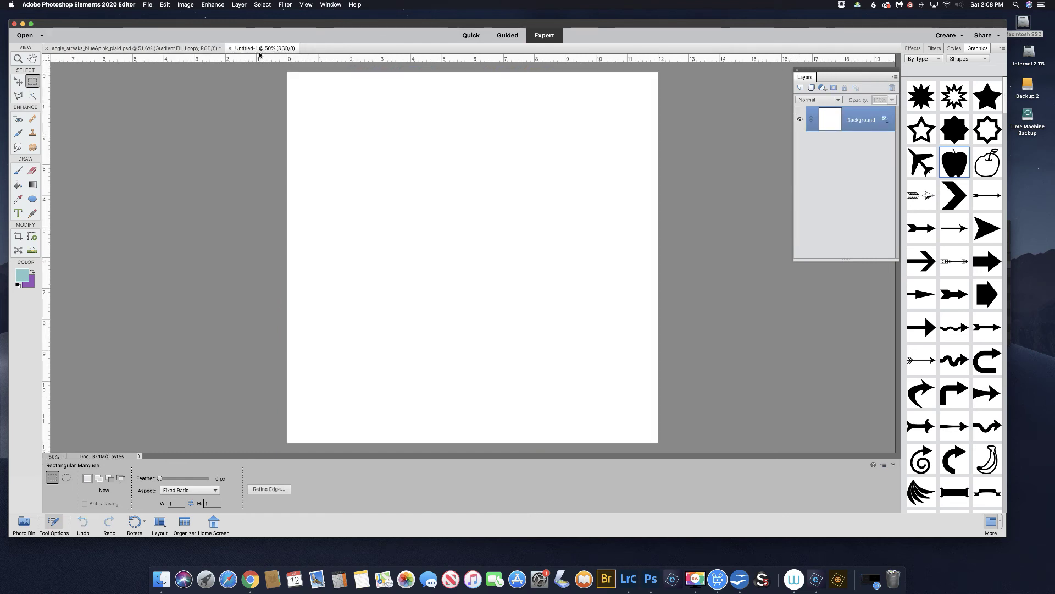
With the Gradient tool, browse the Simple and Spectrums sets, then pick Default's Blue, Red, Yellow preset.
left_click(32, 185)
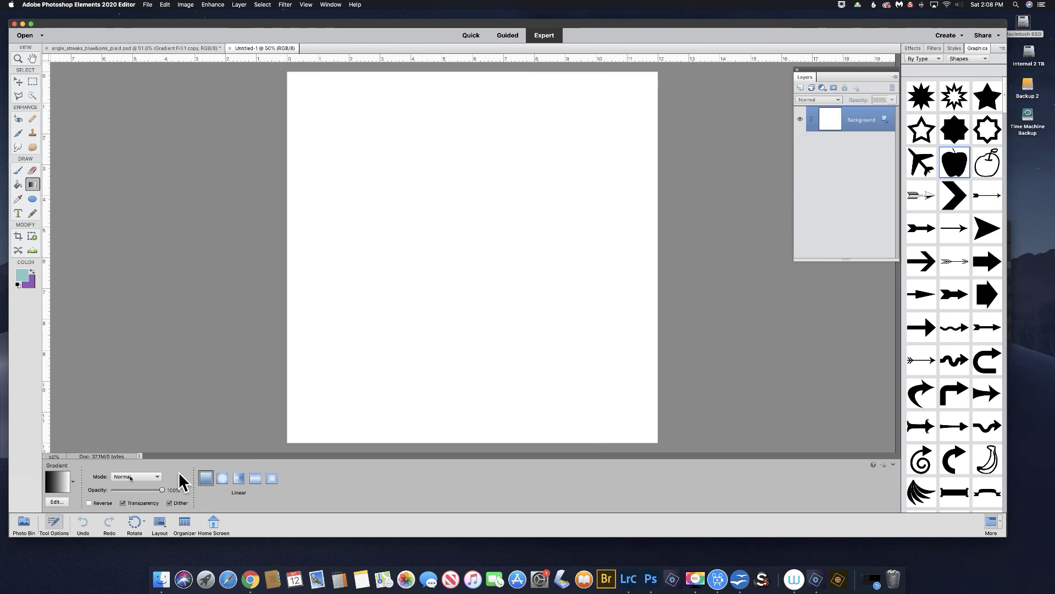
left_click(57, 502)
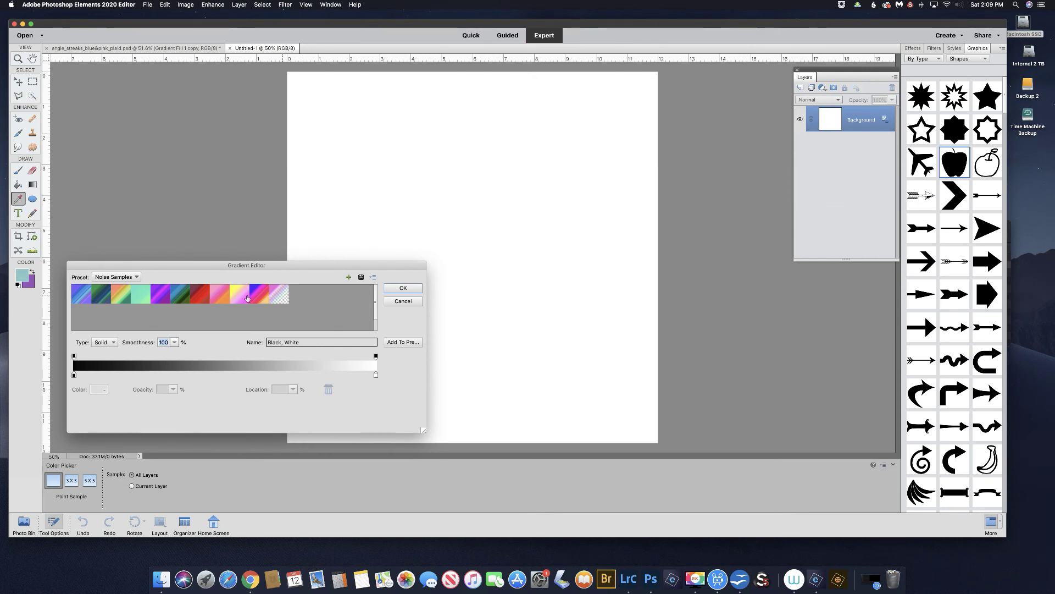
left_click(131, 279)
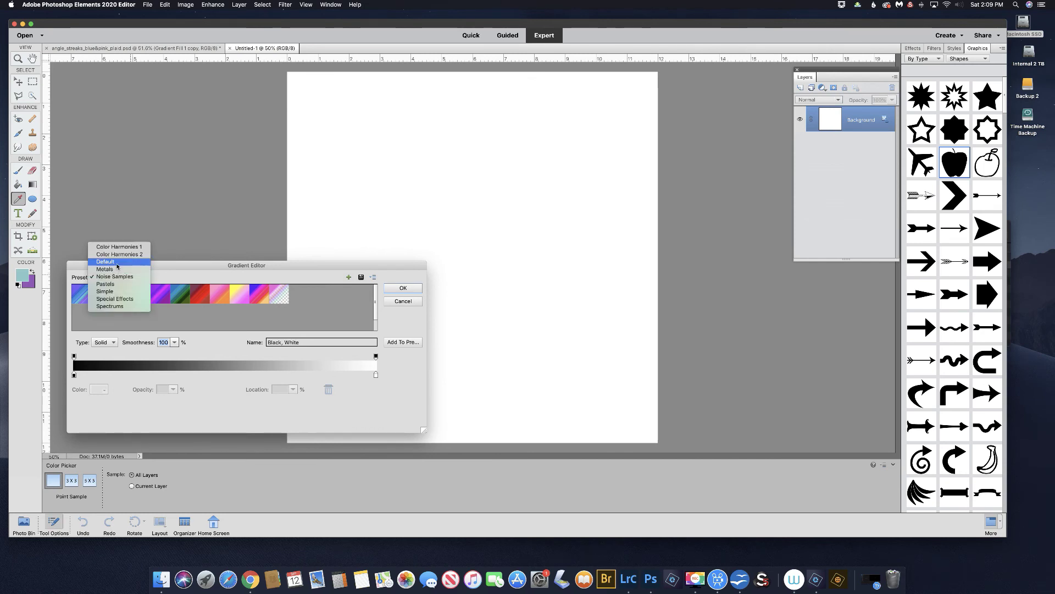
key("Escape")
left_click(116, 277)
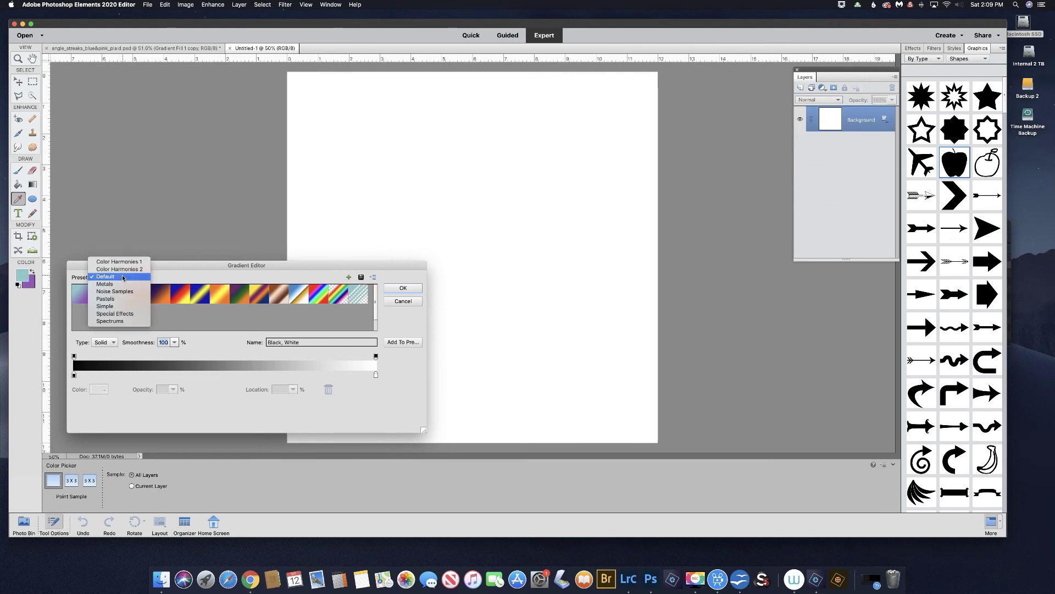
left_click(117, 306)
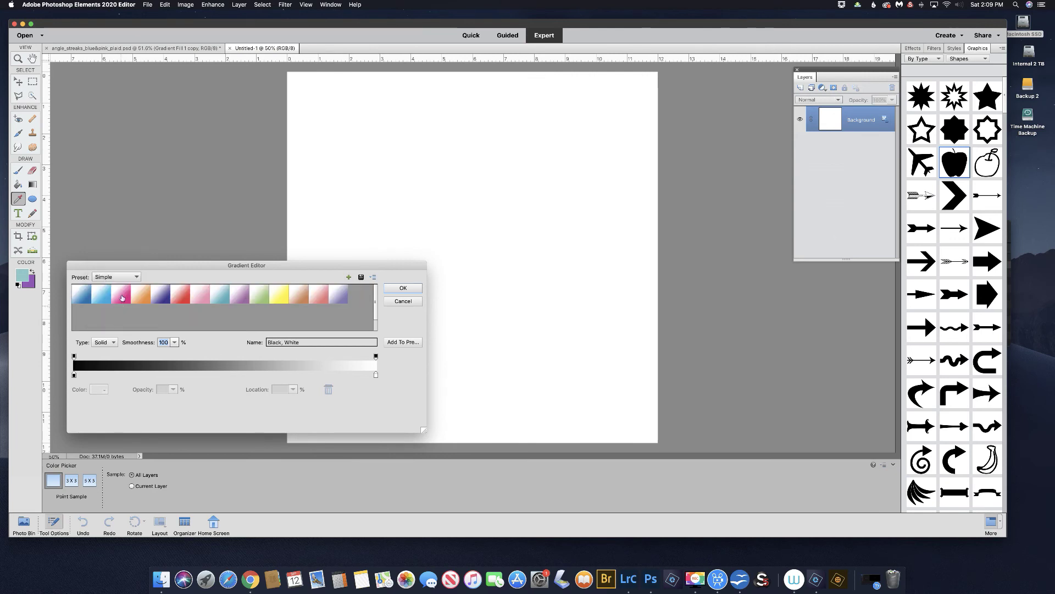
left_click(121, 278)
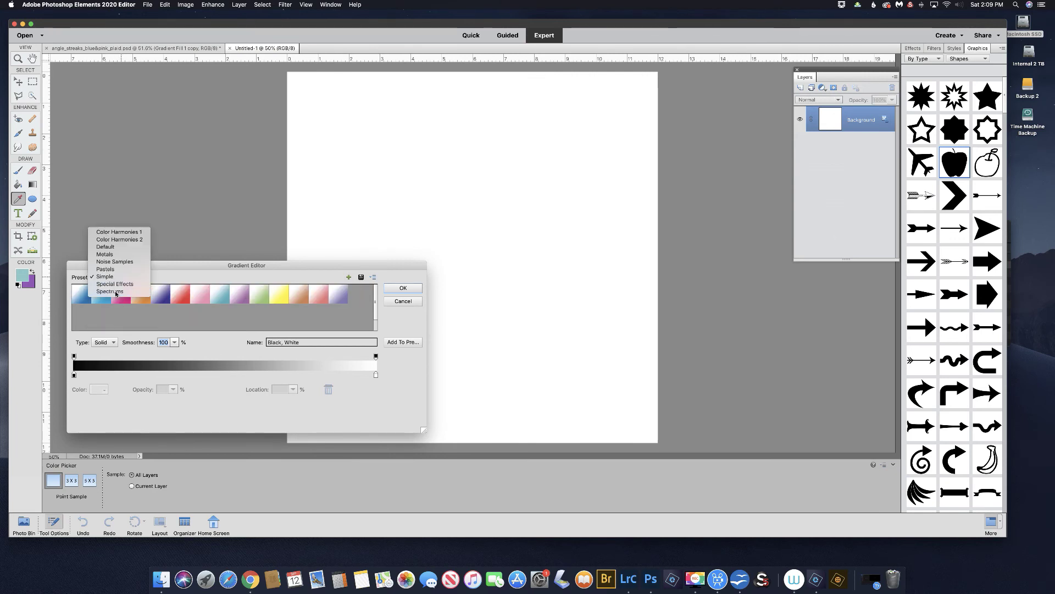
left_click(121, 291)
left_click(122, 281)
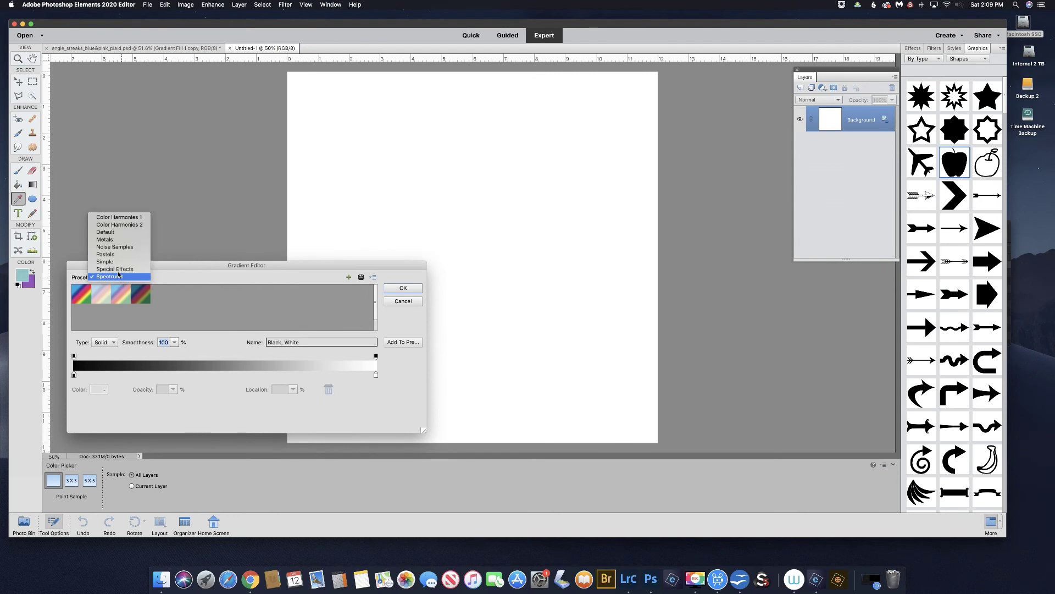
left_click(118, 232)
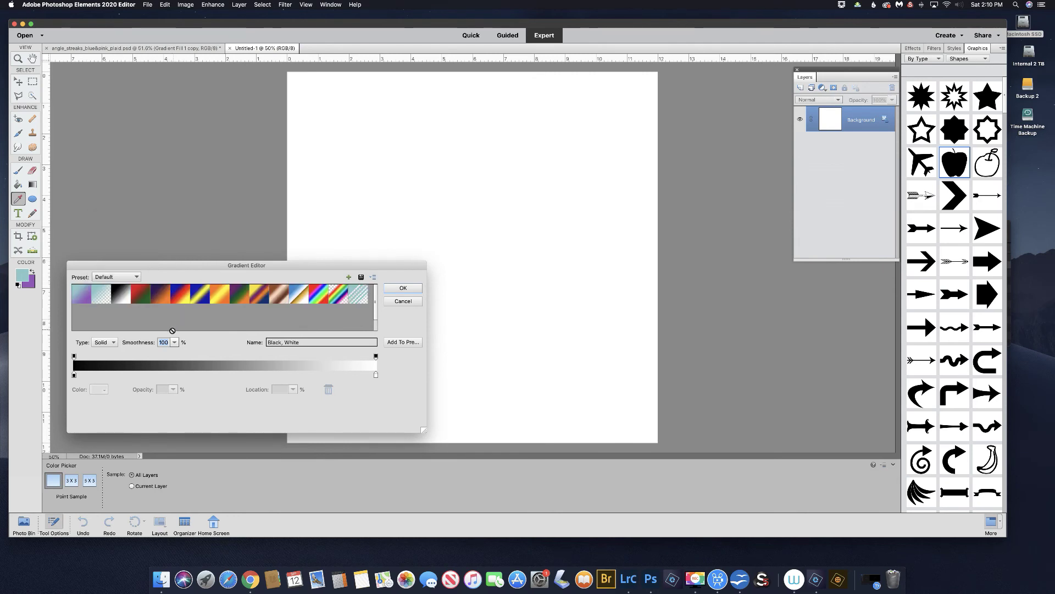
left_click(182, 297)
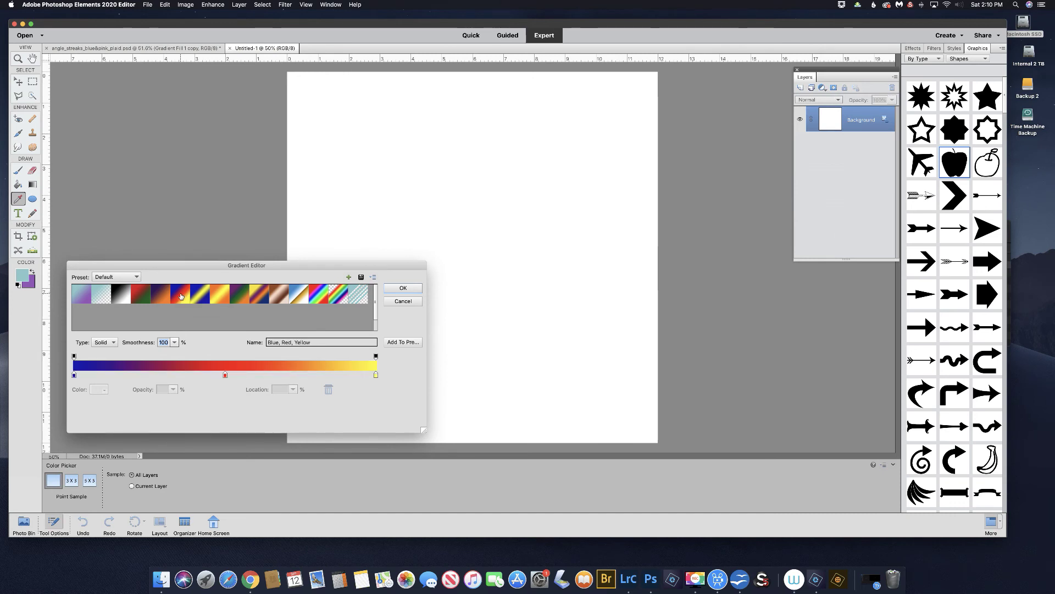
left_click(413, 289)
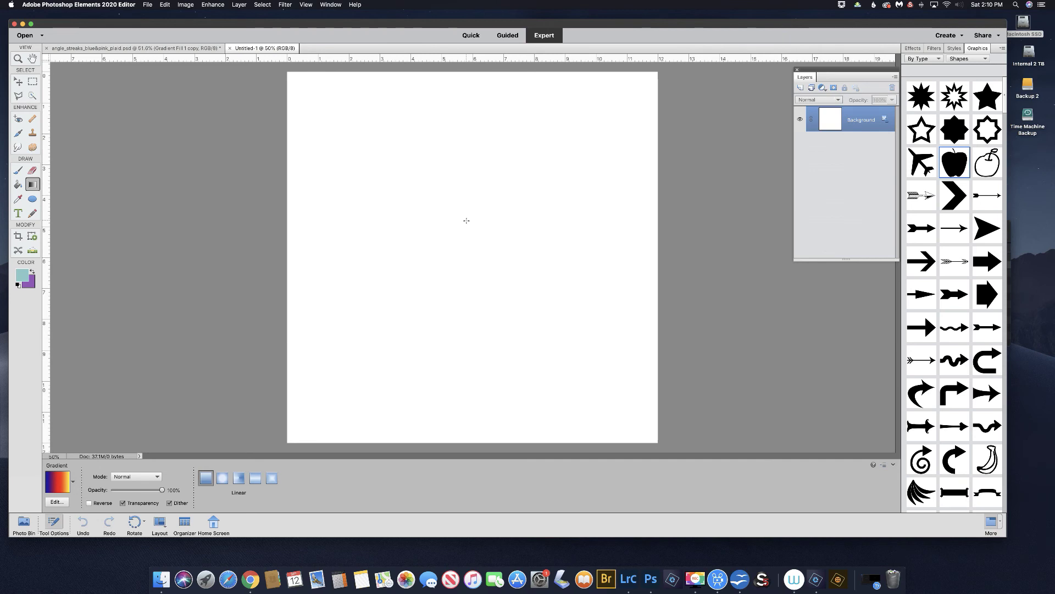
Drag a vertical blue-red-yellow gradient from canvas top to bottom, undoing an over-long trial drag.
left_click_drag(466, 220, 466, 269)
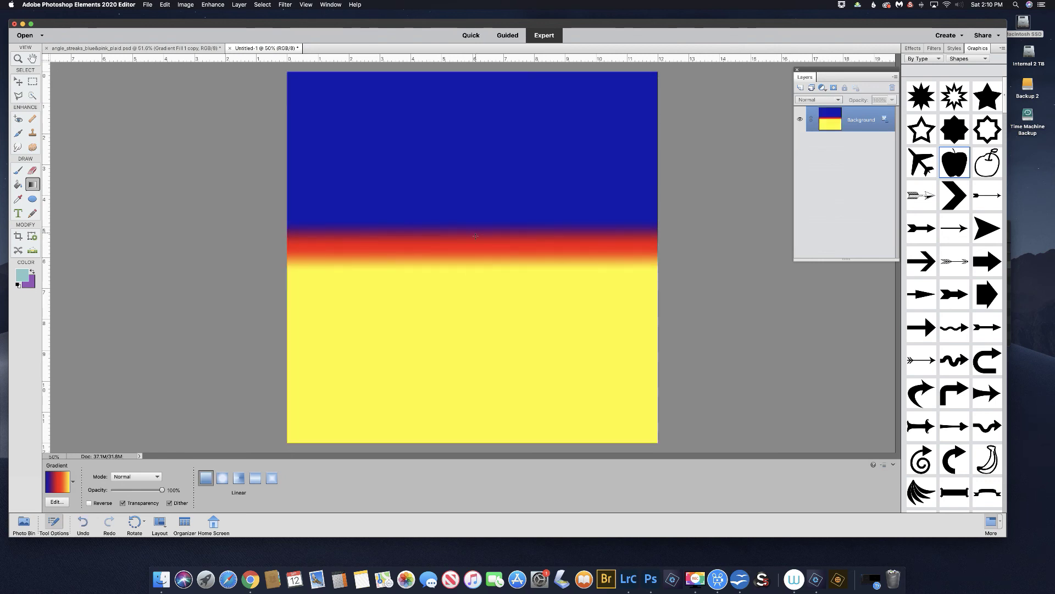
left_click_drag(483, 130, 484, 362)
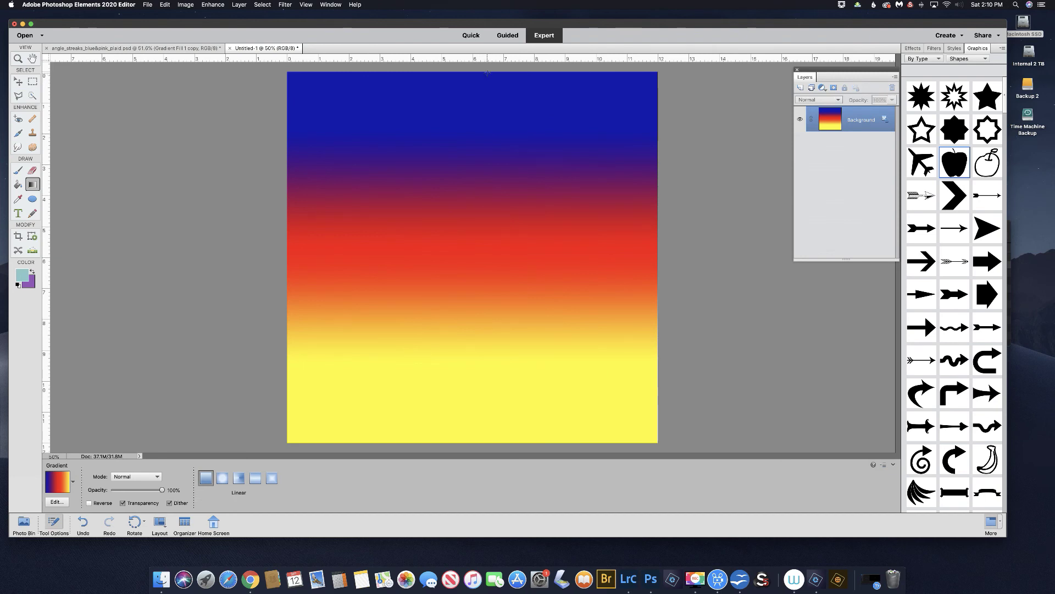
left_click_drag(487, 73, 486, 445)
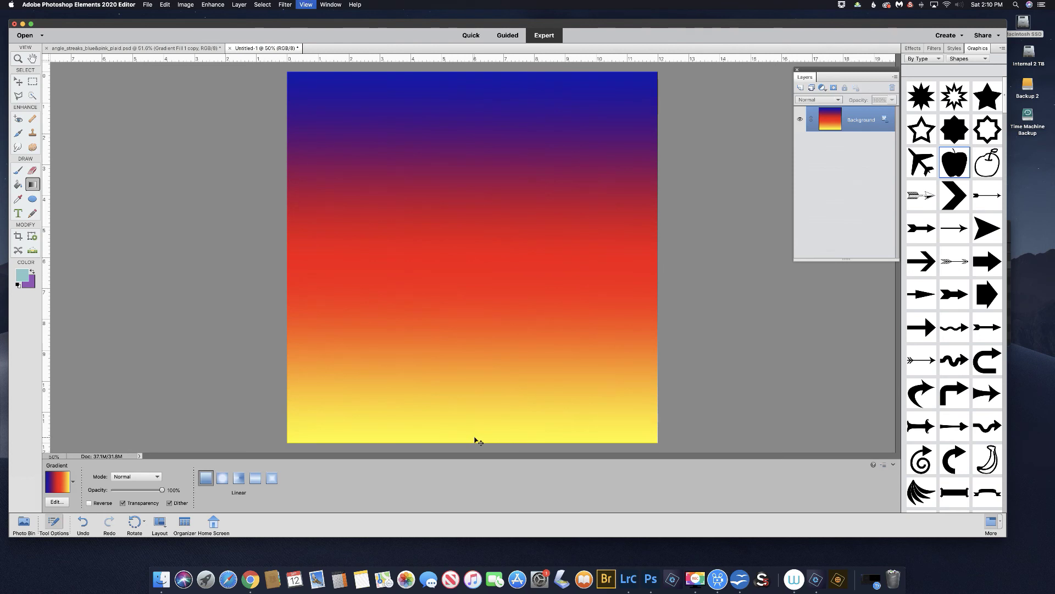
key("super+minus")
key("super+minus")
key("super+minus")
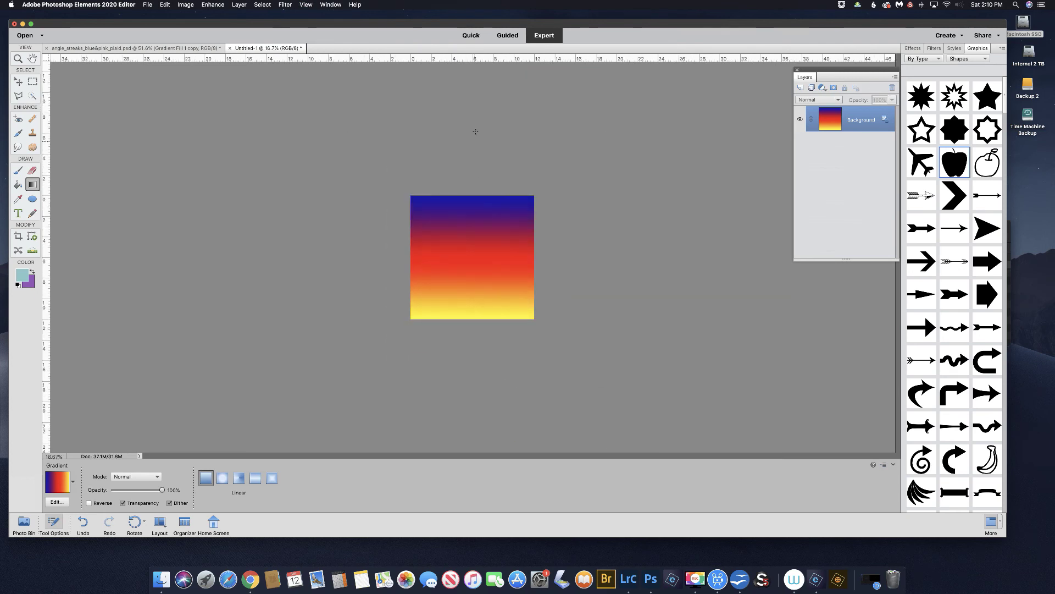
left_click_drag(474, 182, 474, 413)
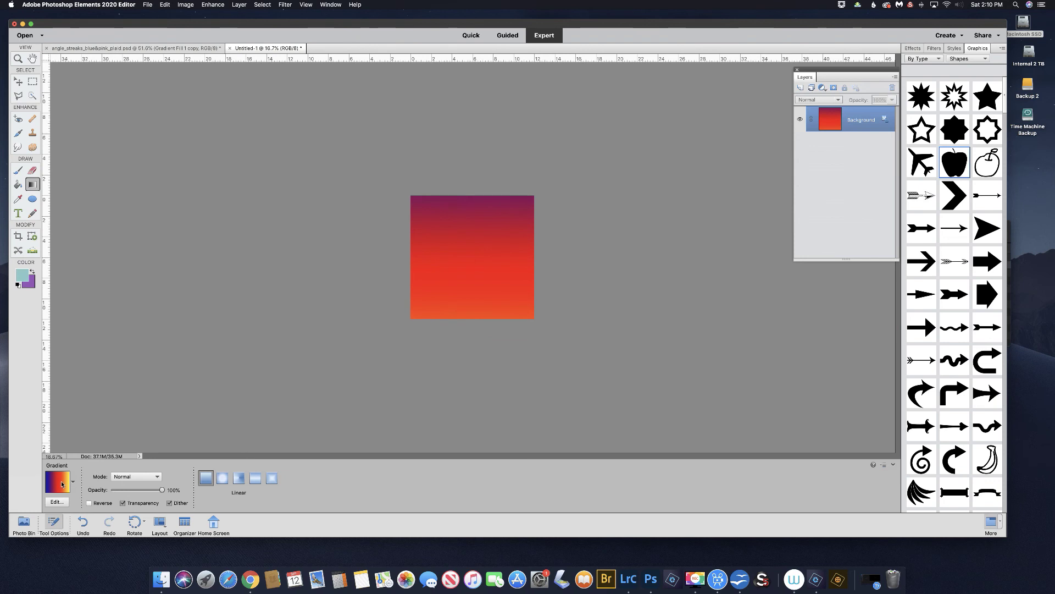
key("super+z")
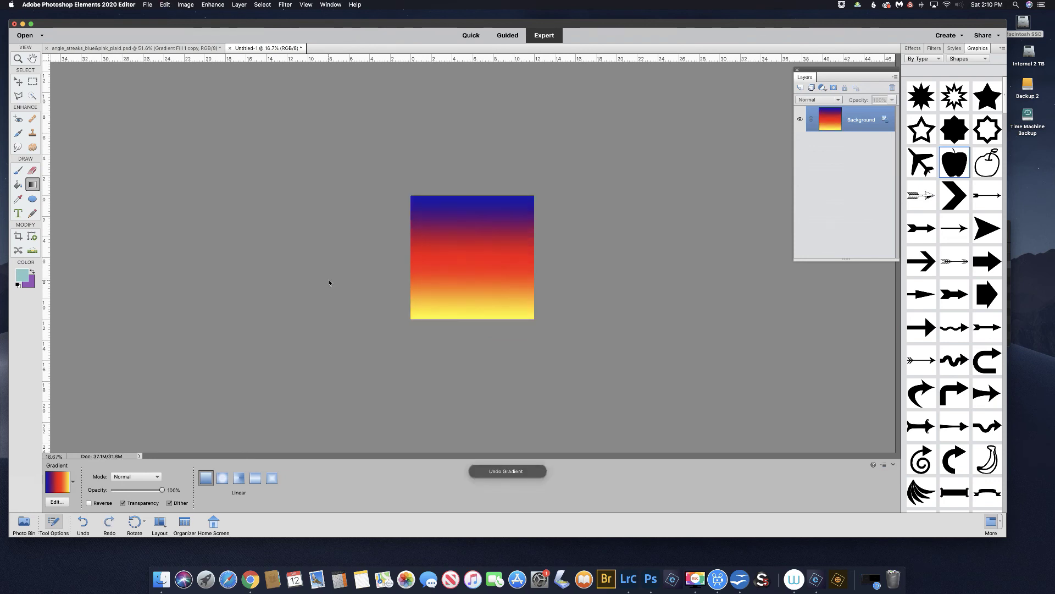
key("super+equal")
key("super+equal")
key("super+equal")
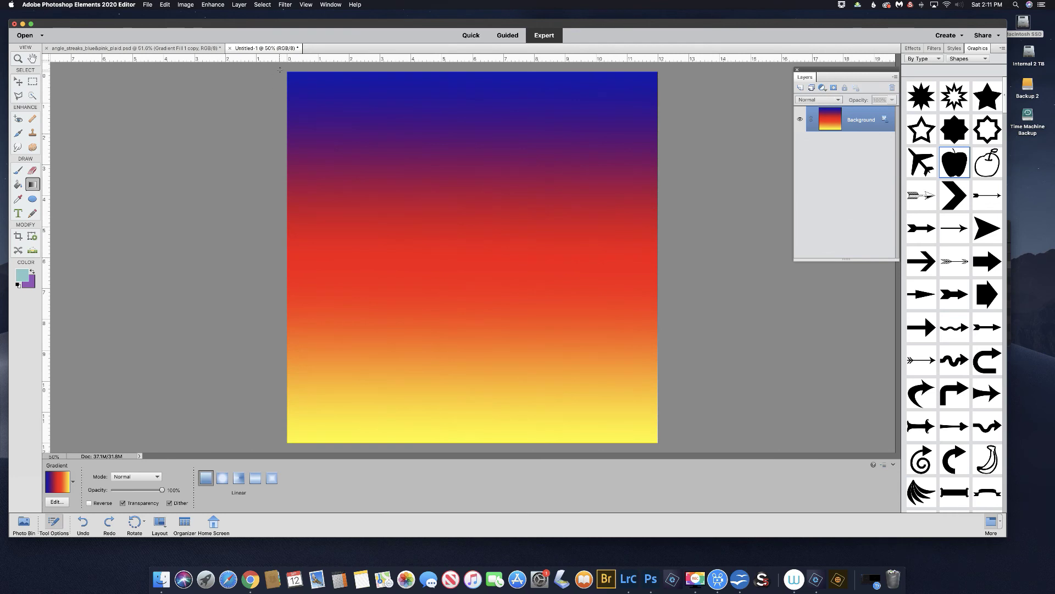
After trying several angles, lay the gradient diagonally from the top-left corner to the lower centre.
left_click_drag(287, 72, 512, 289)
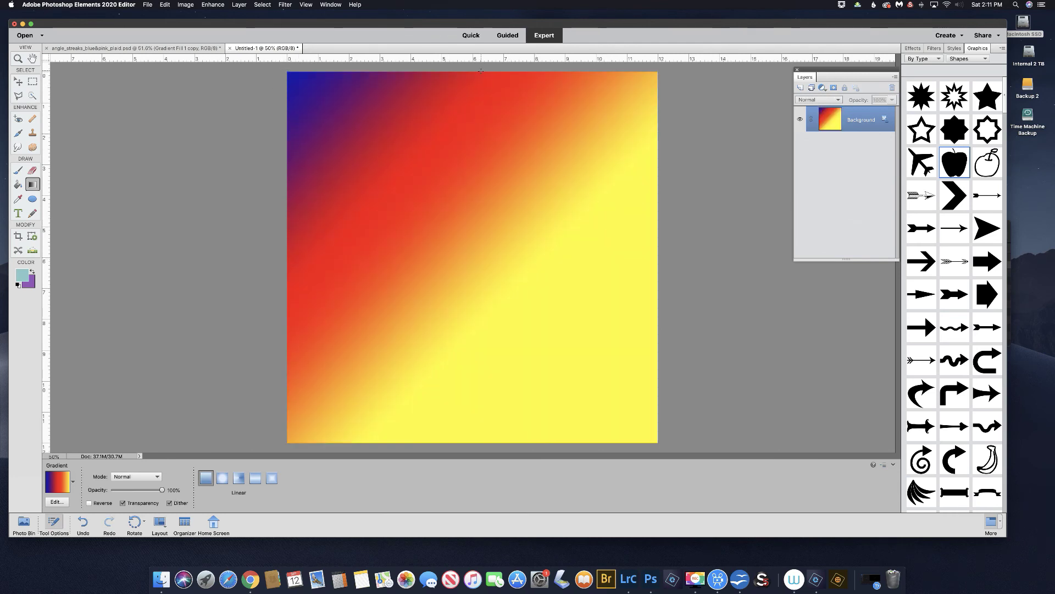
left_click_drag(480, 141, 416, 327)
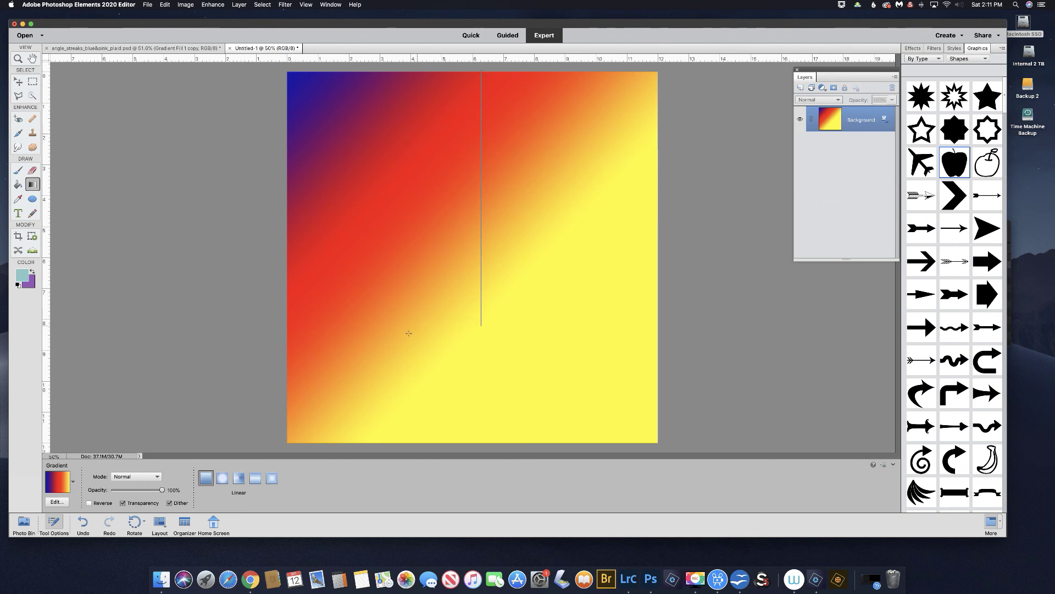
left_click_drag(393, 360, 418, 299)
left_click_drag(370, 273, 490, 436)
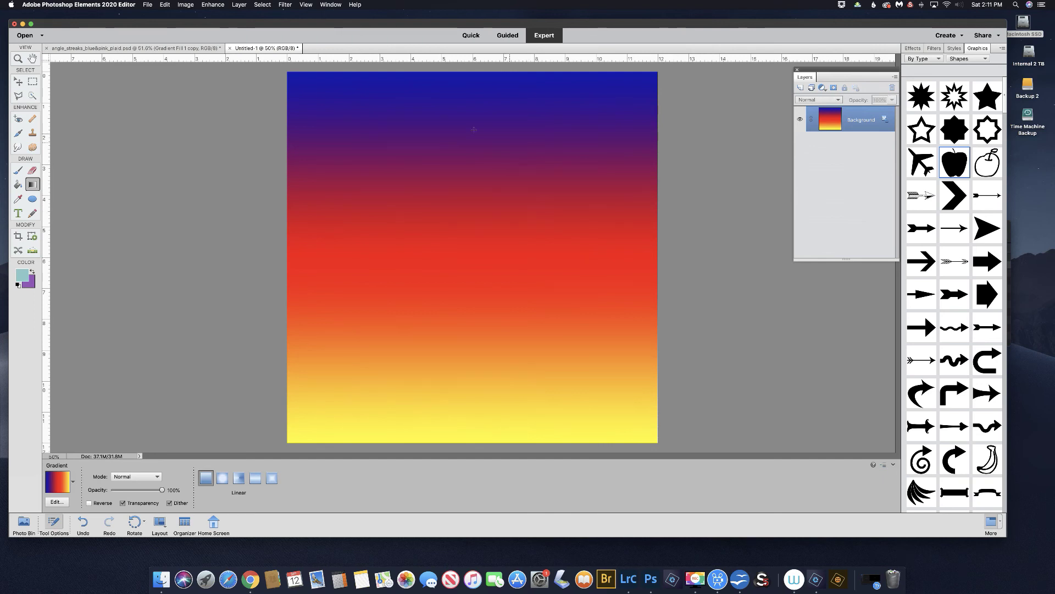
left_click_drag(330, 81, 503, 391)
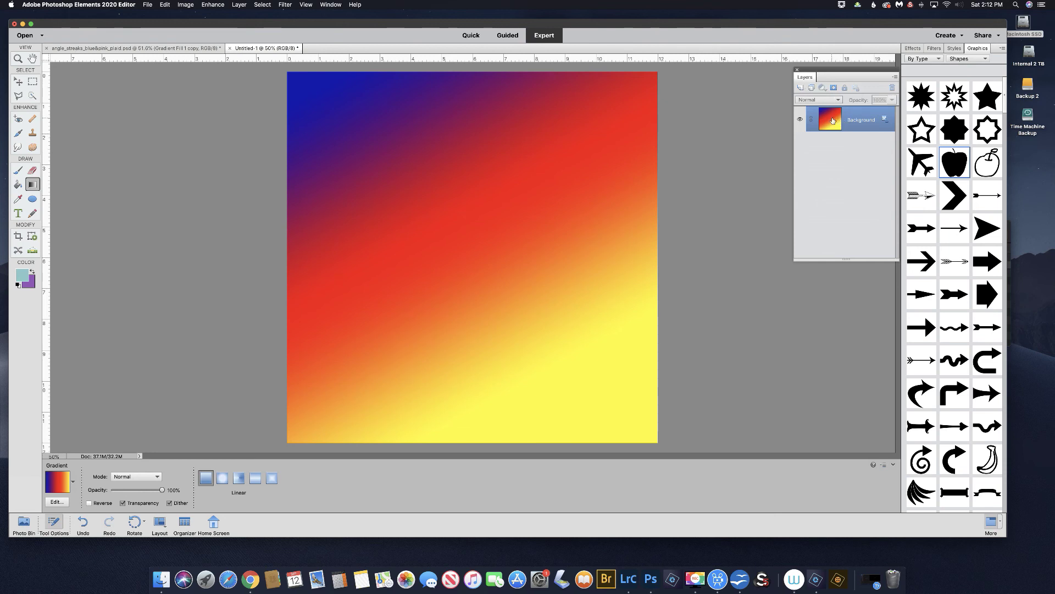
Fill the layer with white and add a new Gradient Fill layer.
key("shift+BackSpace")
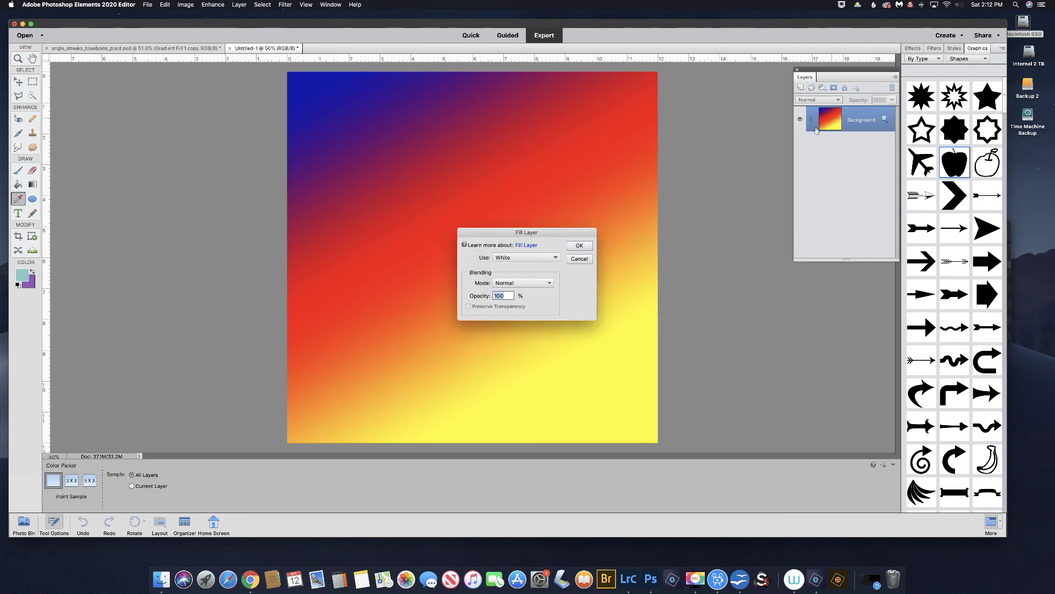
left_click(576, 250)
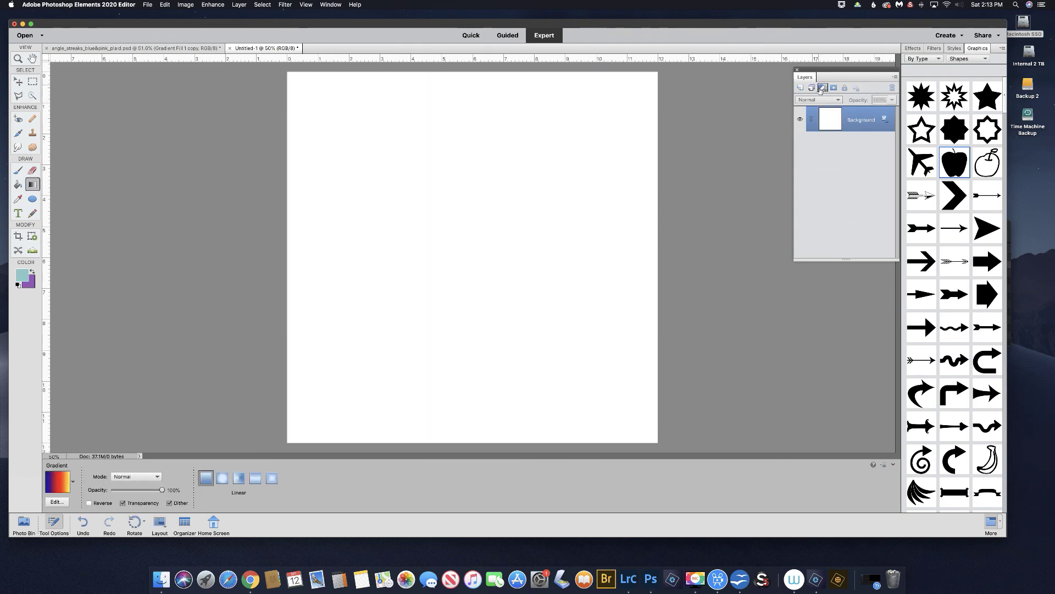
left_click(823, 89)
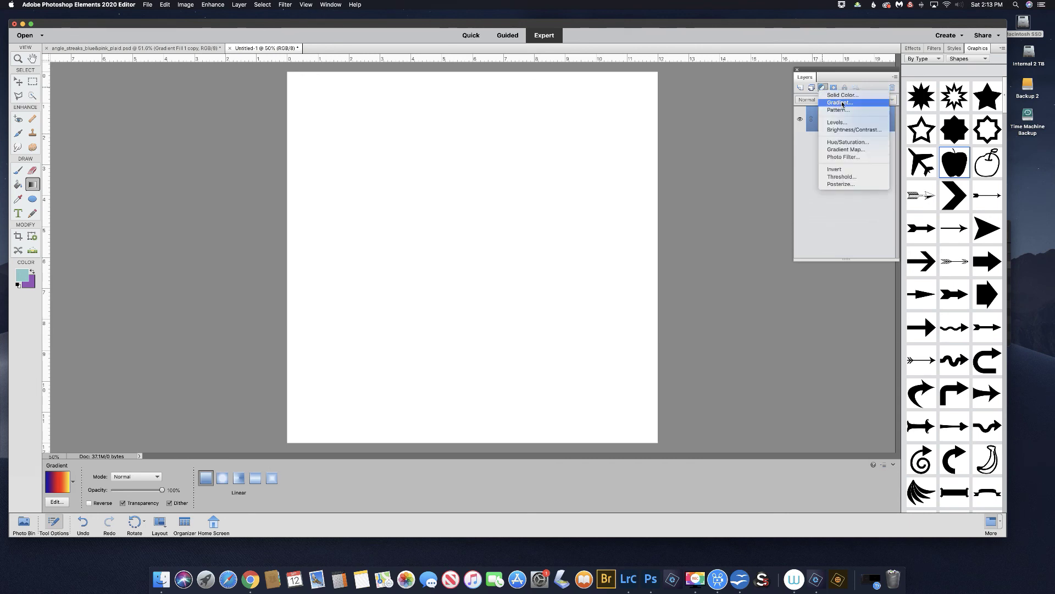
left_click(842, 103)
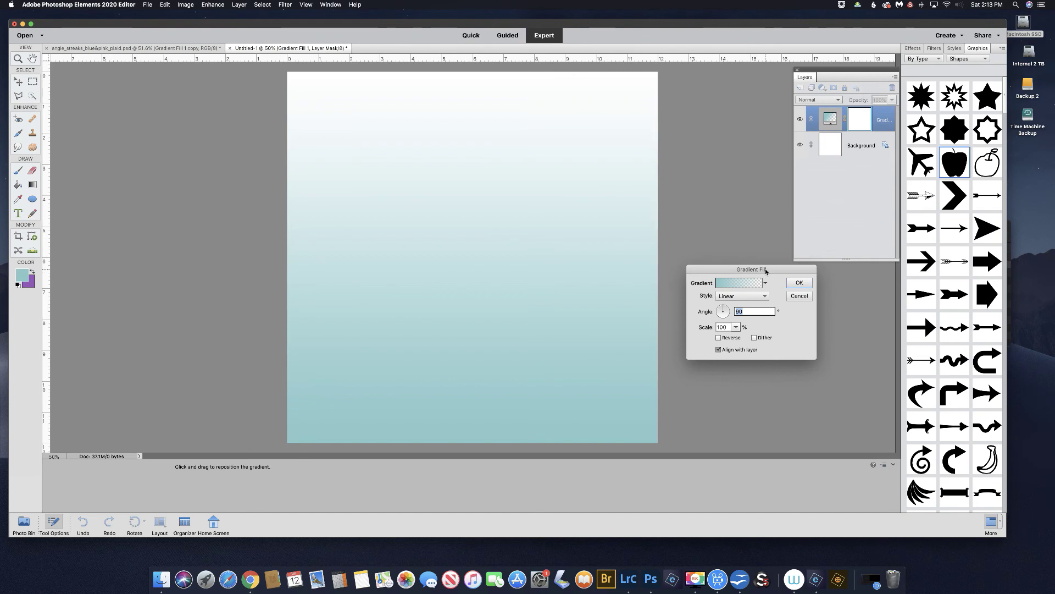
Give the Gradient Fill the Default set's Blue, Red, Yellow preset after browsing the Pastels set.
left_click(733, 285)
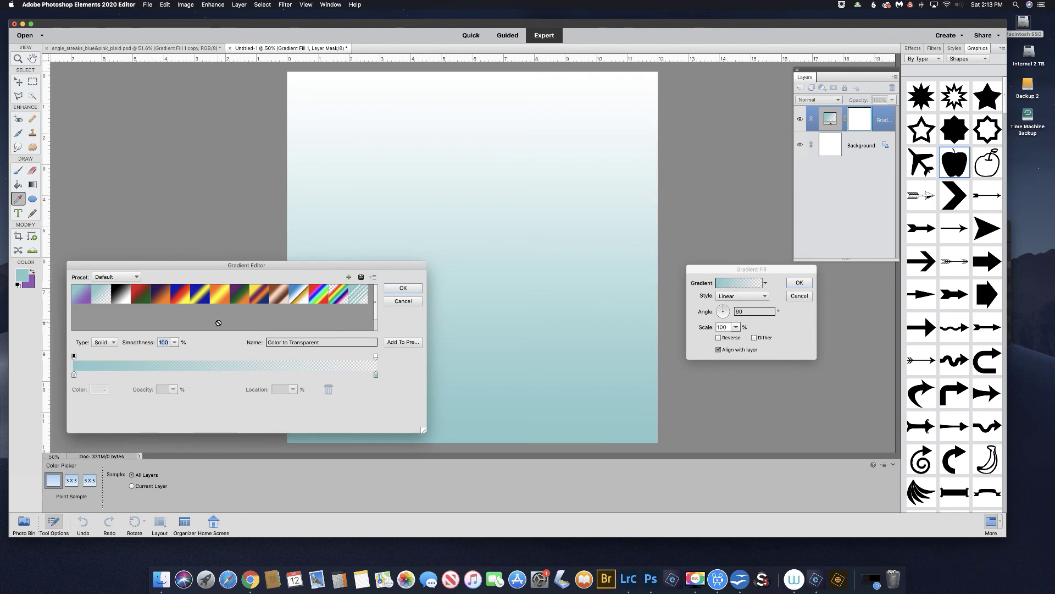
left_click(135, 277)
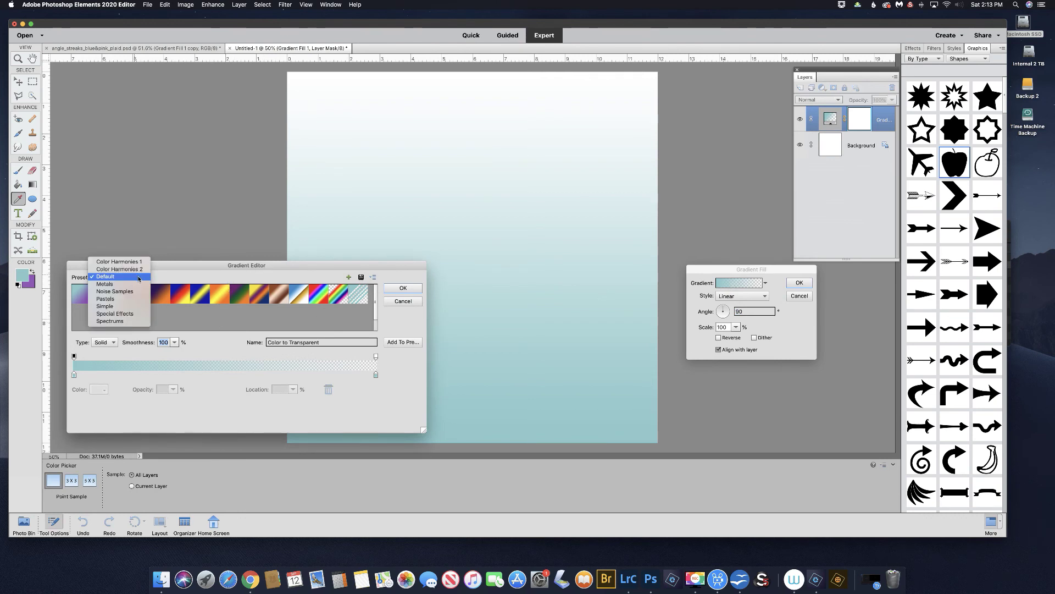
left_click(118, 299)
left_click(120, 278)
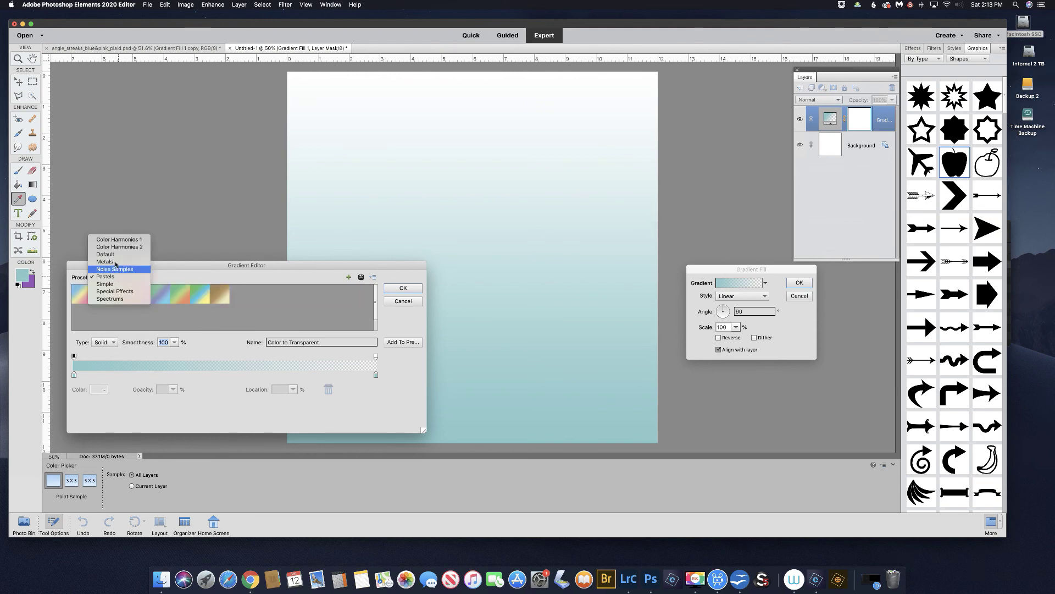
left_click(117, 254)
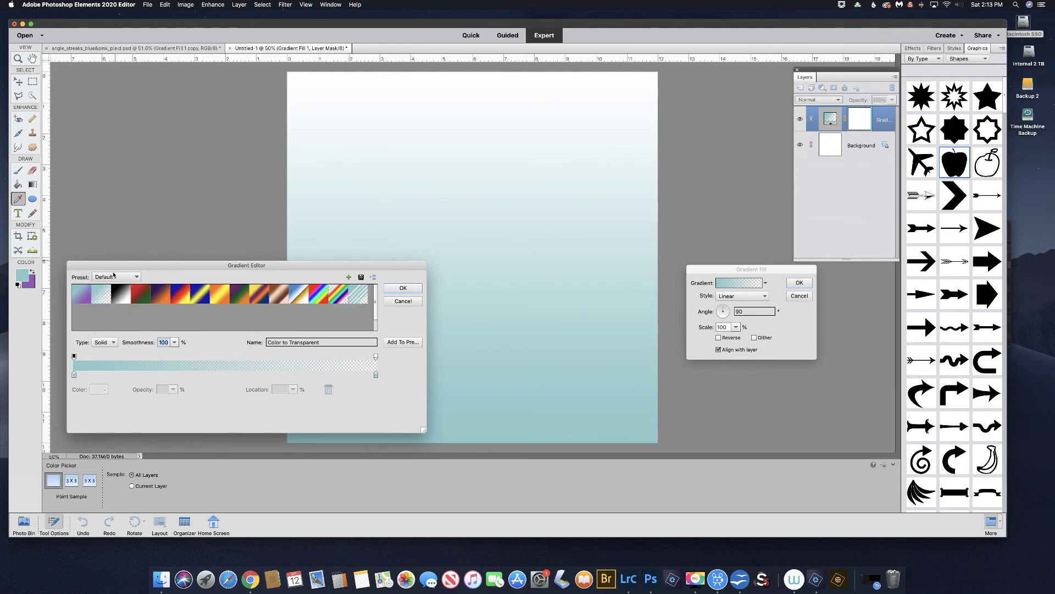
left_click(181, 296)
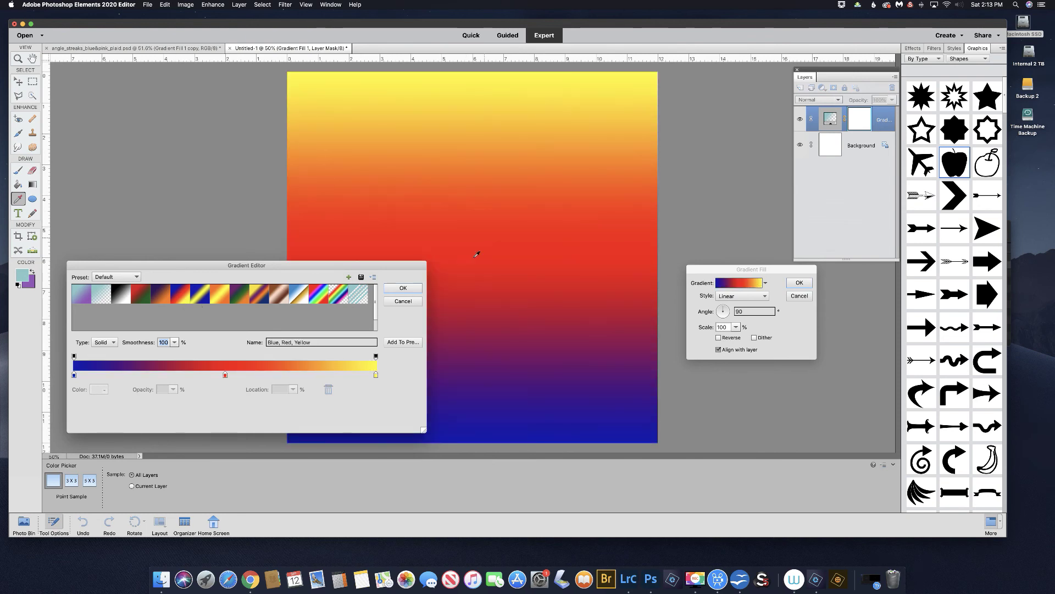
left_click(402, 288)
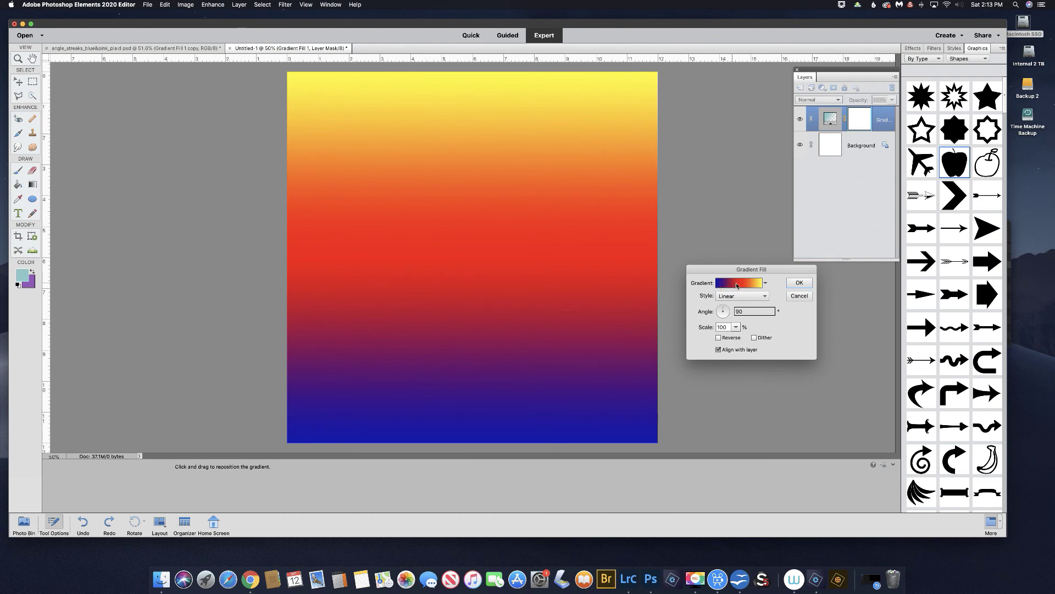
left_click(729, 298)
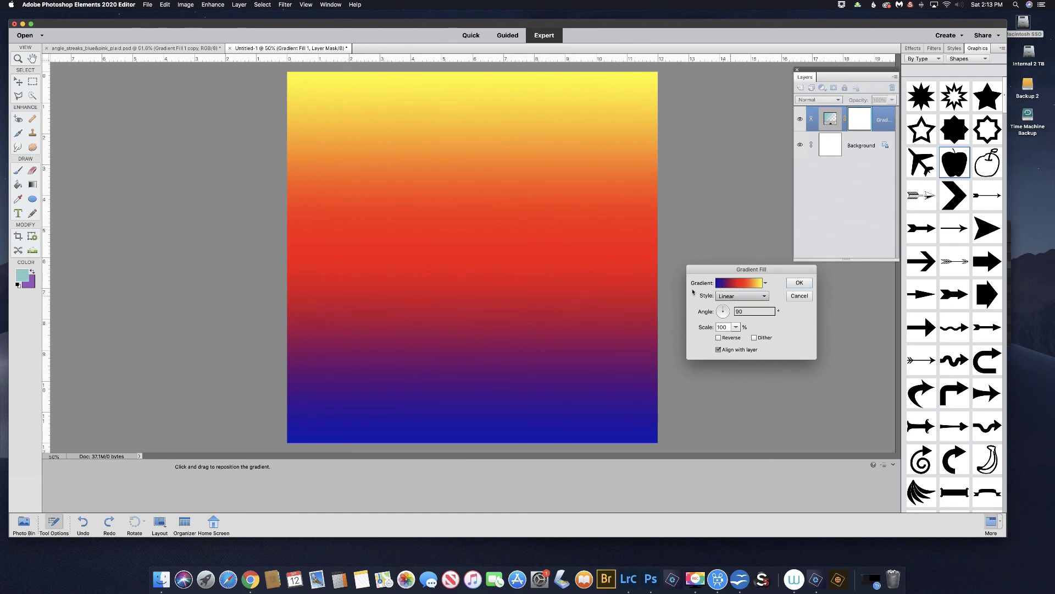
left_click(745, 298)
left_click(733, 304)
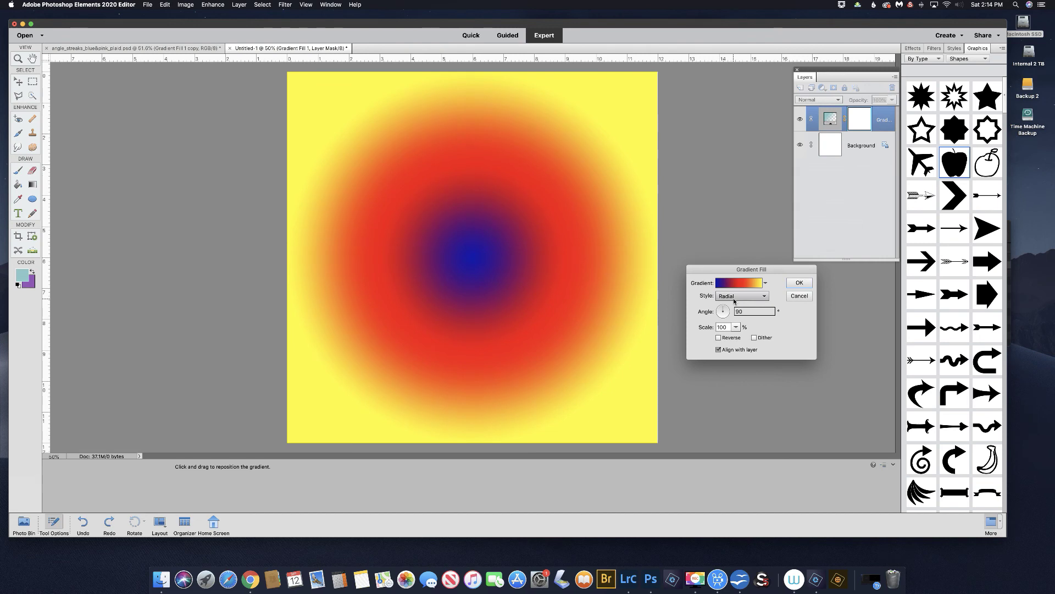
left_click(738, 297)
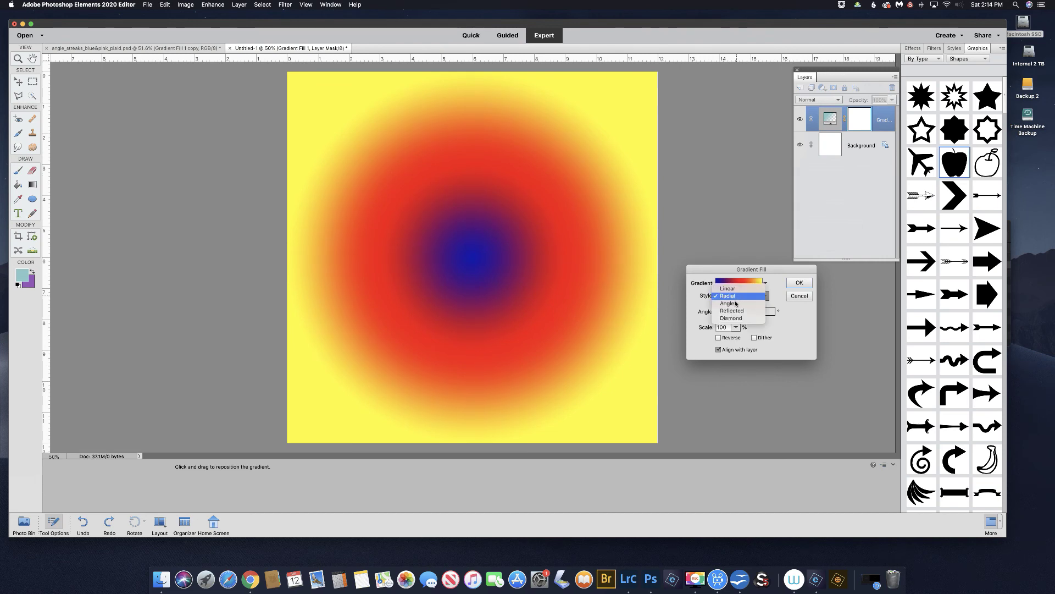
left_click(733, 304)
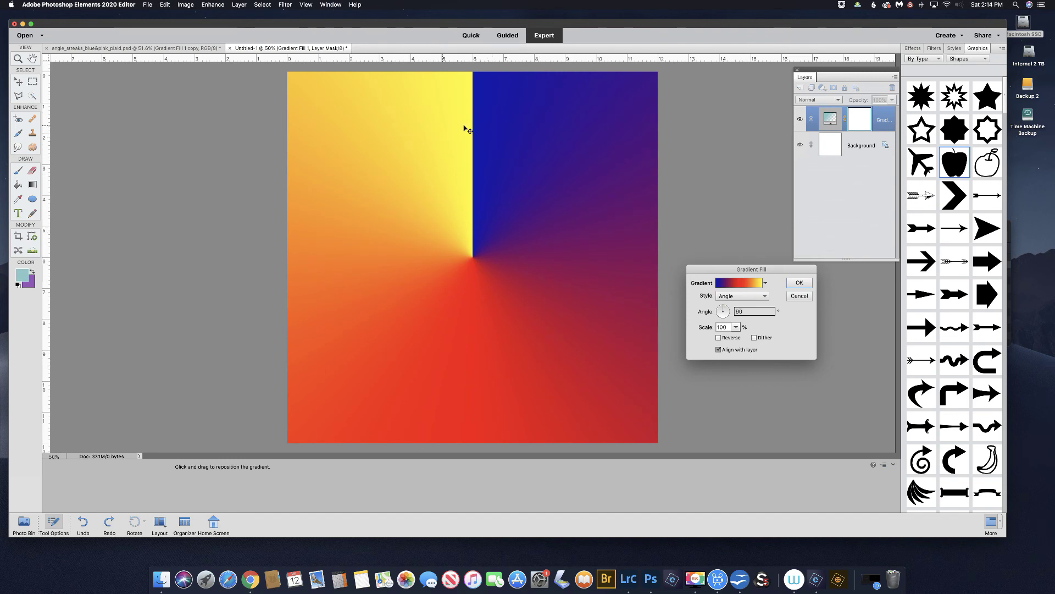
left_click(764, 299)
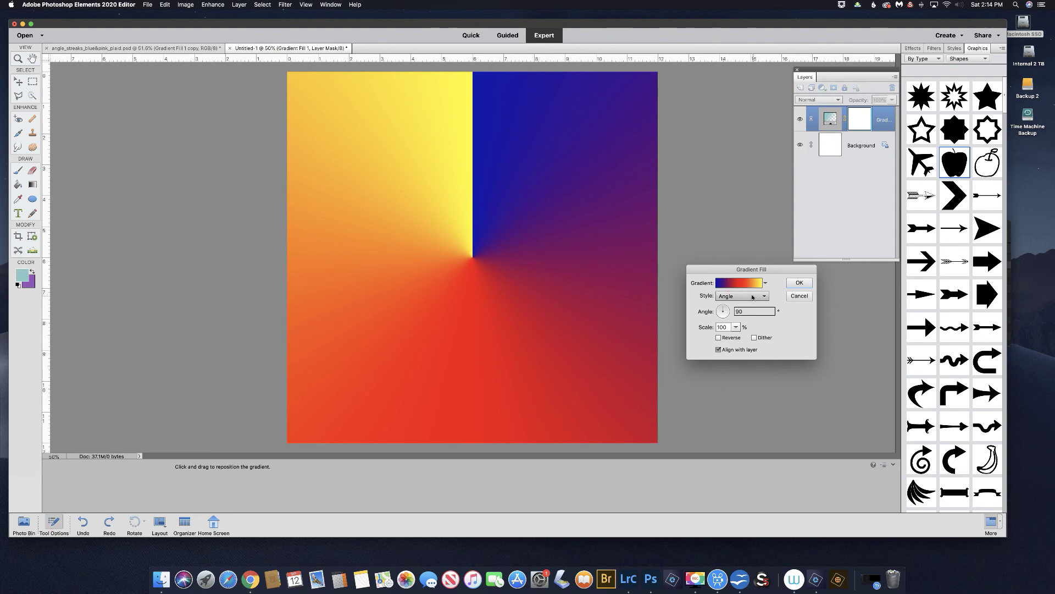
left_click(734, 303)
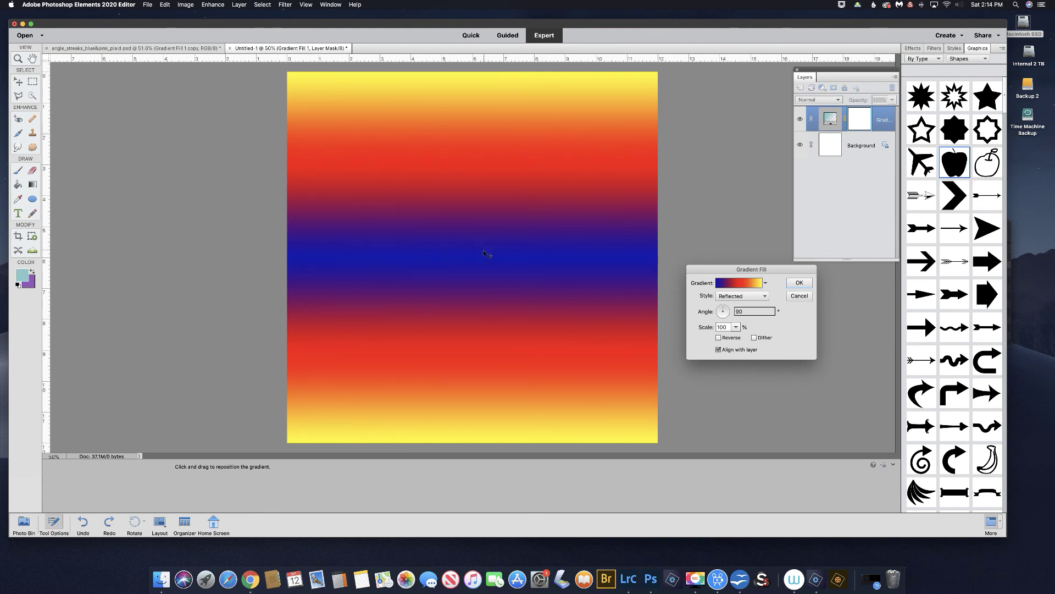
left_click(736, 297)
left_click(732, 304)
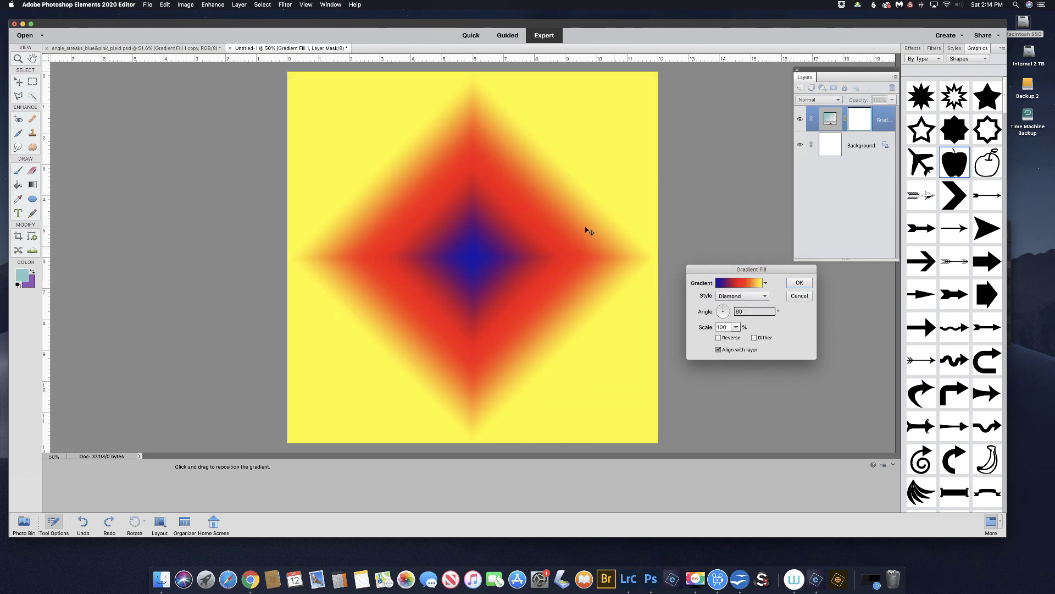
left_click(751, 296)
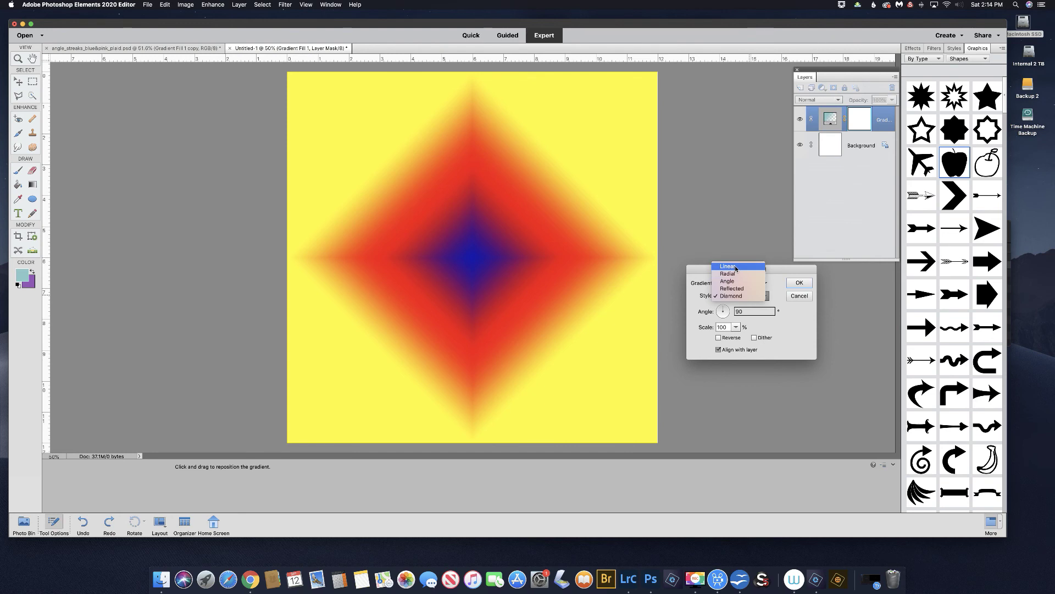
left_click(736, 268)
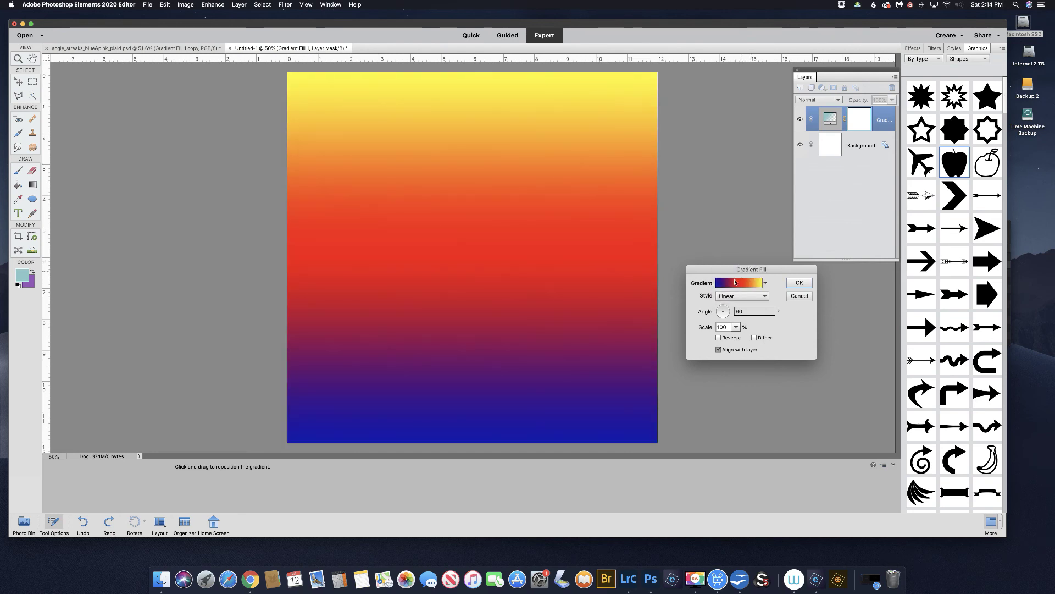
left_click_drag(724, 310, 723, 309)
left_click_drag(723, 310, 720, 310)
left_click_drag(720, 310, 730, 306)
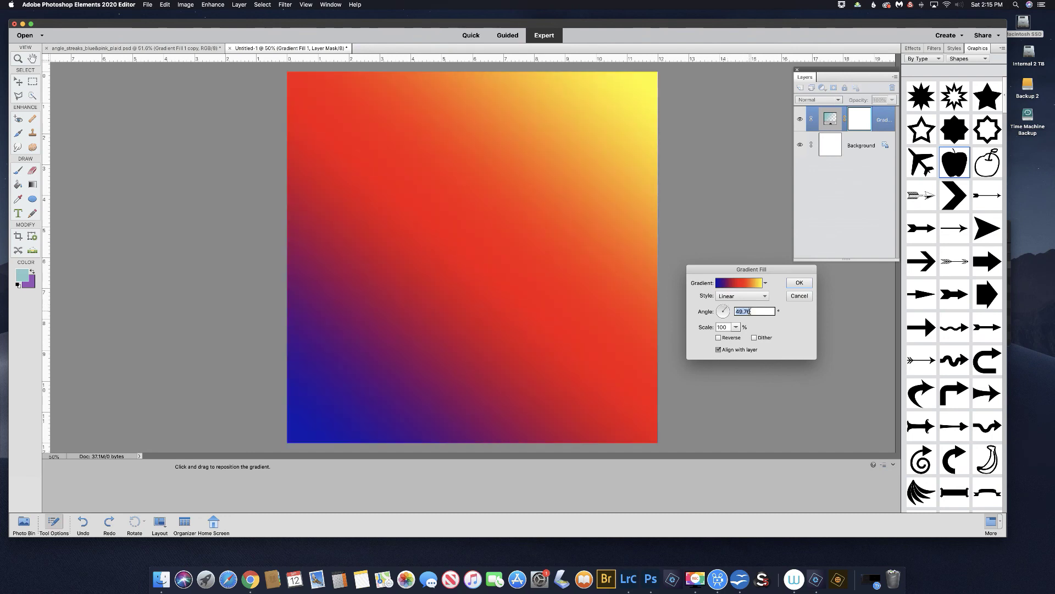
mouse_move(728, 309)
left_mouse_down()
mouse_move(719, 307)
mouse_move(728, 309)
left_mouse_up()
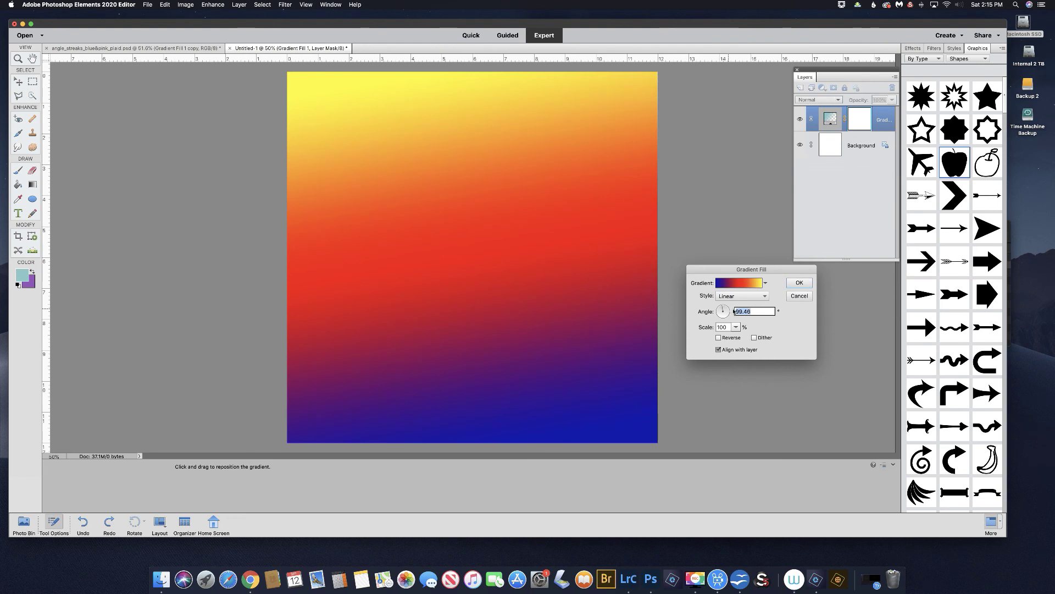
type("90")
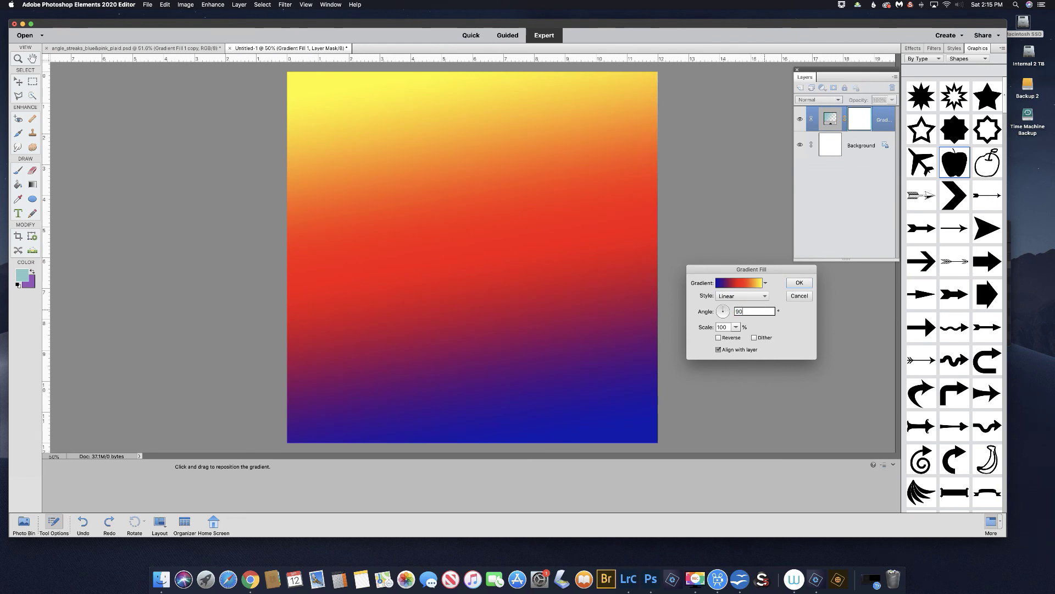
key("Return")
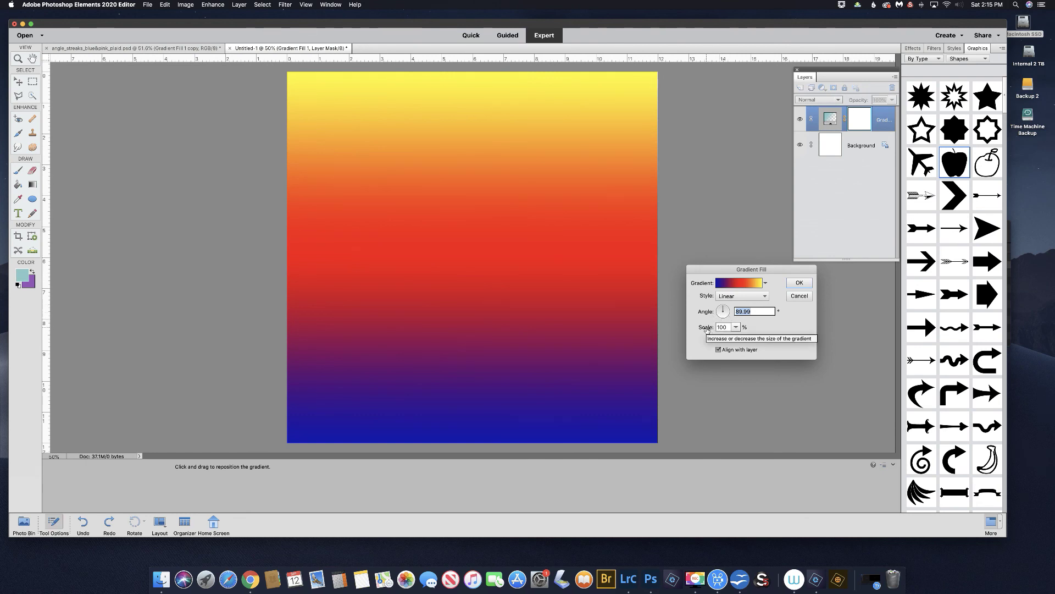
left_click_drag(707, 329, 687, 330)
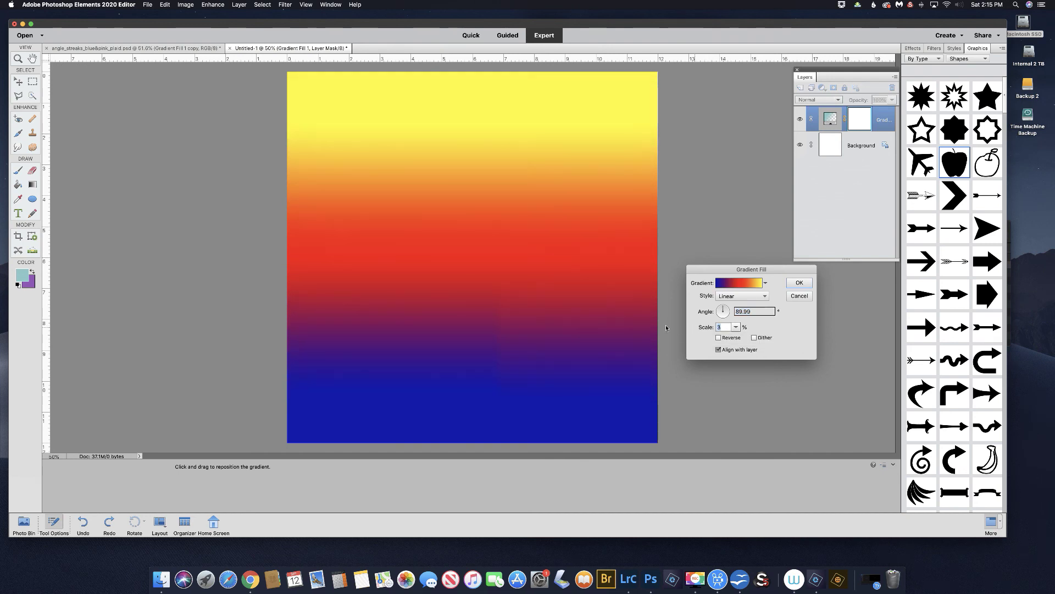
type("1")
left_click_drag(666, 328, 757, 329)
type("113")
key("Tab")
left_click(737, 327)
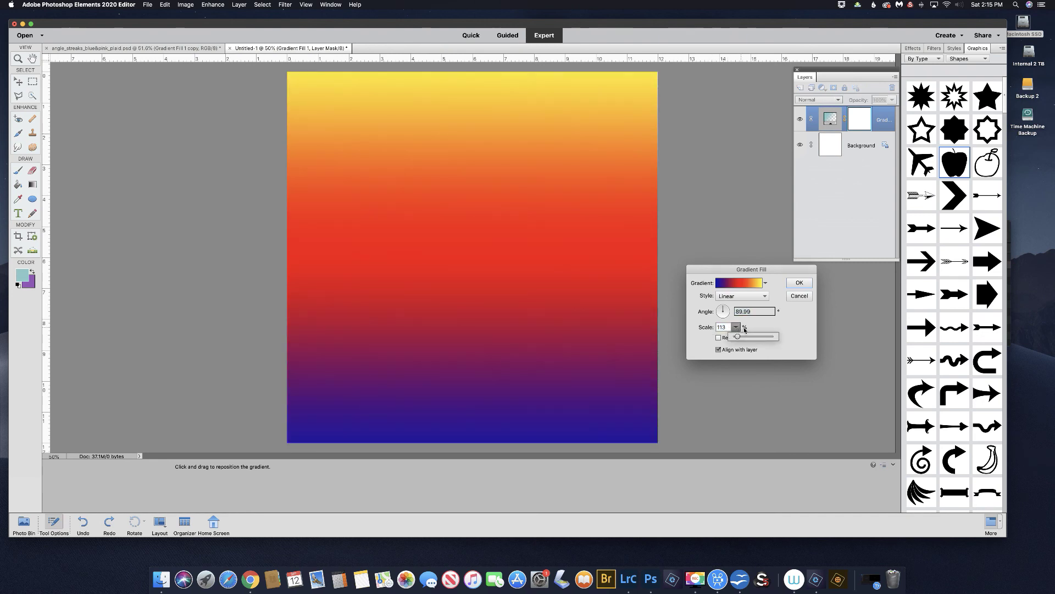
mouse_move(738, 338)
left_mouse_down()
mouse_move(764, 339)
mouse_move(749, 339)
left_mouse_up()
left_click(723, 327)
type("100")
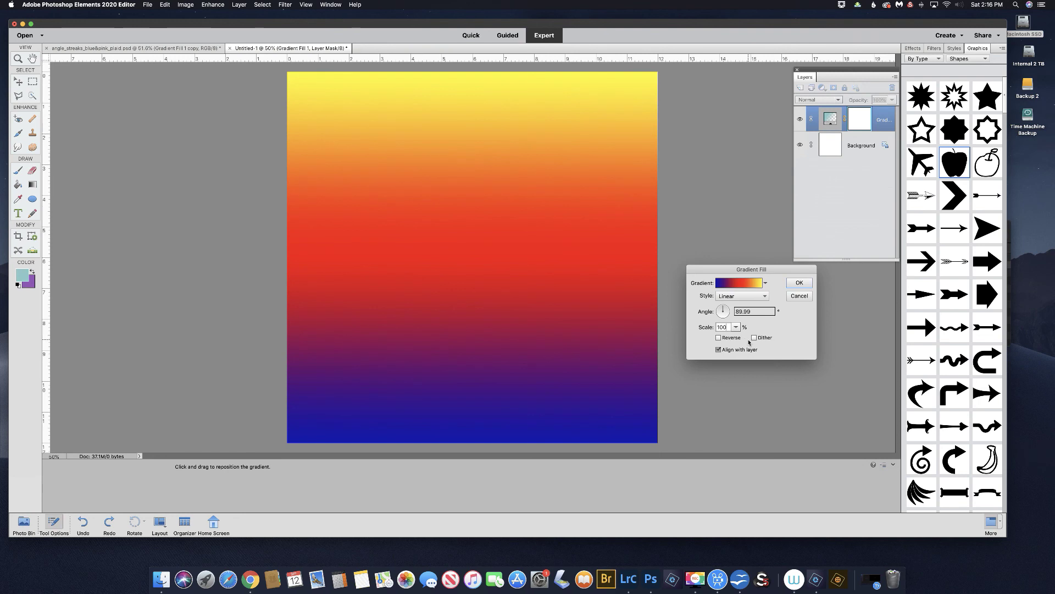
Turn on Dither for the gradient fill, leaving Reverse off so yellow stays on top.
left_click(718, 338)
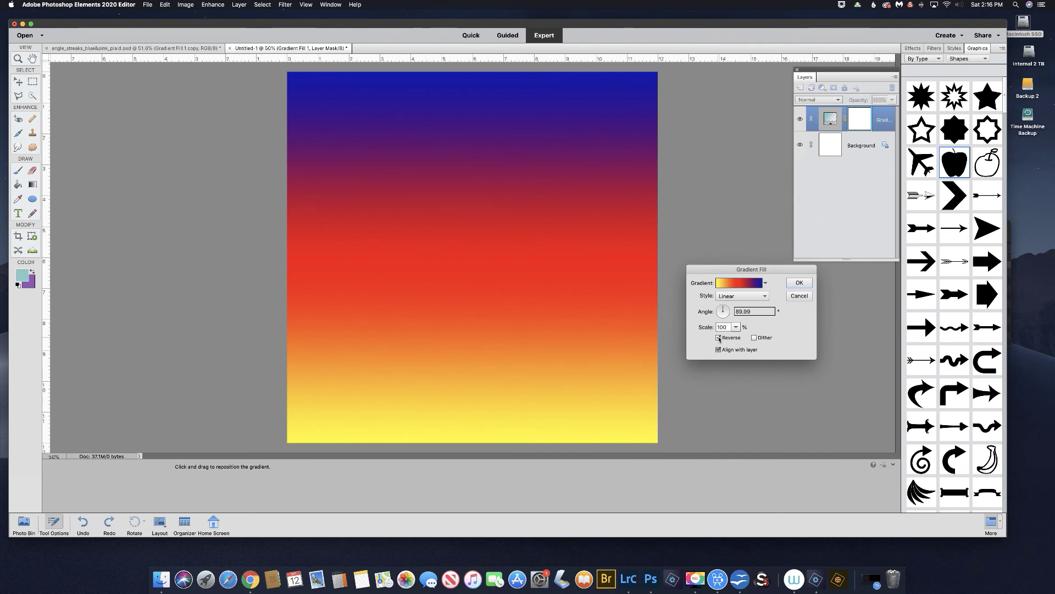
left_click(718, 338)
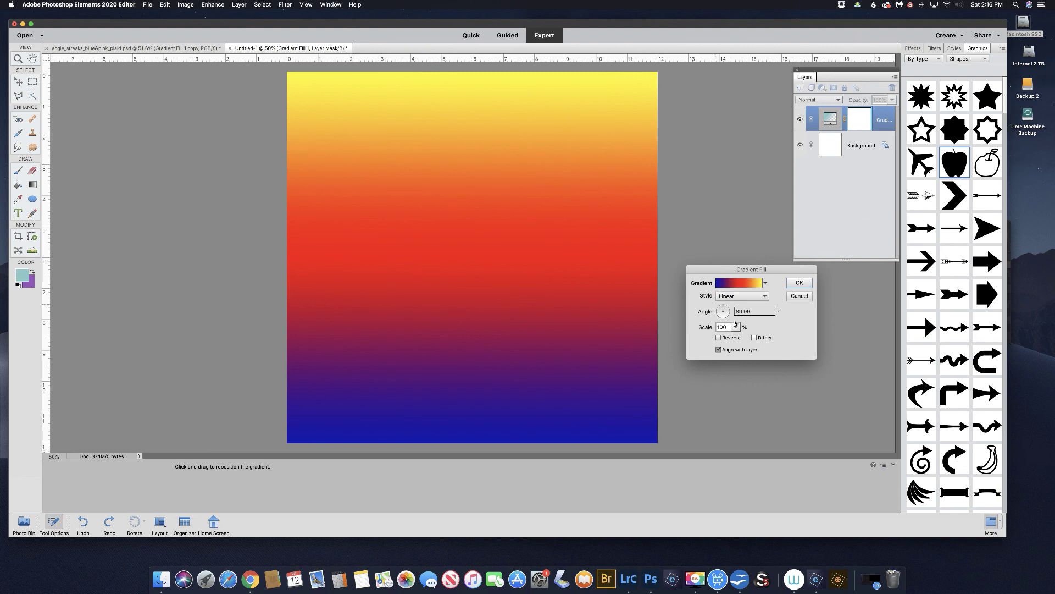
left_click(754, 338)
Commit the background fill, marquee a central square, and add a Gradient Fill layer inside it.
key("Return")
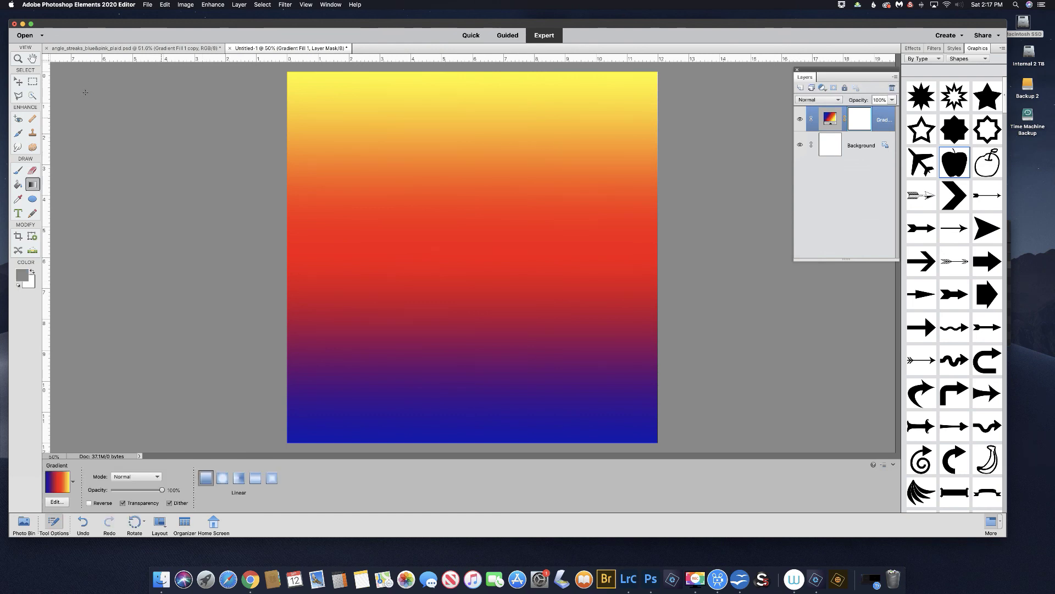
left_click(32, 82)
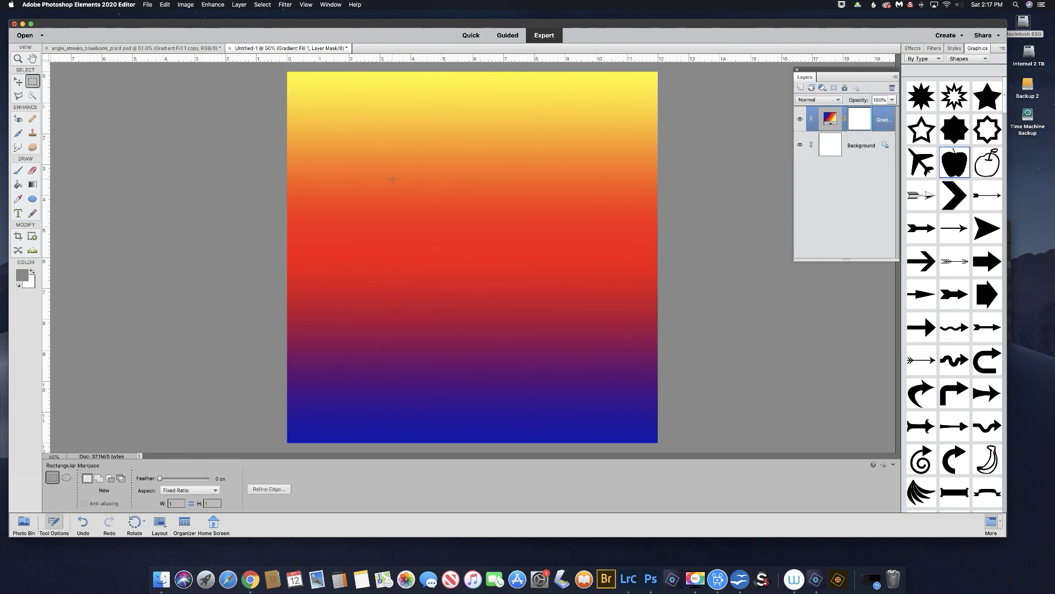
left_click_drag(425, 200, 586, 374)
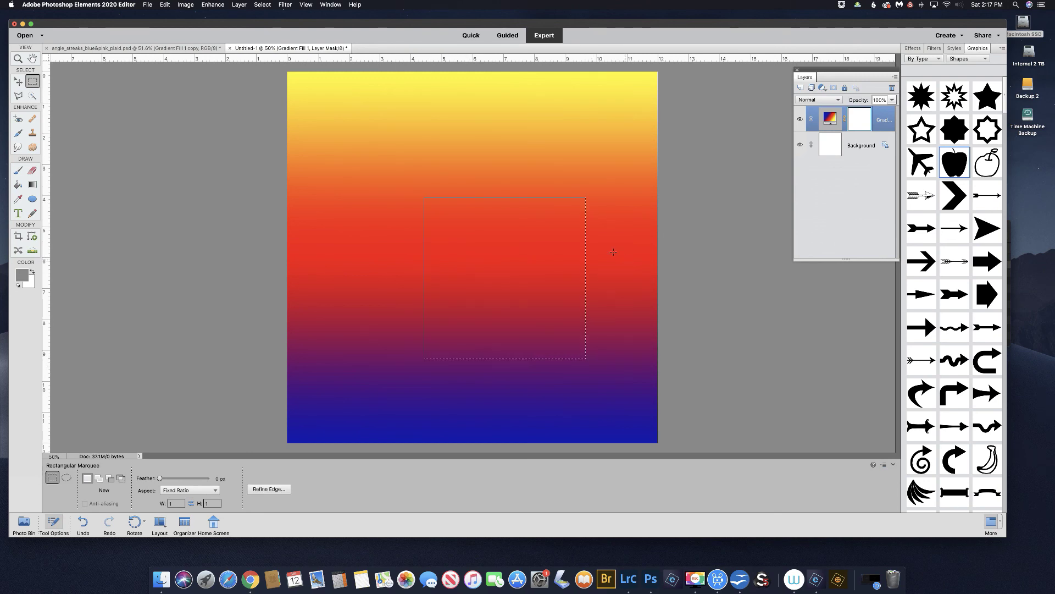
left_click(823, 88)
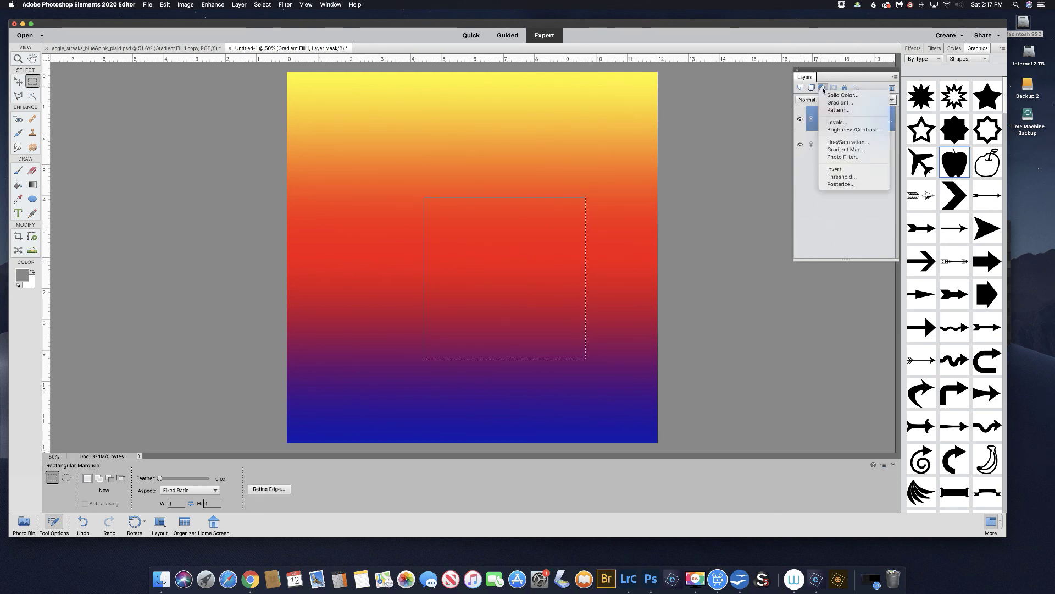
left_click(838, 103)
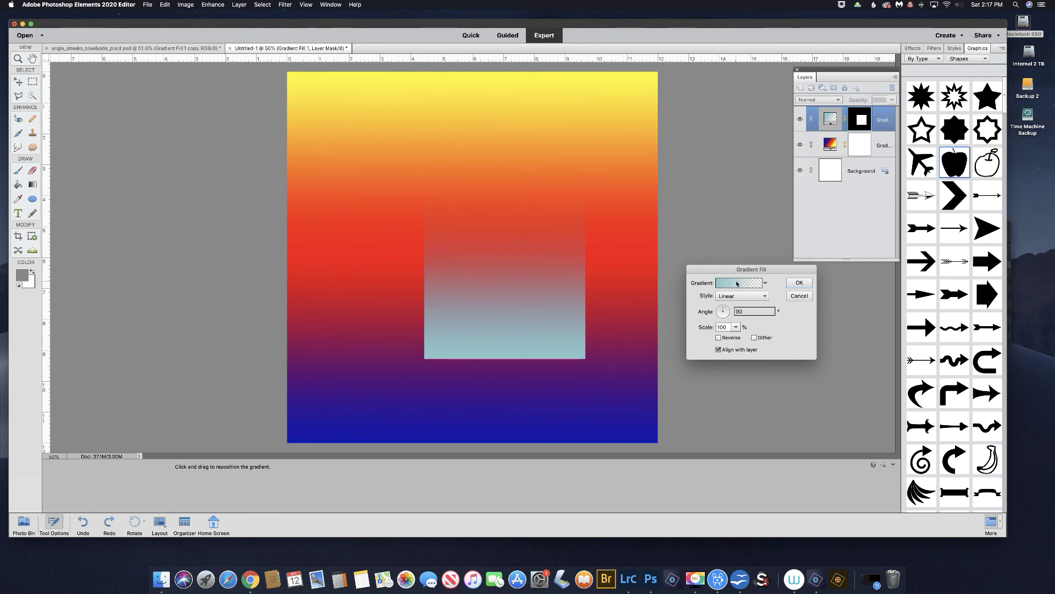
Set the square's Gradient Fill to the Blue, Red, Yellow preset.
left_click(737, 283)
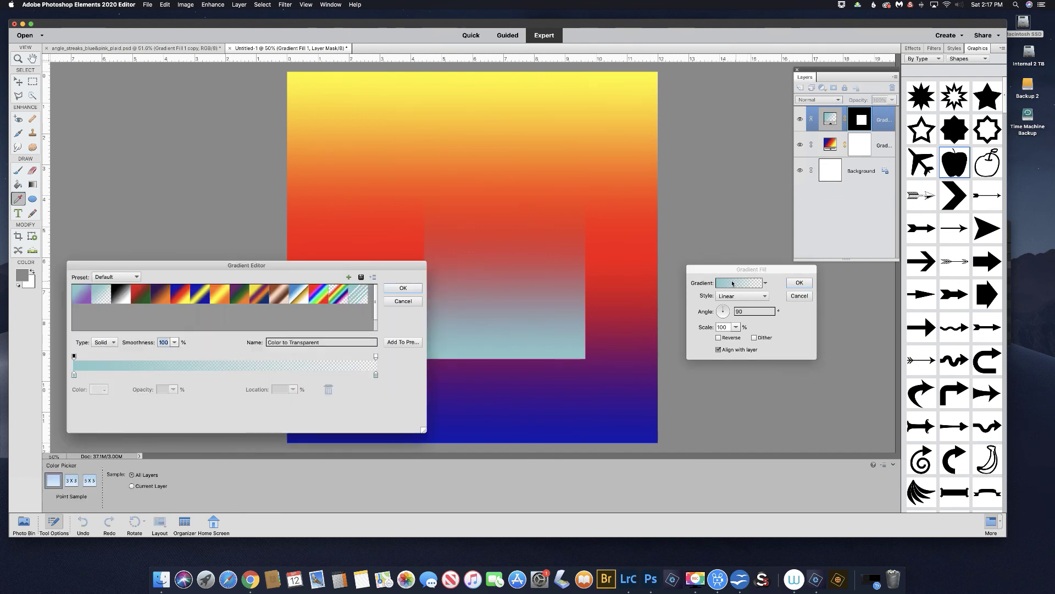
left_click(183, 297)
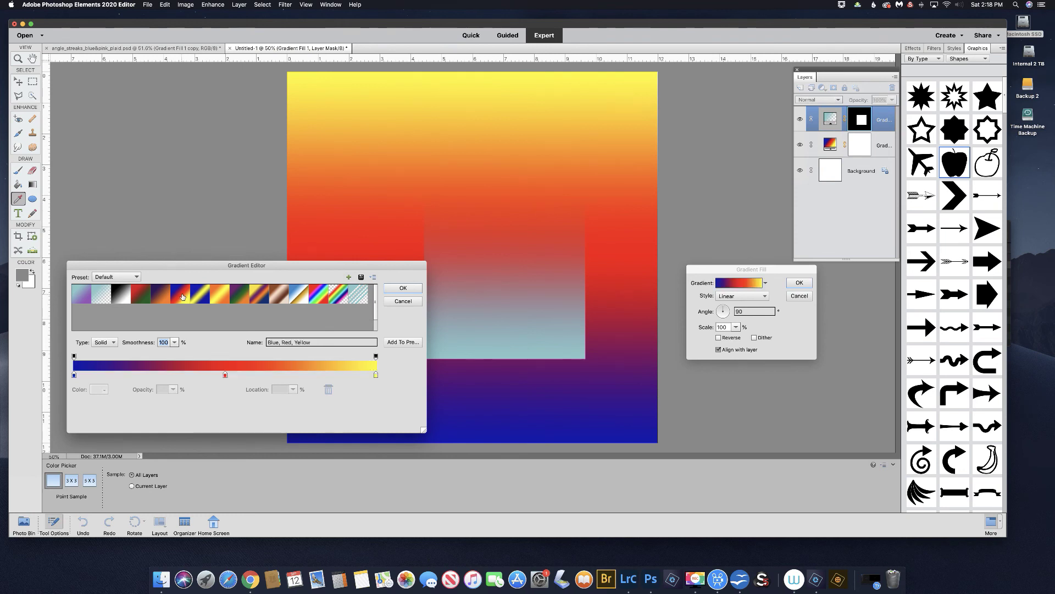
left_click(404, 288)
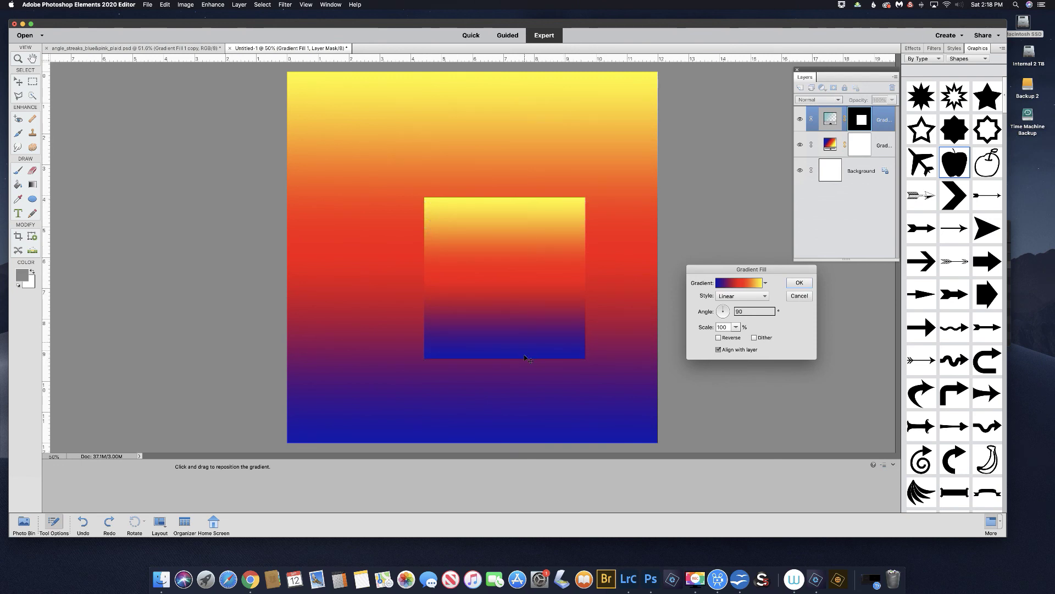
Create the square's fill aligned to the document, briefly hiding the full-canvas gradient to check it.
left_click(719, 350)
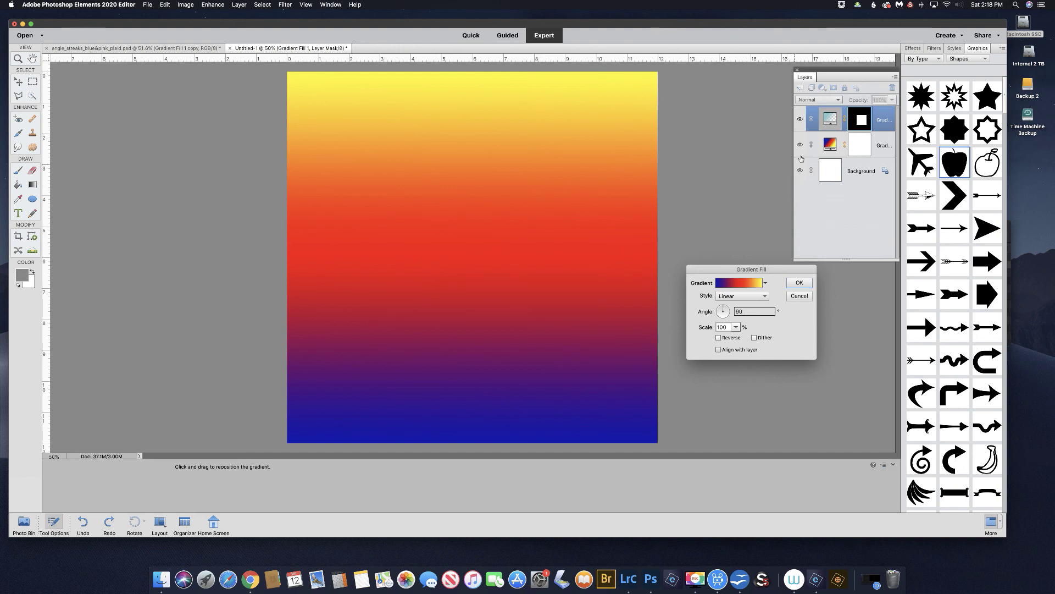
left_click(800, 283)
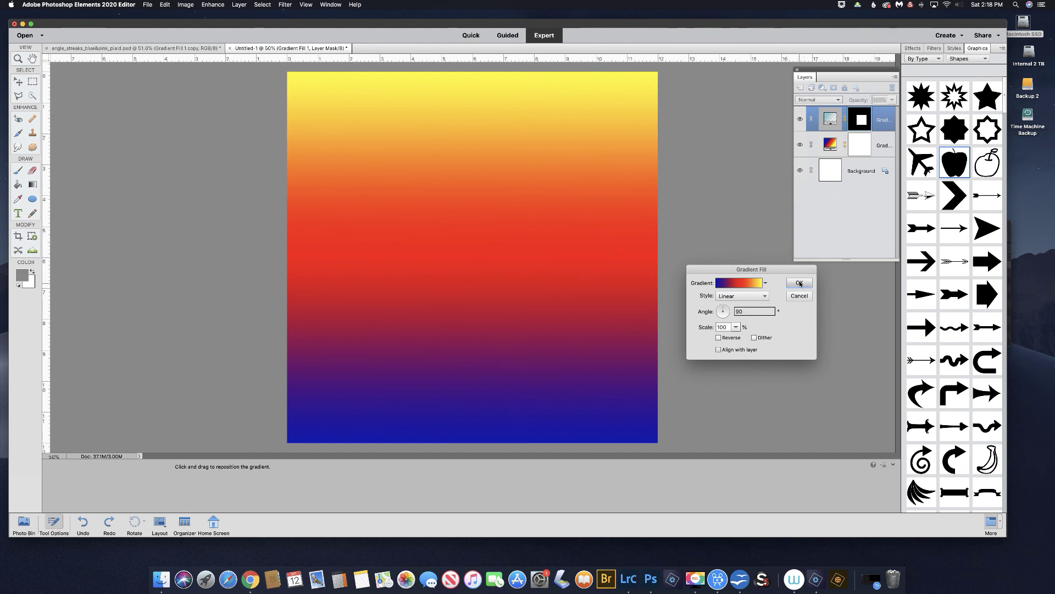
left_click(800, 145)
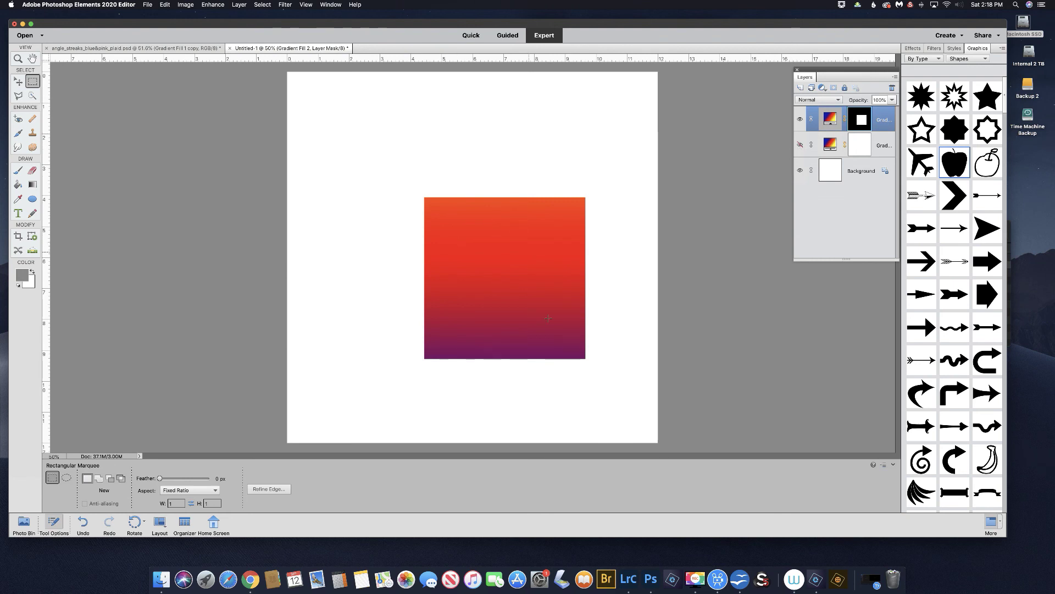
left_click(800, 146)
Refit the square's gradient to its own bounds with Dither, then delete that square layer.
double_click(829, 119)
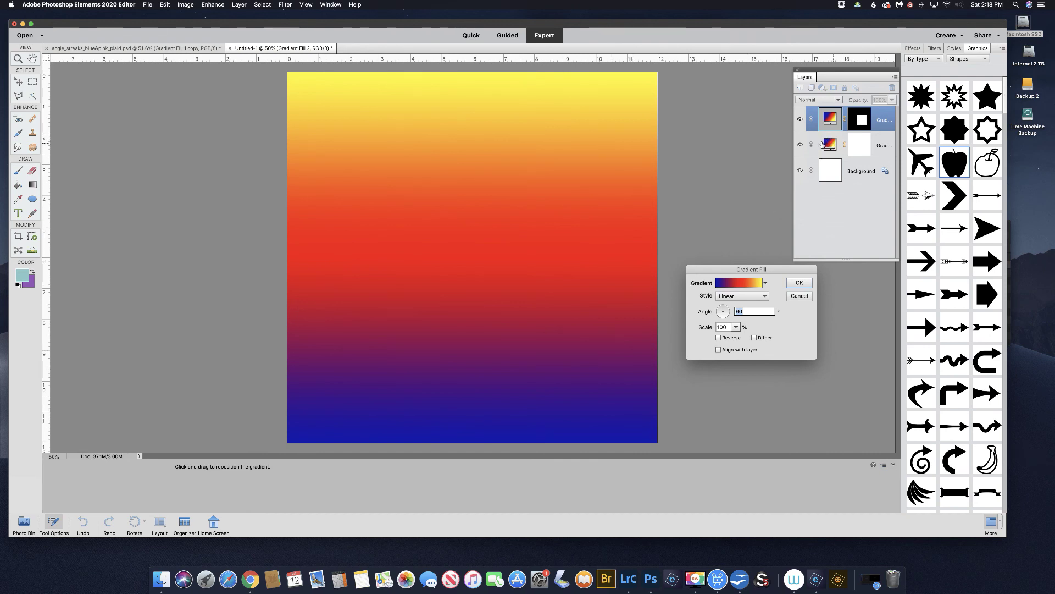
left_click(718, 350)
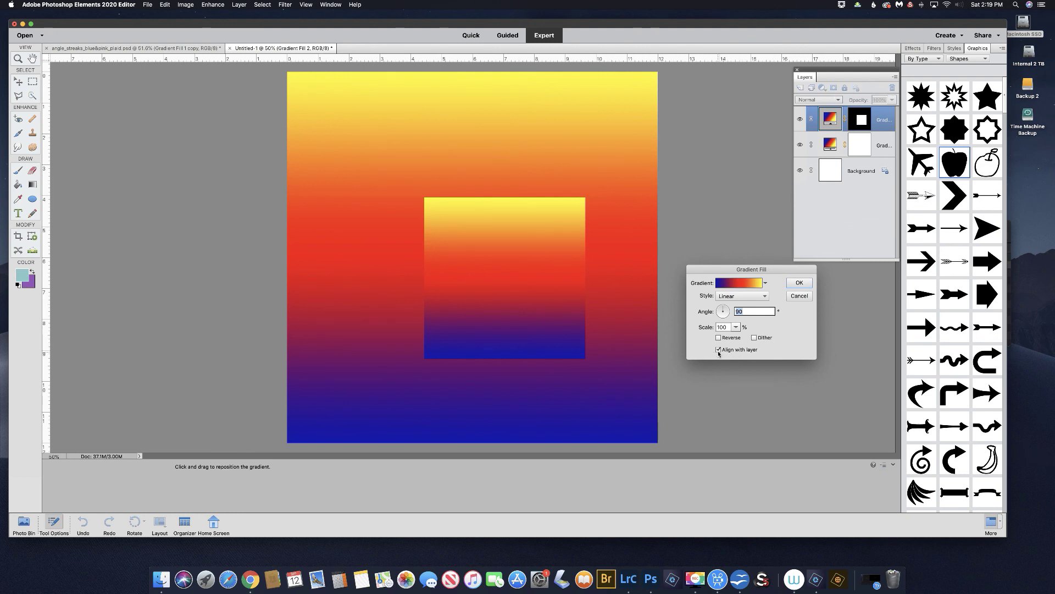
left_click(755, 337)
left_click(800, 284)
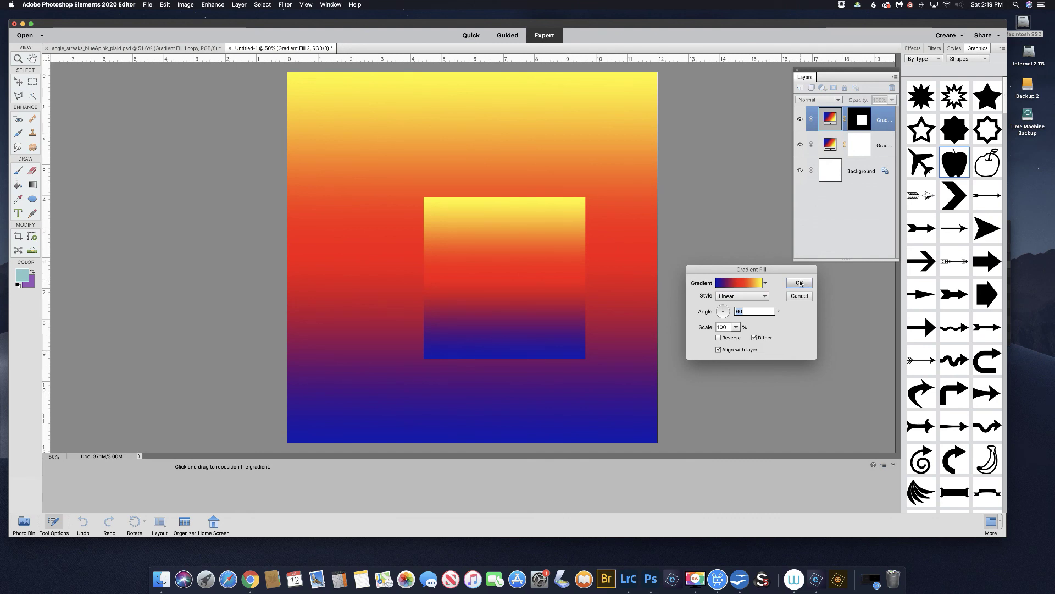
left_click(800, 283)
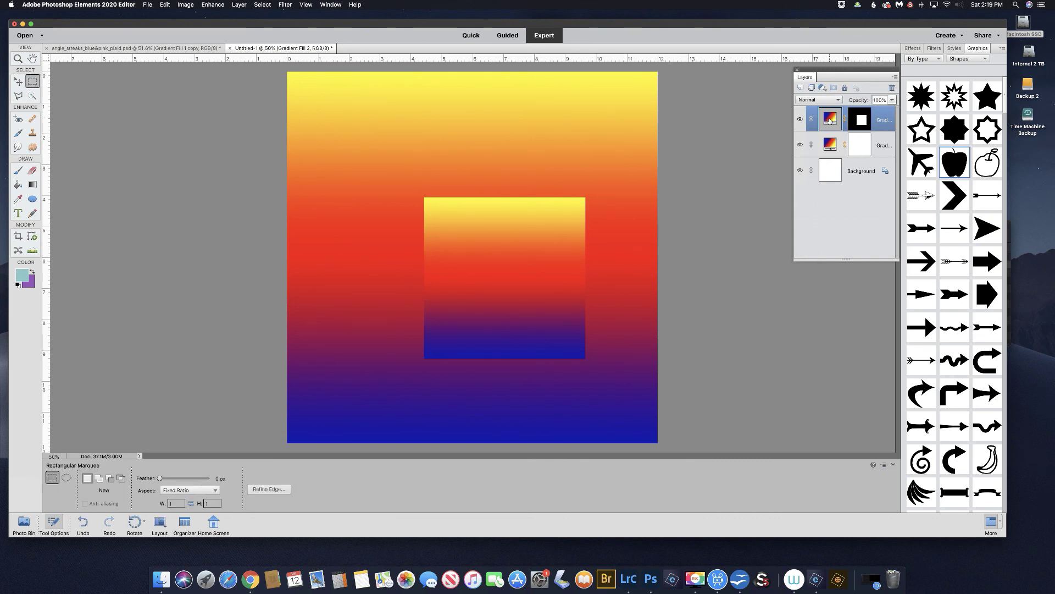
left_click_drag(831, 120, 891, 87)
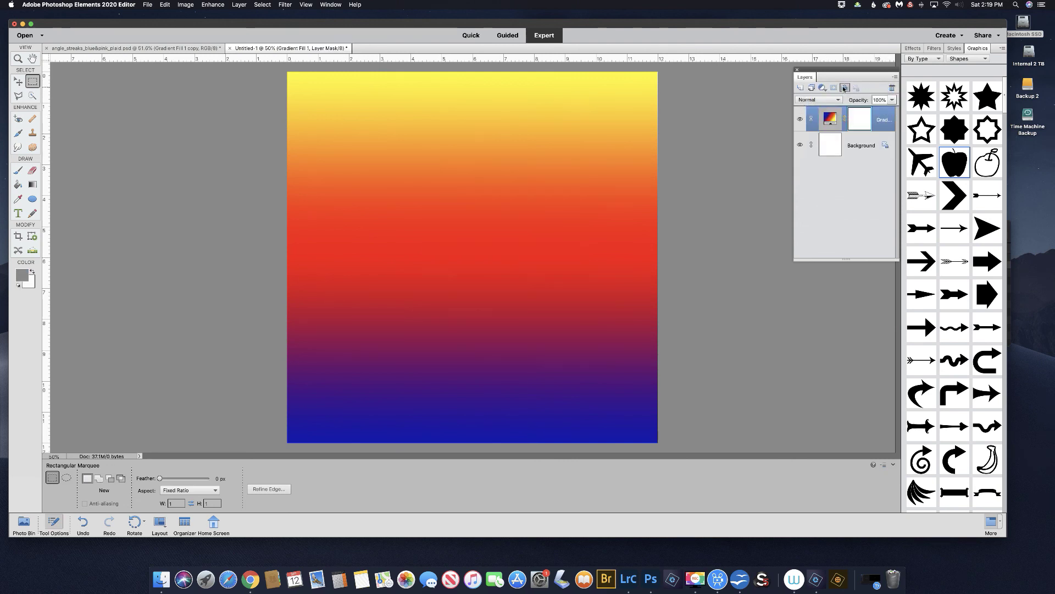
Reopen the remaining fill's Gradient Editor, preview Black, White, and return to Blue, Red, Yellow.
double_click(830, 119)
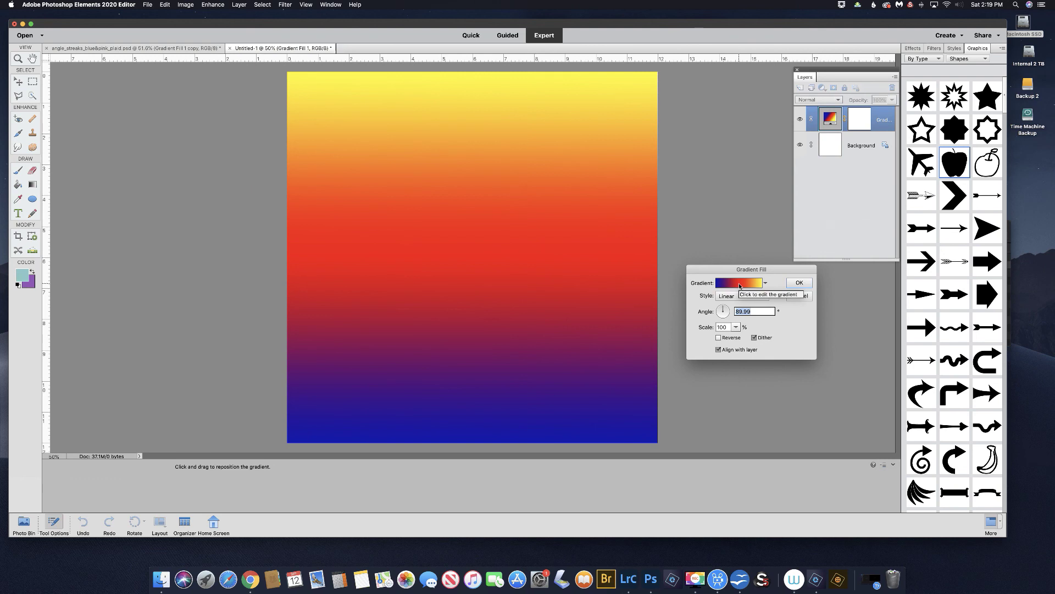
left_click(740, 283)
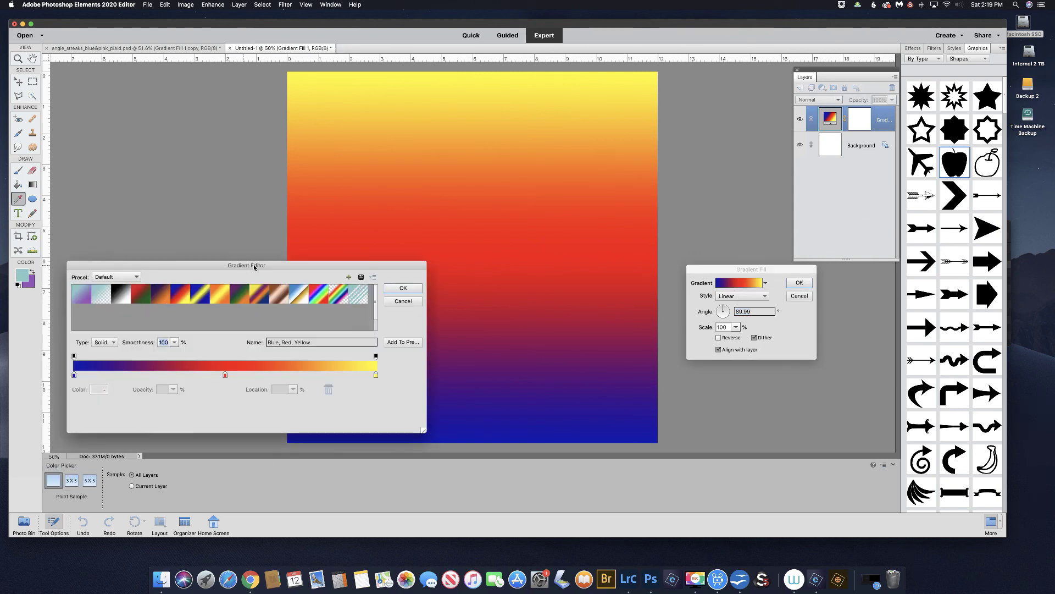
mouse_move(268, 265)
left_mouse_down()
mouse_move(282, 274)
mouse_move(274, 268)
left_mouse_up()
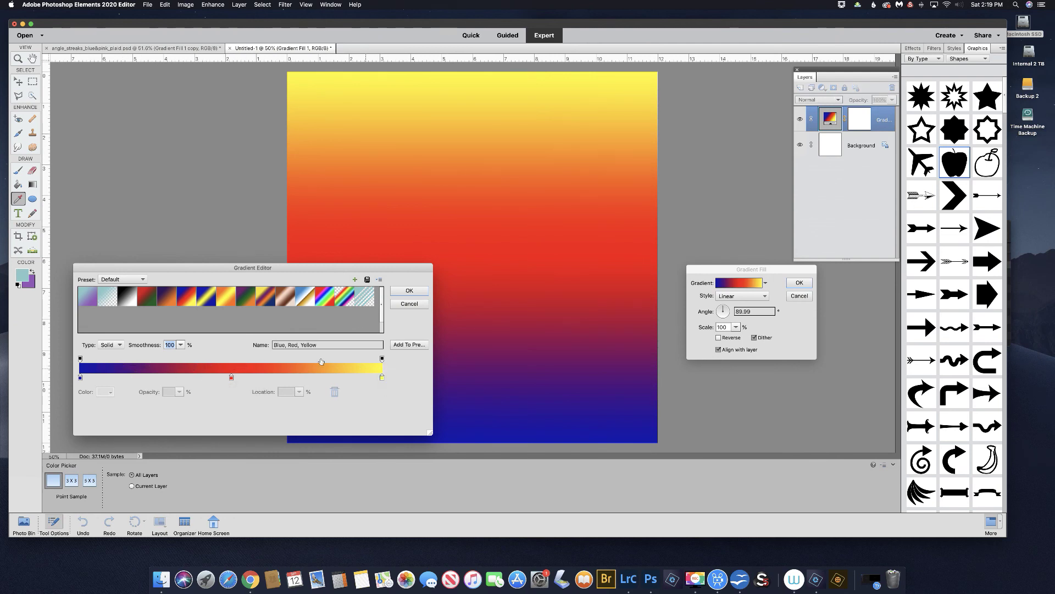
left_click(128, 300)
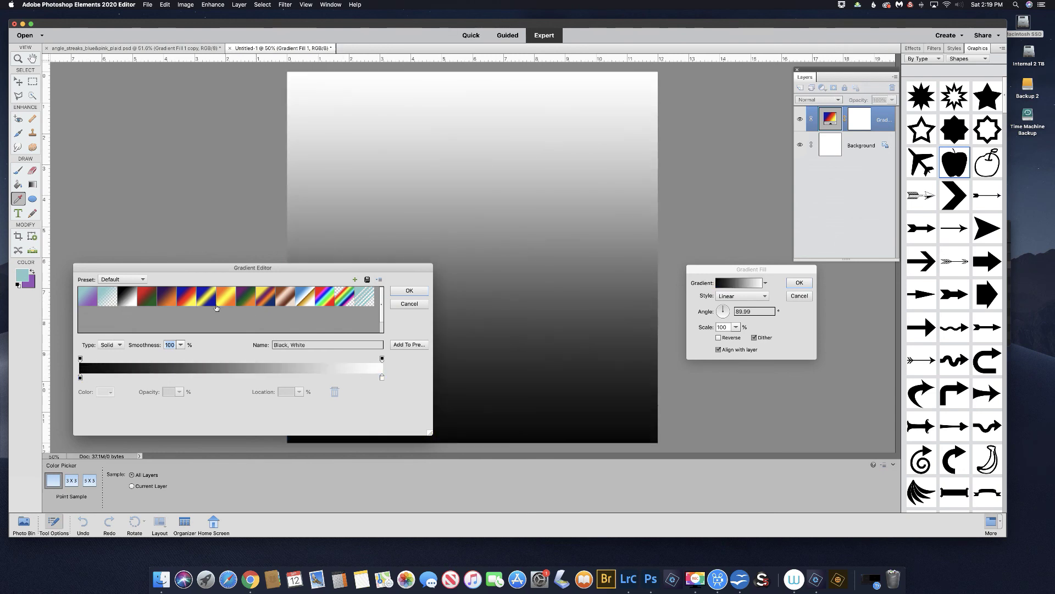
left_click(190, 300)
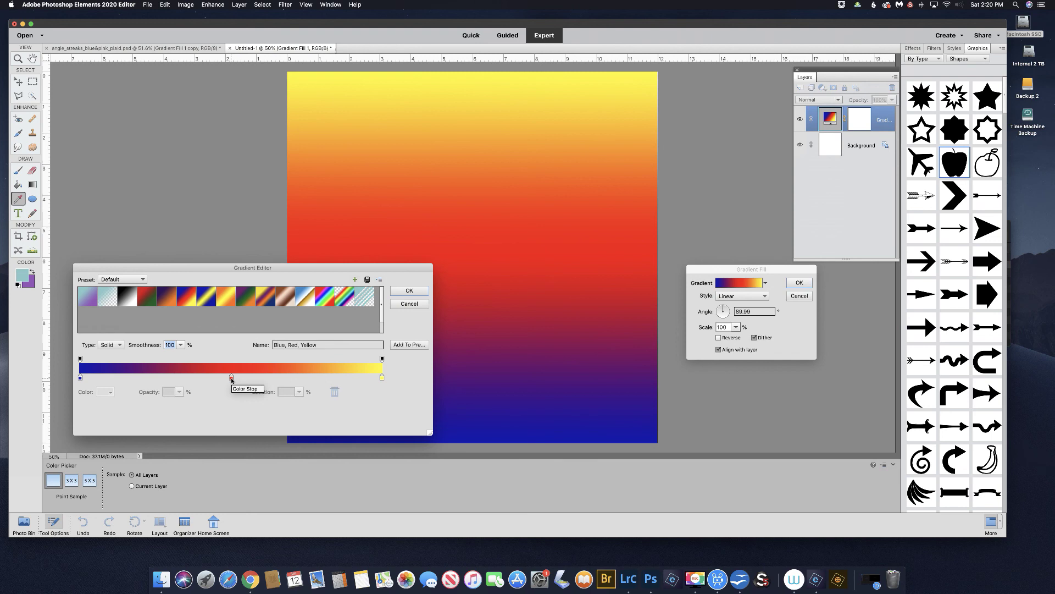
Change the gradient's red middle colour stop to pure green (#00ff00).
left_click(231, 379)
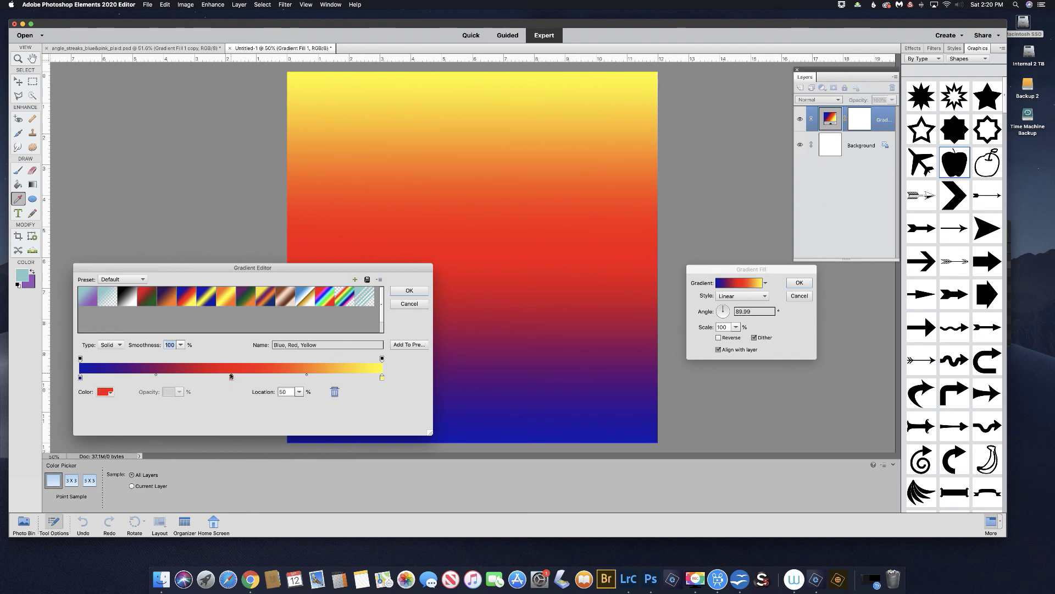
left_click(103, 392)
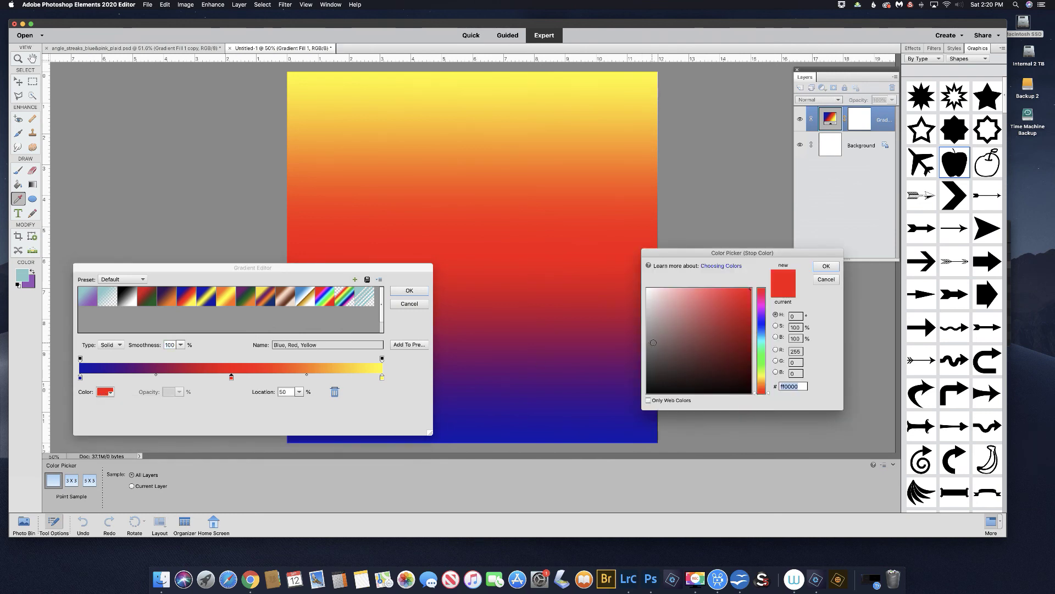
left_click(762, 360)
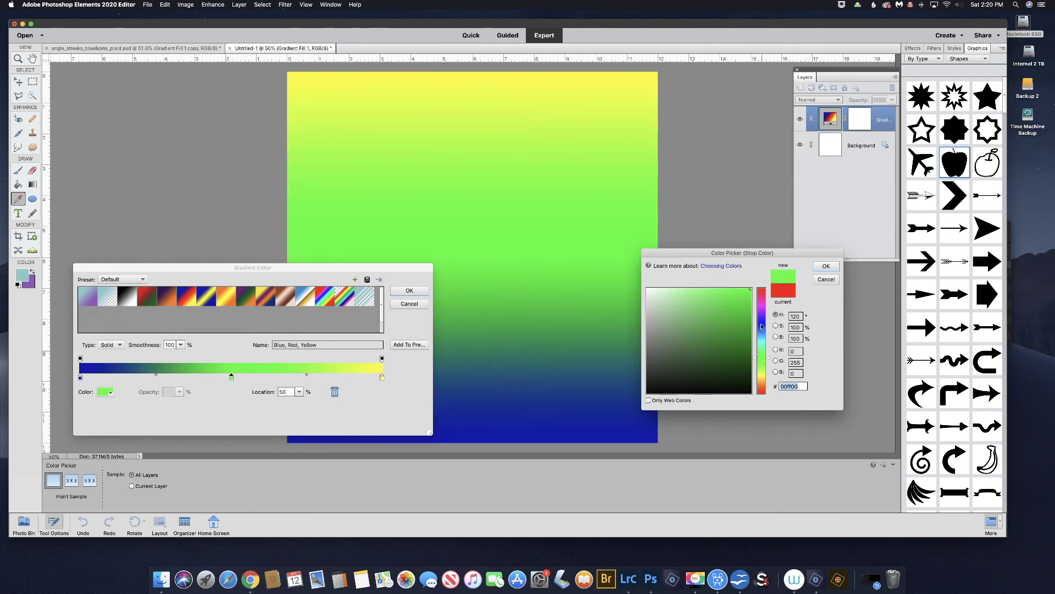
left_click(828, 267)
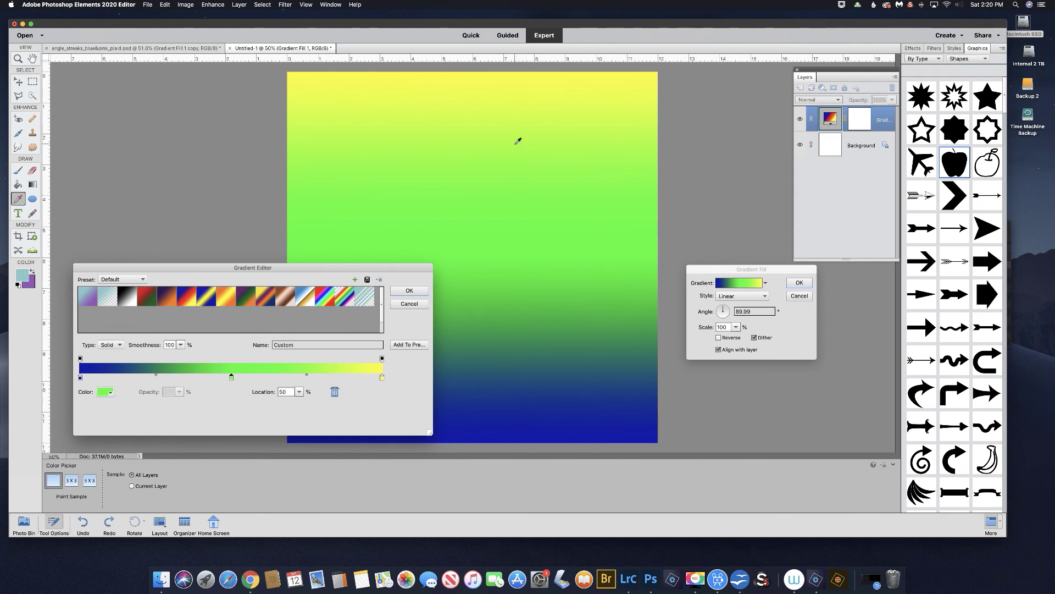
Nudge the yellow end stop inward and try positions for the green stop, settling near 44%.
left_click_drag(382, 377, 373, 377)
left_click(231, 377)
left_click_drag(231, 378, 166, 377)
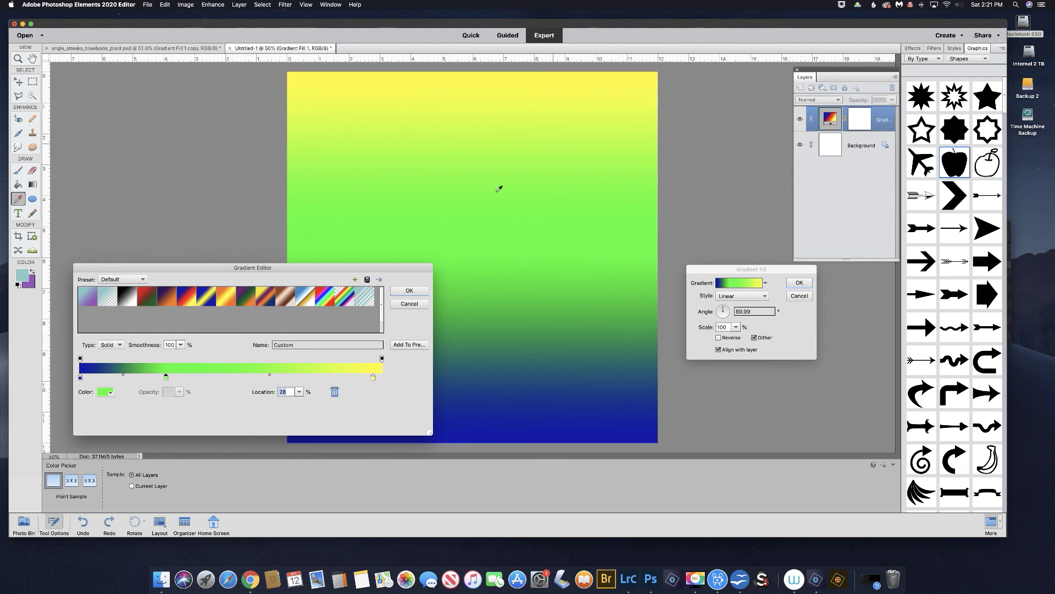
left_click_drag(166, 377, 132, 378)
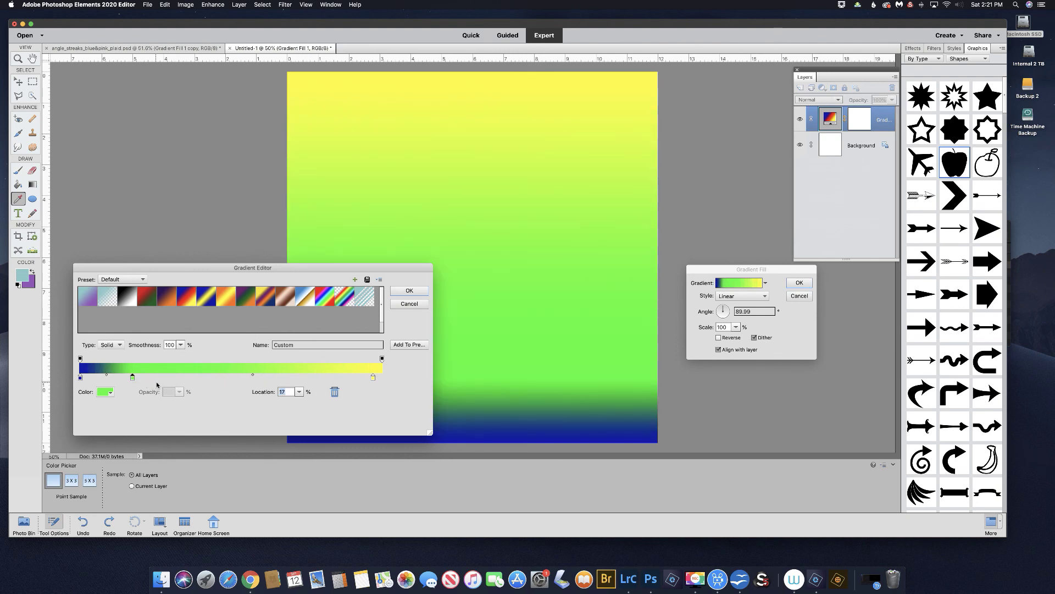
left_click_drag(133, 378, 231, 378)
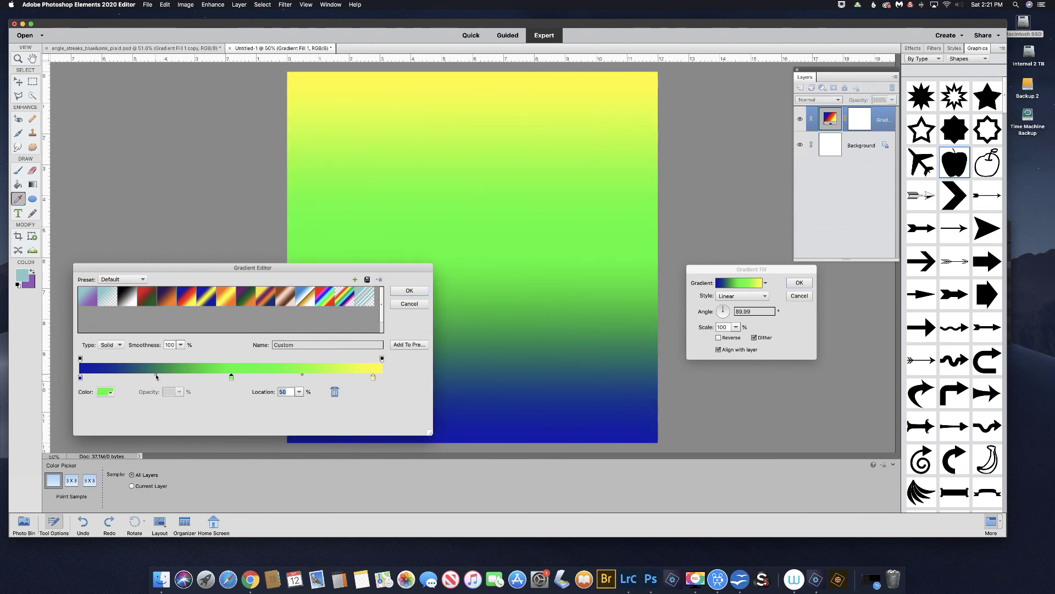
Set the blue-green midpoint to 58%, then drag the green stop off the bar to delete it.
left_click_drag(156, 377, 103, 373)
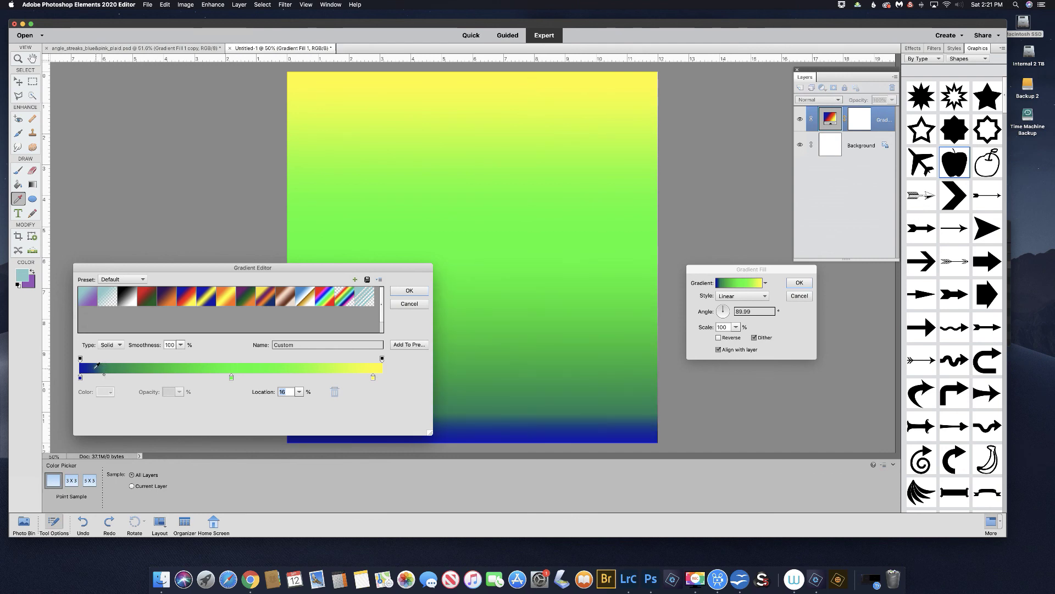
left_click_drag(105, 377, 220, 378)
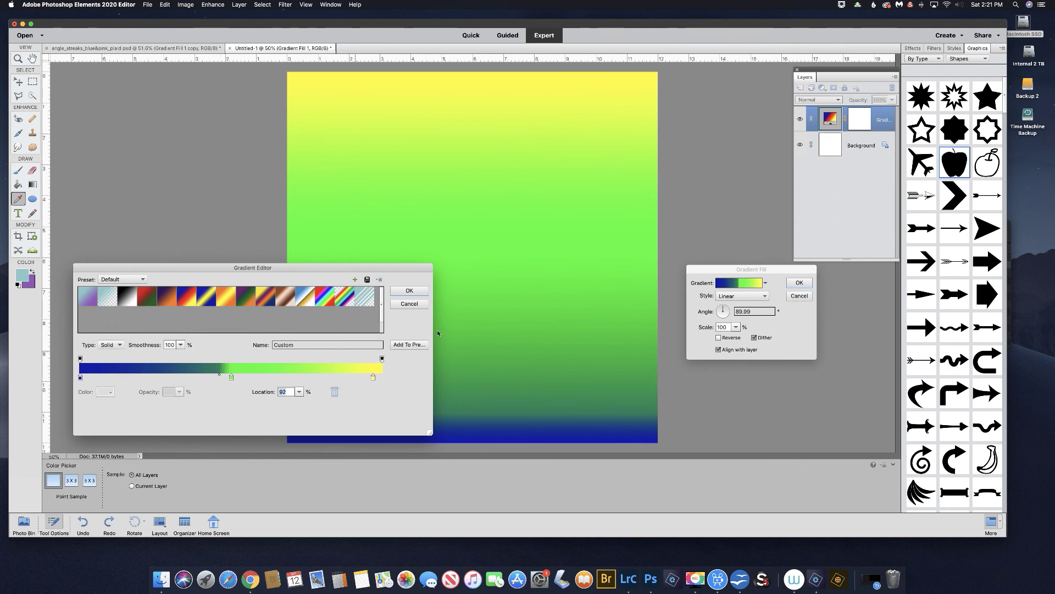
left_click_drag(220, 377, 159, 378)
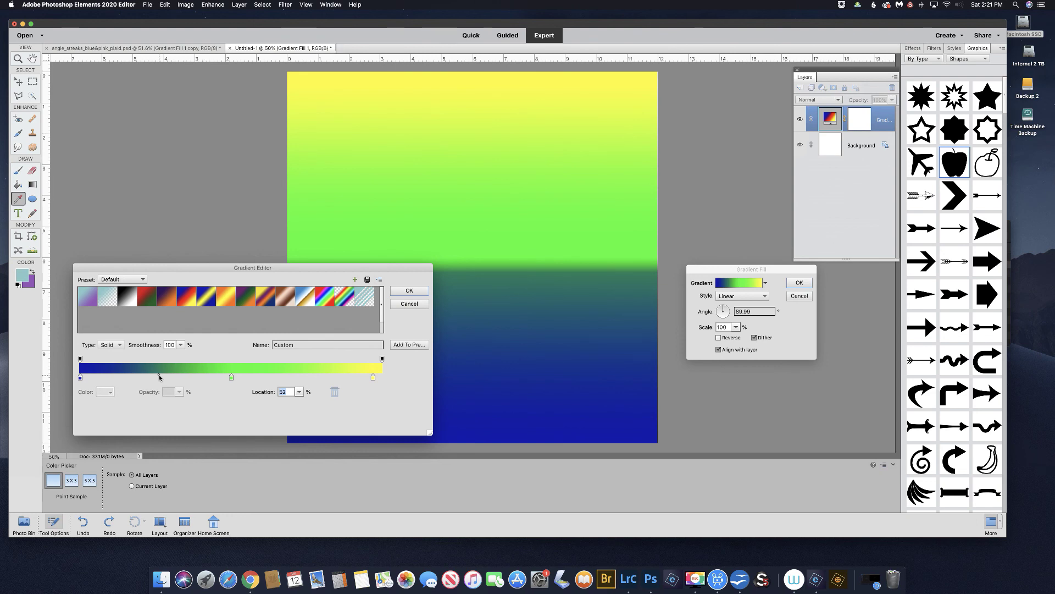
left_click_drag(156, 377, 157, 377)
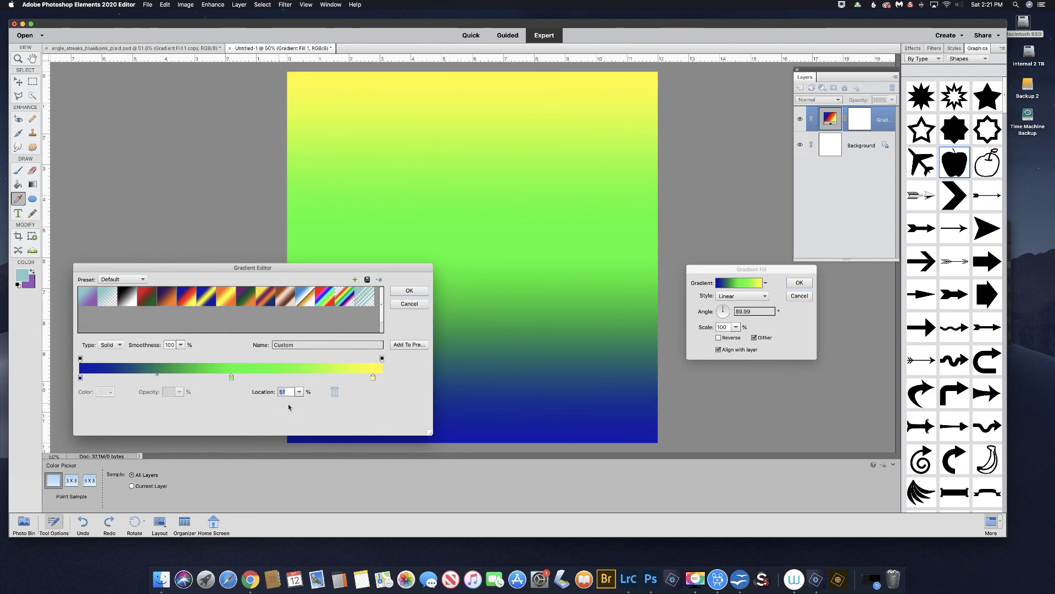
type("58")
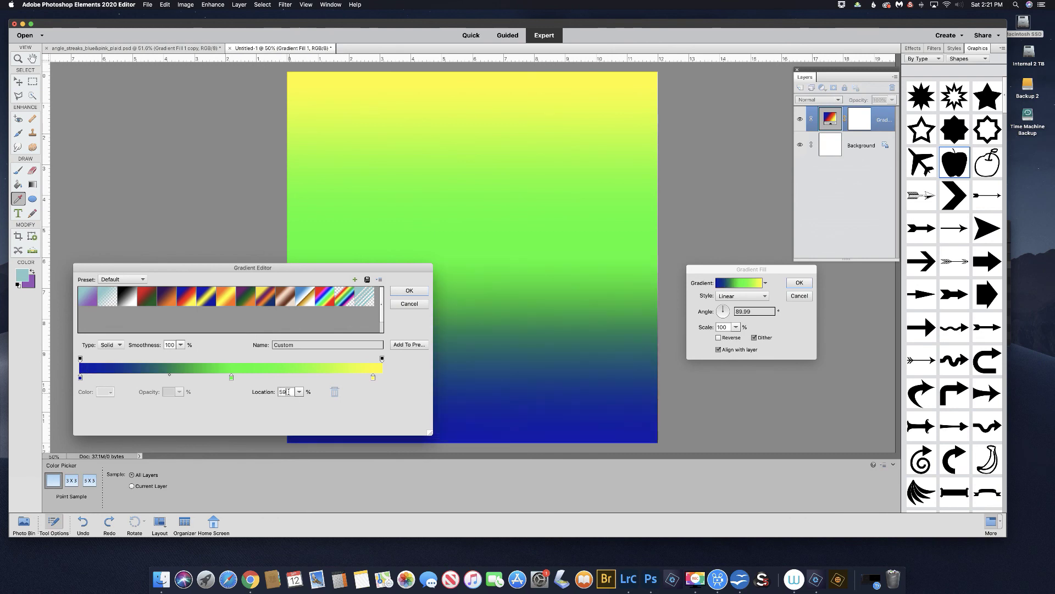
key("Return")
type("5")
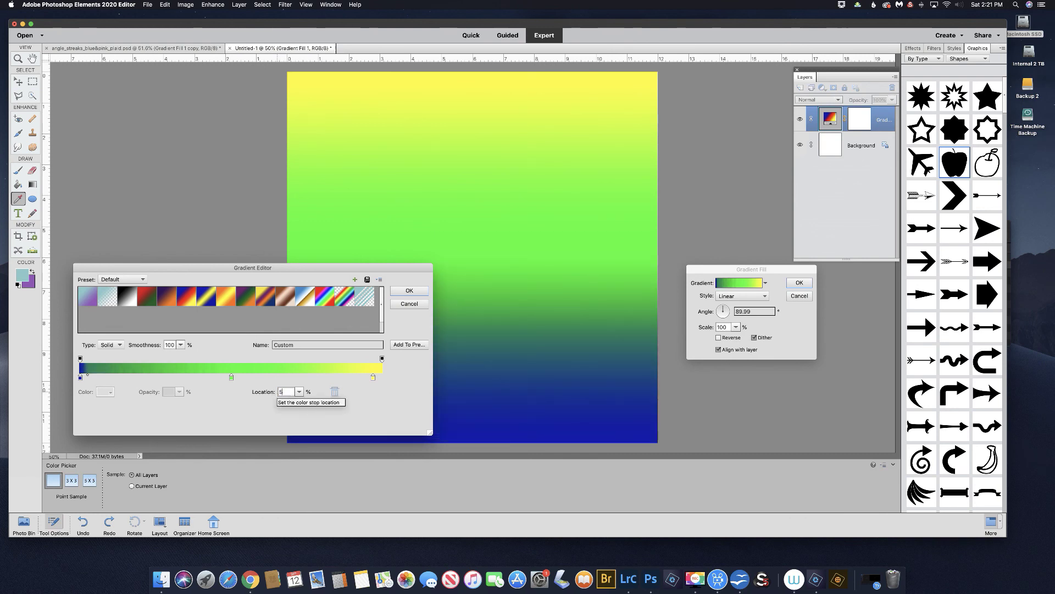
type("0")
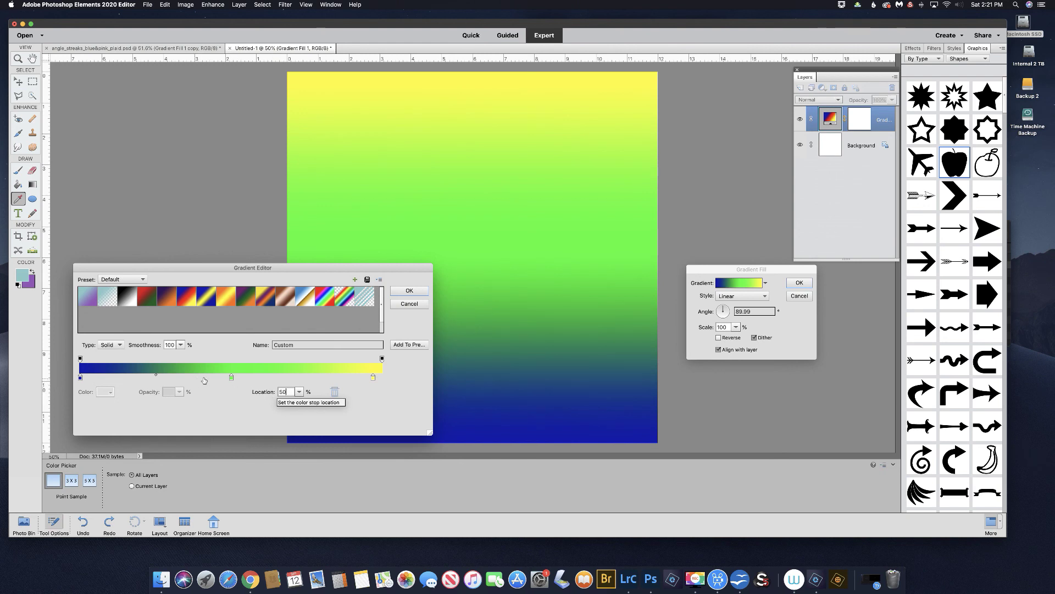
left_click(231, 377)
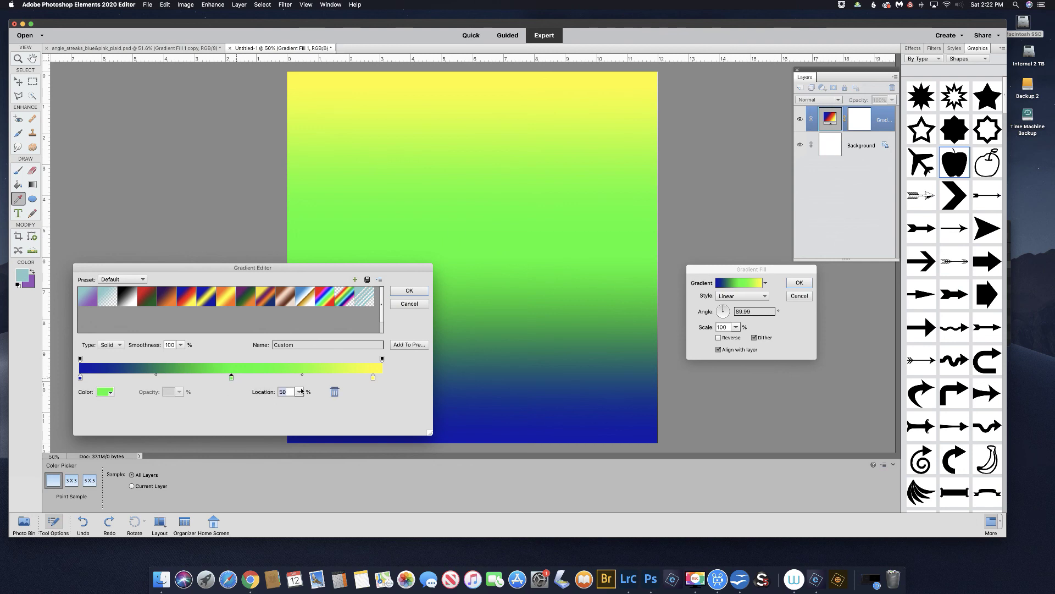
left_click_drag(231, 377, 229, 406)
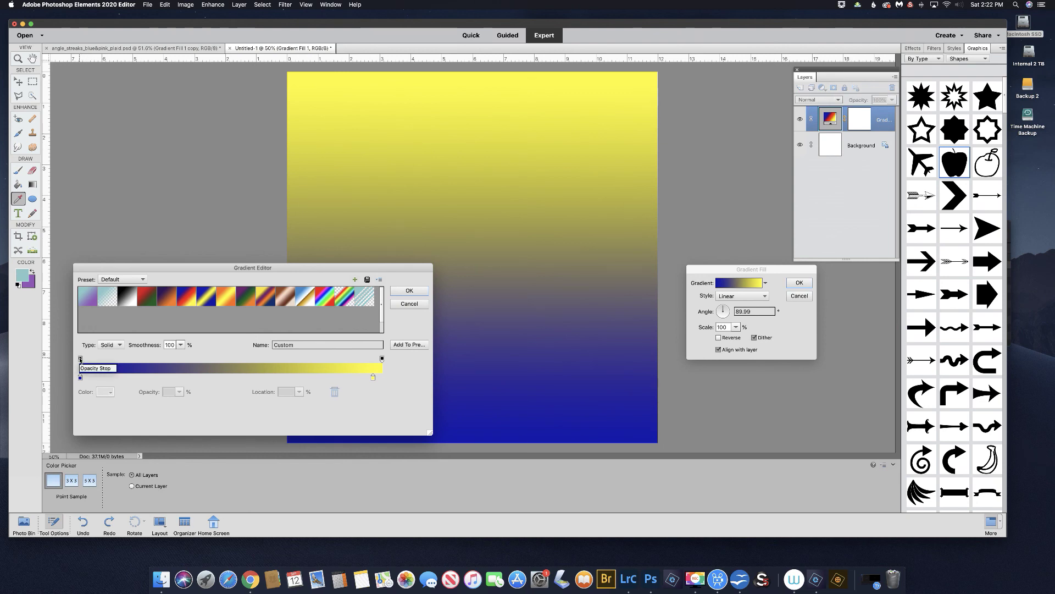
Test a middle opacity stop at 100% and 0%, remove it, and move the yellow stop to the end.
left_click(237, 361)
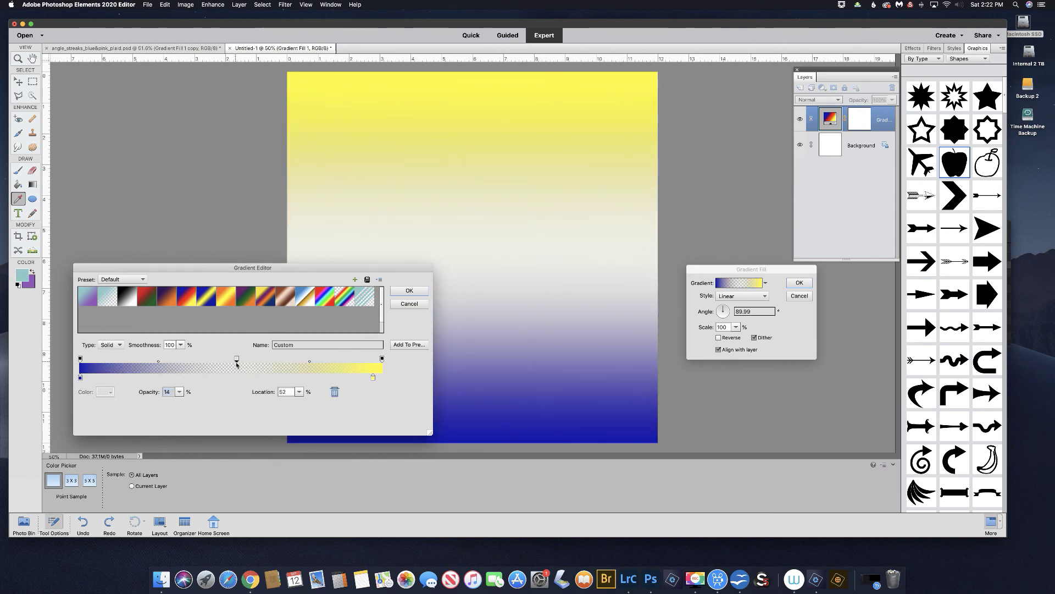
left_click(179, 392)
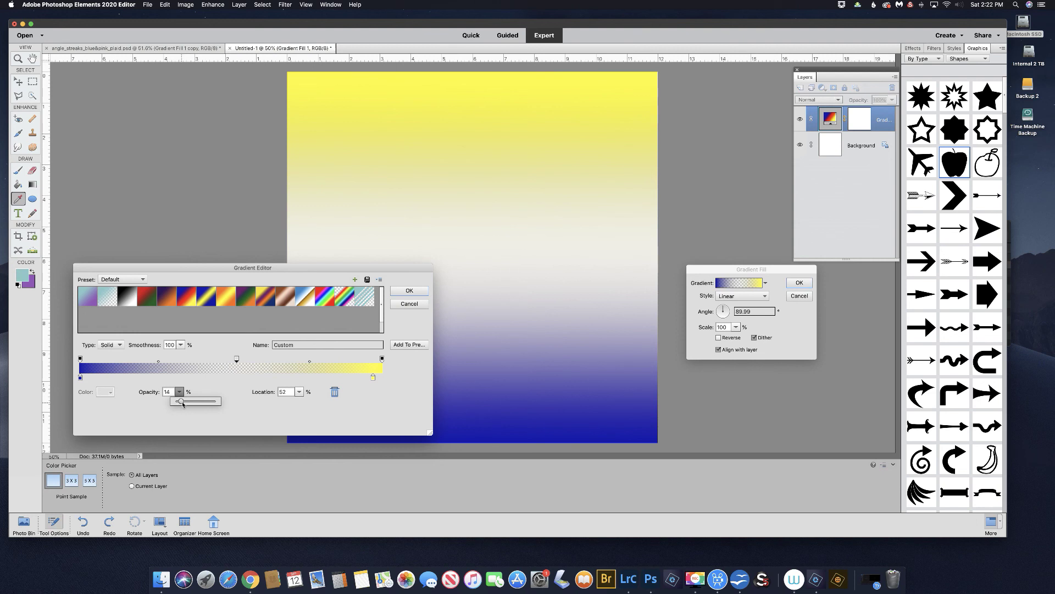
left_click_drag(180, 403, 218, 404)
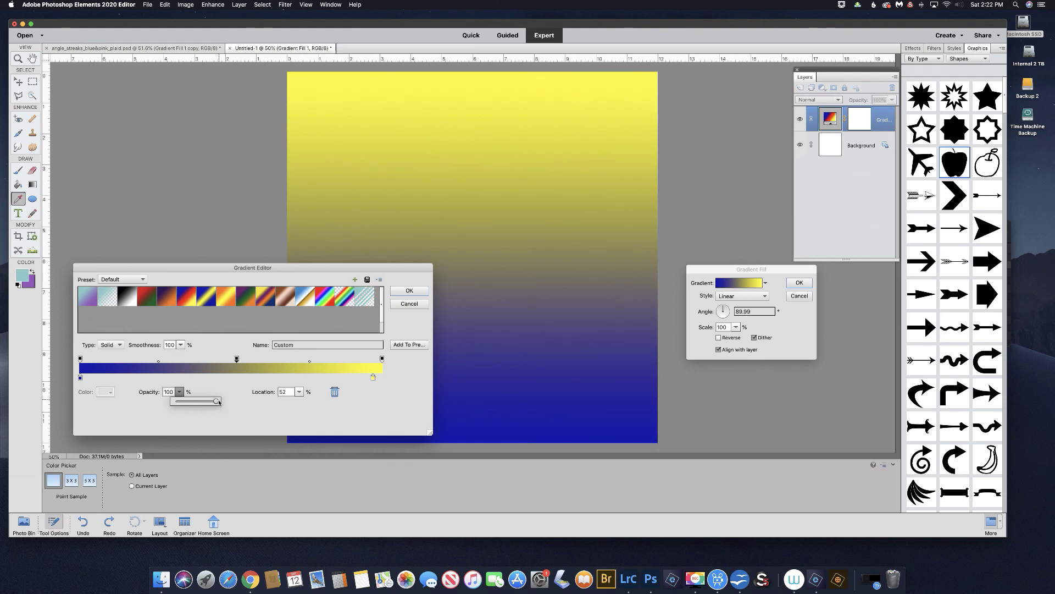
mouse_move(217, 402)
left_mouse_down()
mouse_move(138, 396)
mouse_move(230, 398)
left_mouse_up()
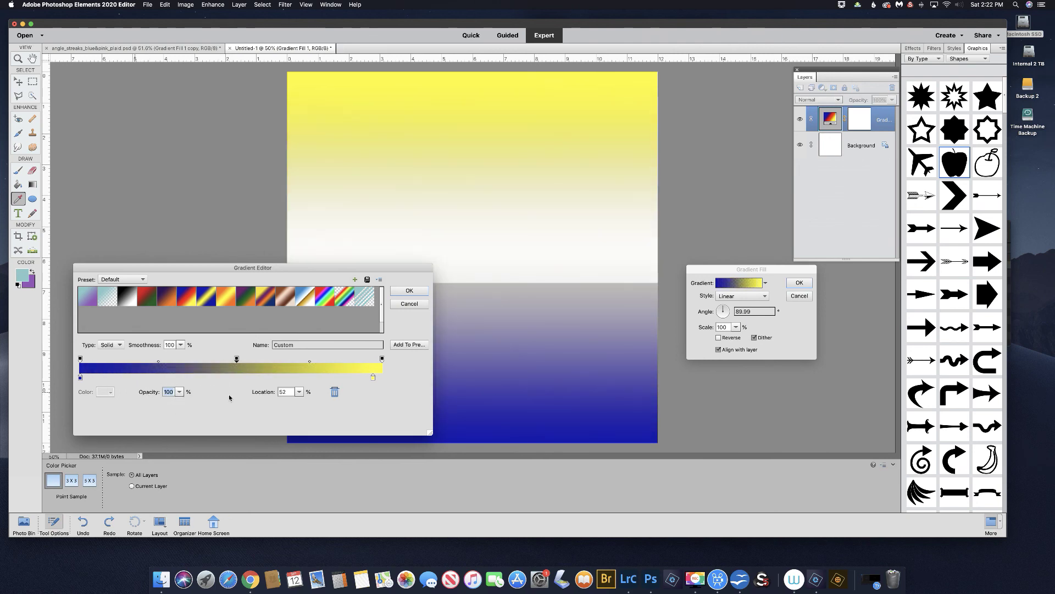
left_click_drag(237, 360, 237, 345)
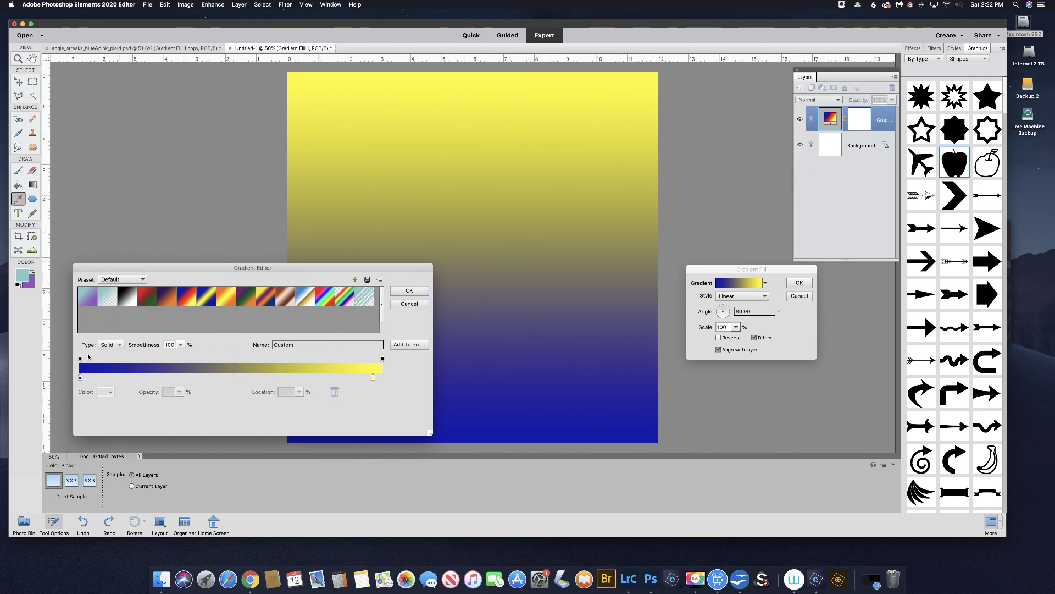
left_click_drag(373, 379, 382, 380)
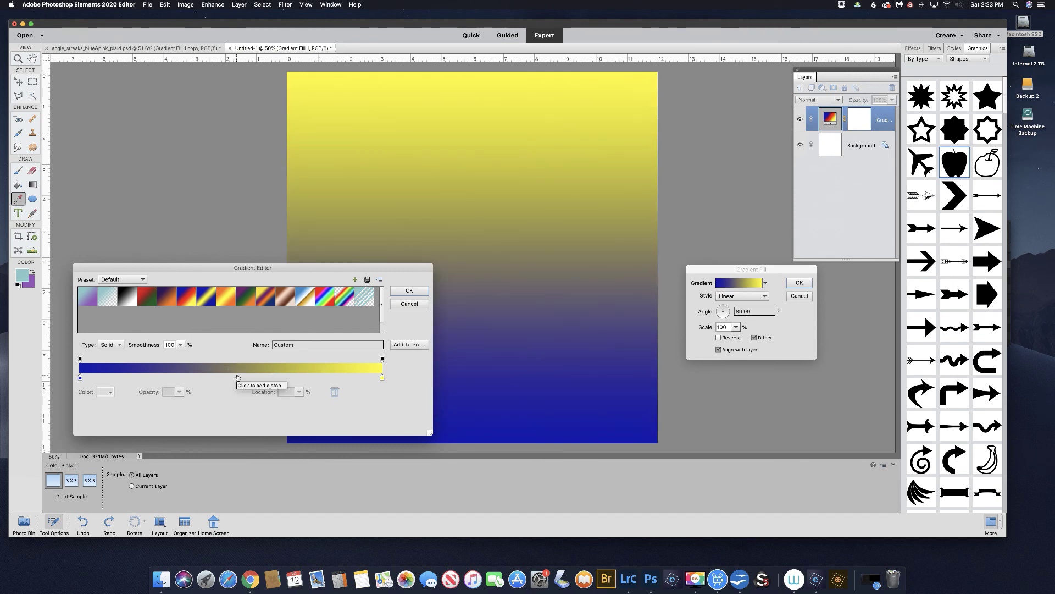
Add a red colour stop at 52% in the middle of the gradient and reposition it.
left_click(238, 377)
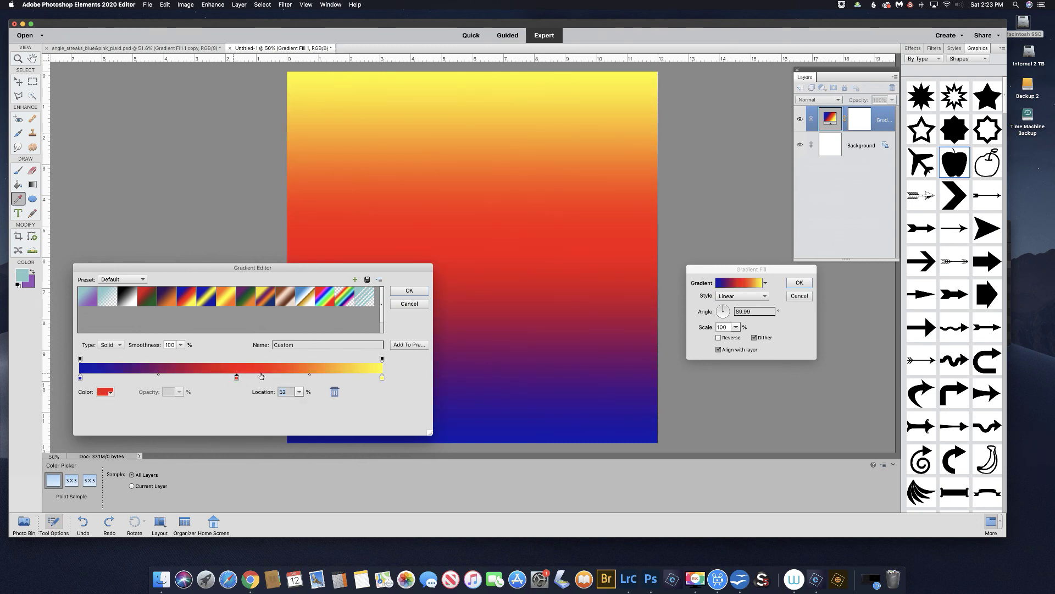
left_click_drag(236, 377, 236, 405)
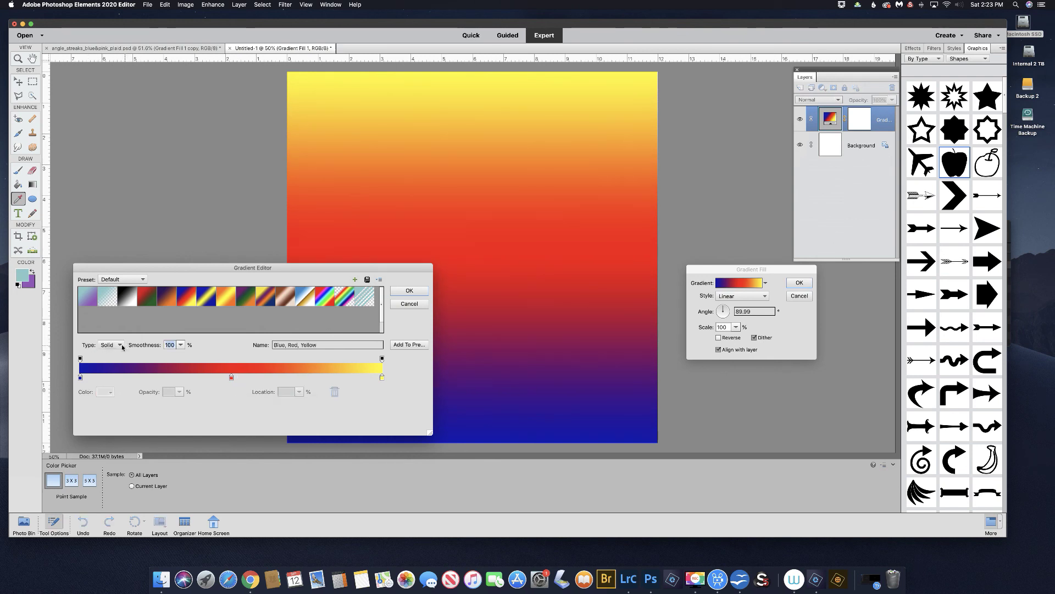
left_click(119, 346)
Switch the gradient type to Noise, adjust the red colour range, and set Roughness to 100.
left_click(113, 352)
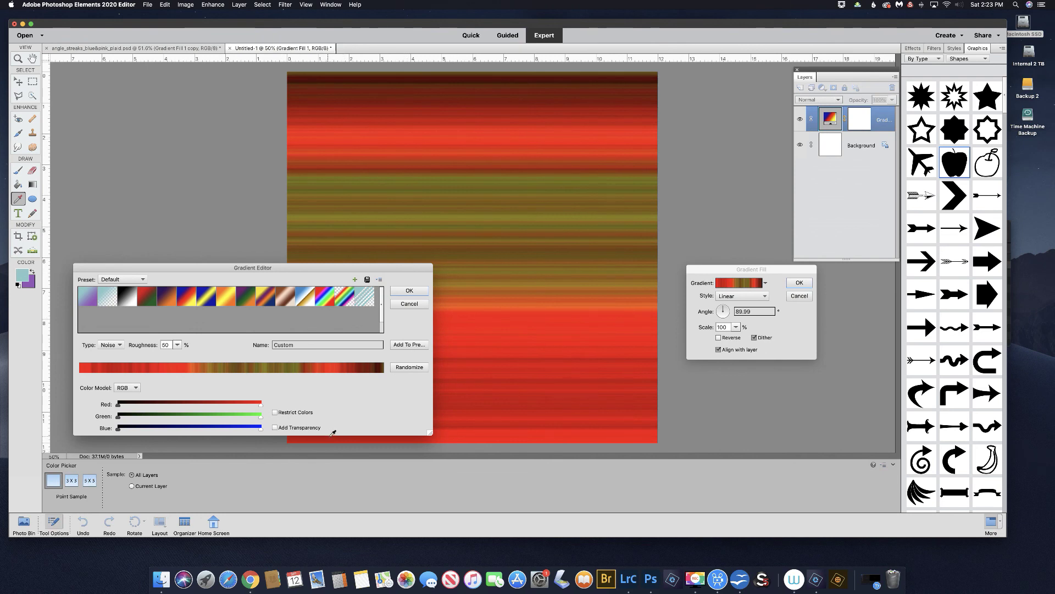
left_click_drag(118, 406, 216, 406)
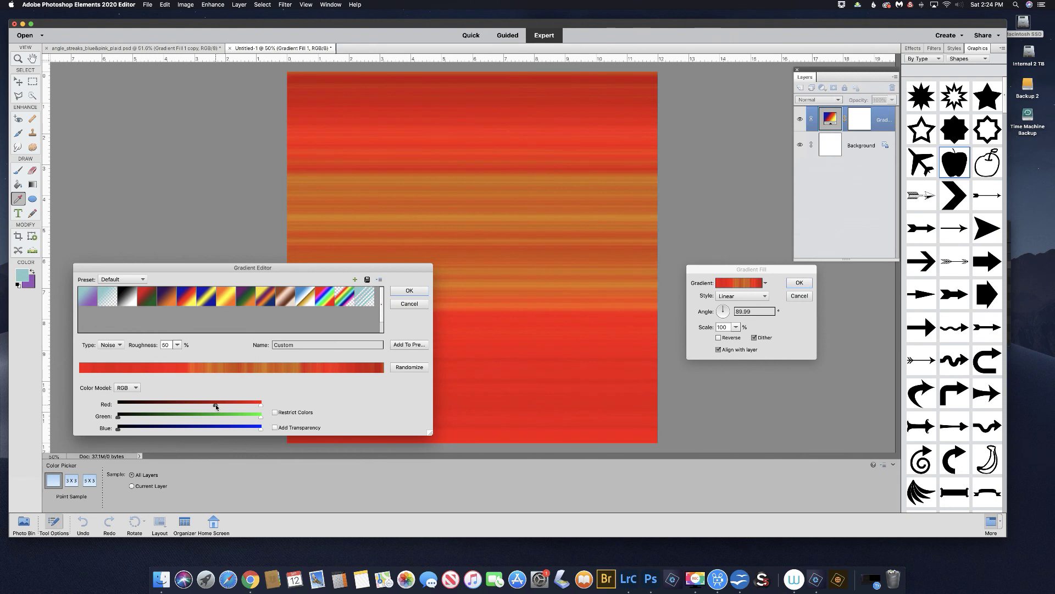
key("super+z")
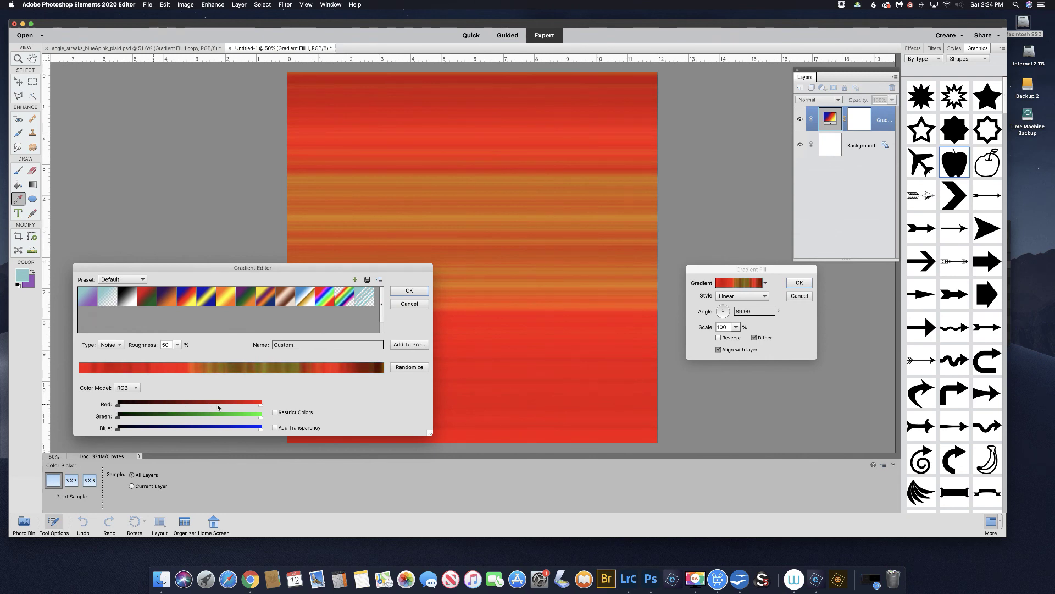
mouse_move(261, 407)
left_mouse_down()
mouse_move(177, 406)
mouse_move(262, 406)
left_mouse_up()
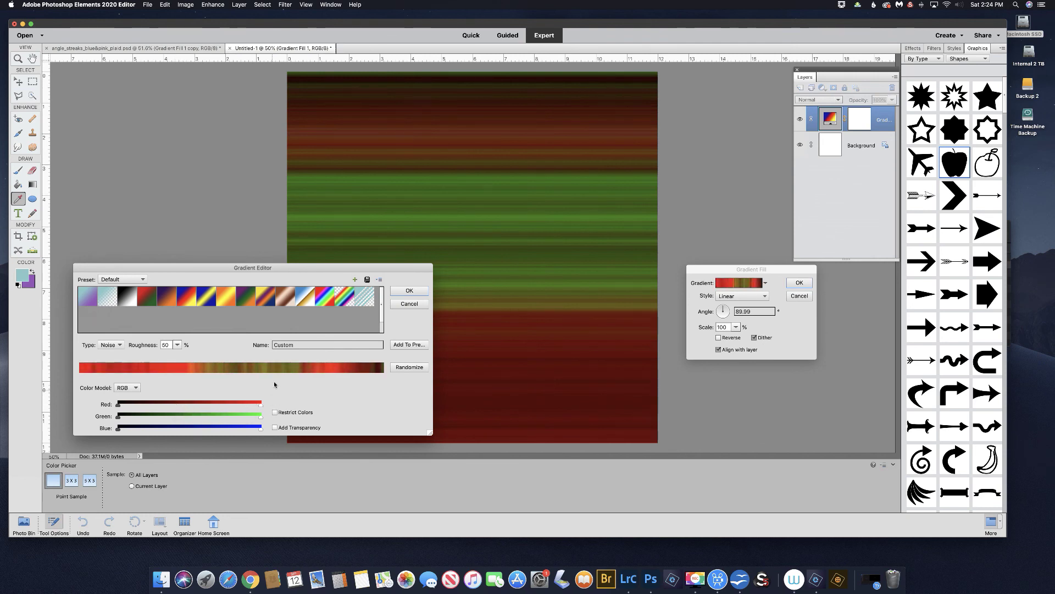
left_click(177, 347)
left_click_drag(179, 355, 161, 356)
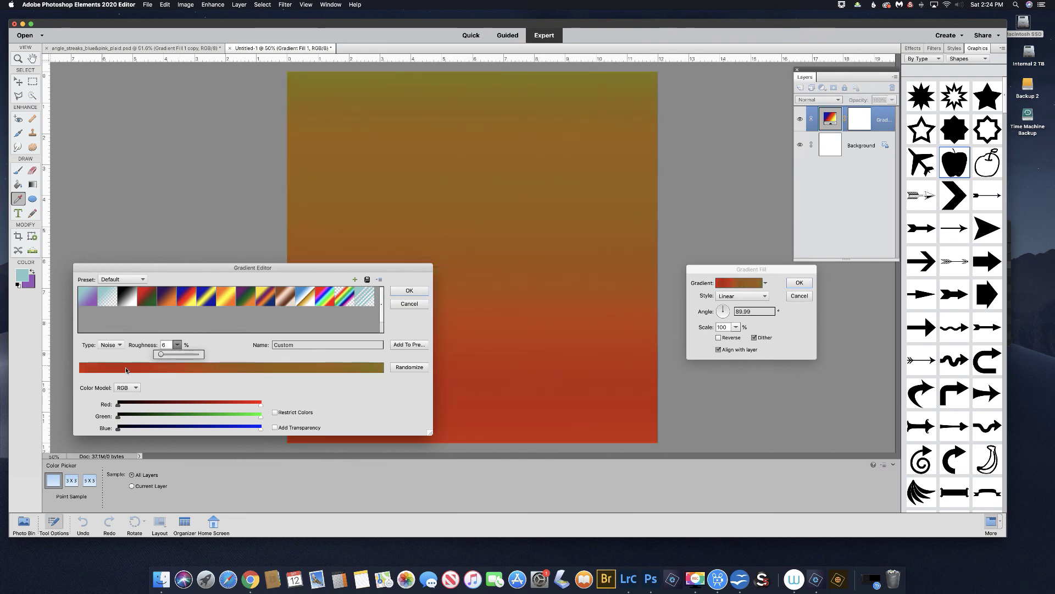
left_click_drag(157, 354, 215, 355)
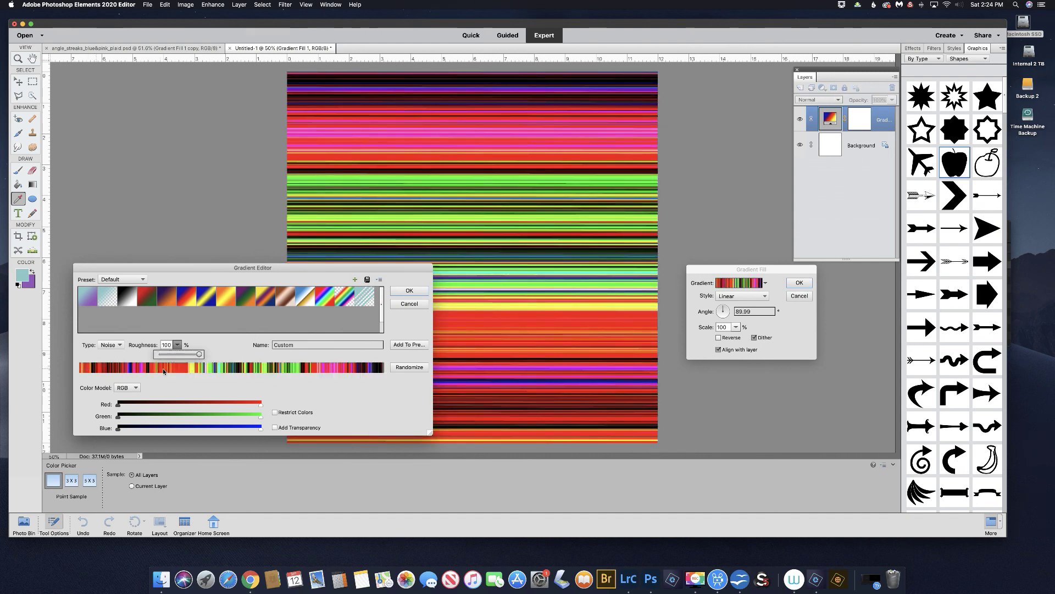
Randomize the noise colours repeatedly until a magenta and blue stripe pattern appears.
left_click(409, 370)
left_click(409, 370)
left_click(409, 368)
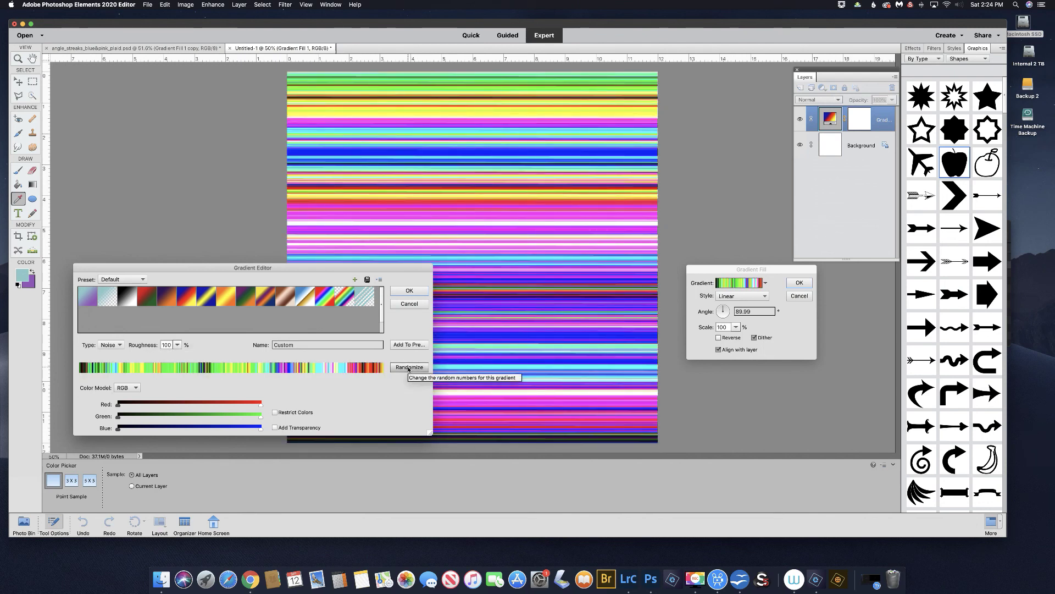
left_click(409, 368)
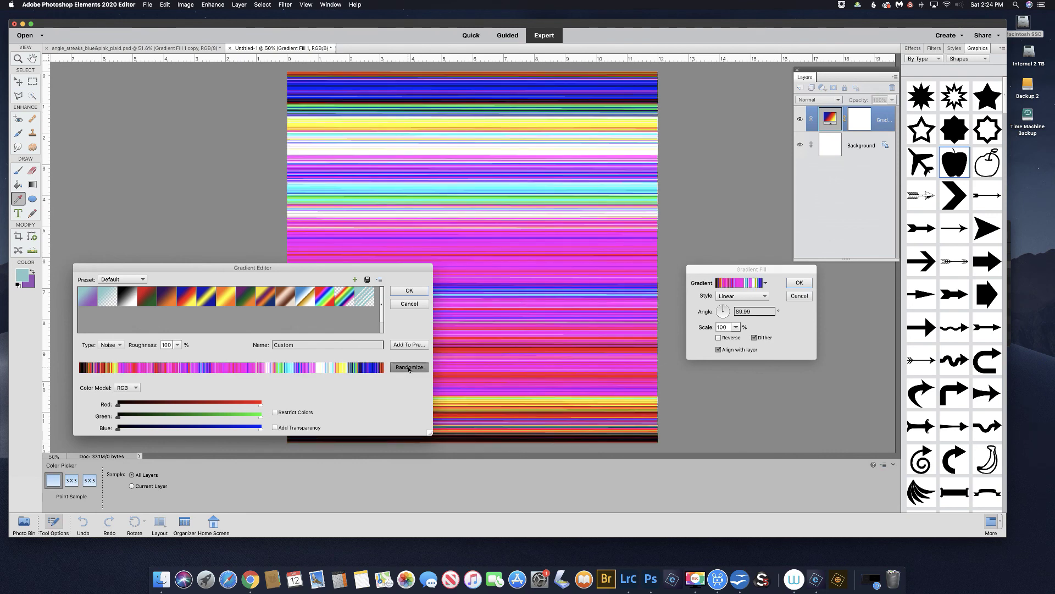
left_click(409, 367)
left_click(409, 367)
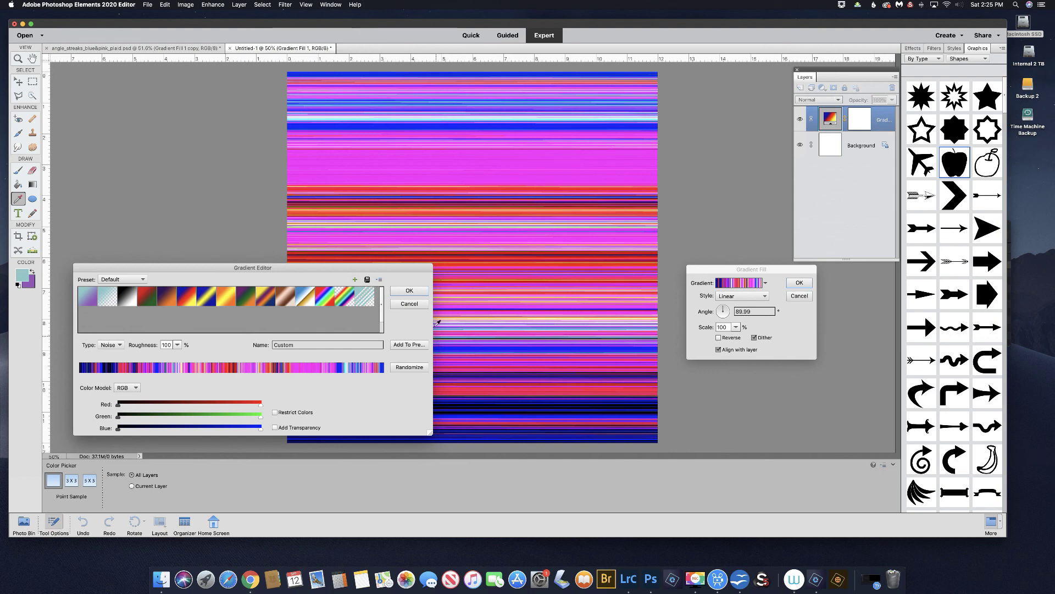
Accept the noise gradient, set its angle to 137.12°, and apply the gradient fill layer.
left_click(407, 292)
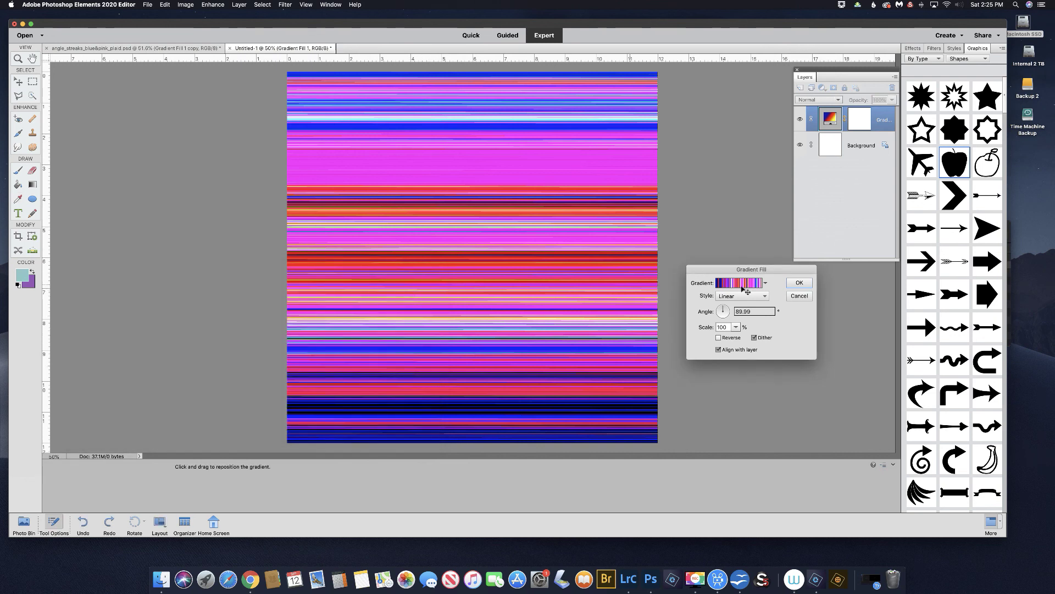
left_click_drag(721, 309, 717, 309)
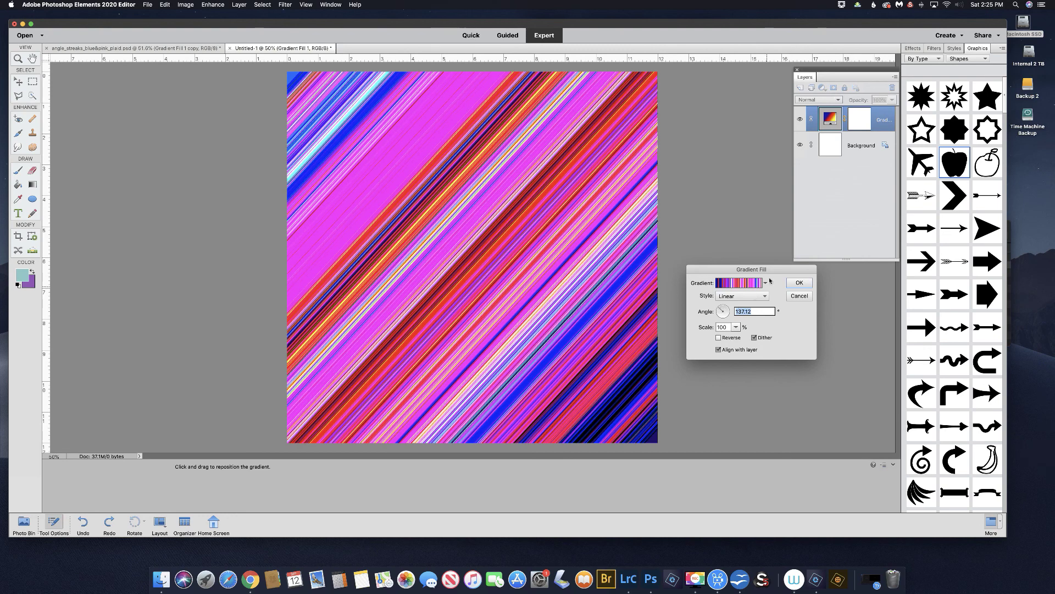
left_click(799, 282)
left_click(891, 101)
Lower the gradient layer to 34% opacity and compare it against the angle_streaks reference document.
left_click_drag(892, 110, 869, 110)
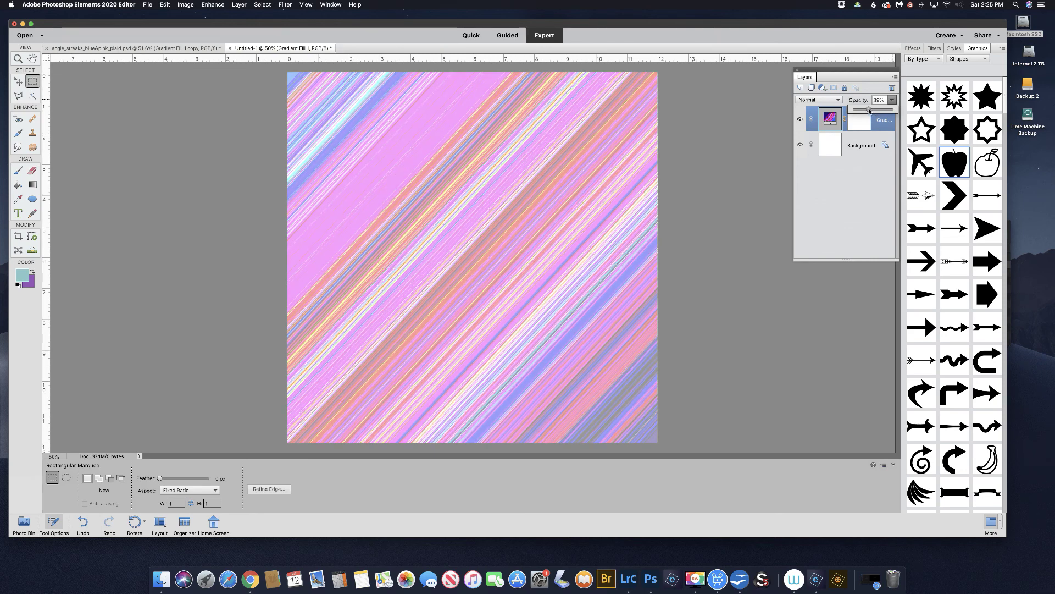
left_click_drag(869, 110, 866, 111)
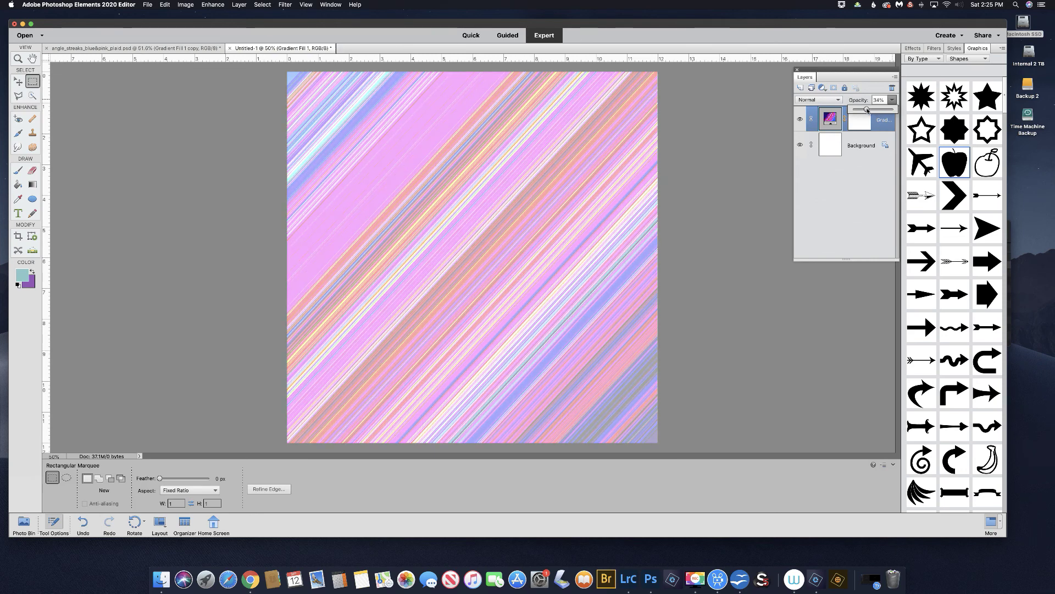
left_click(139, 48)
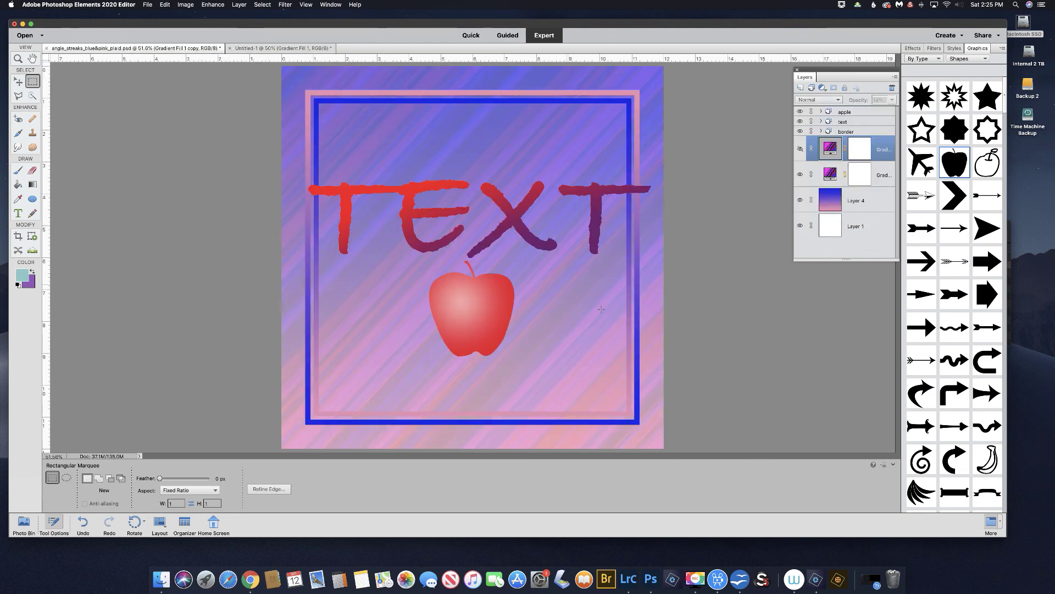
left_click(265, 49)
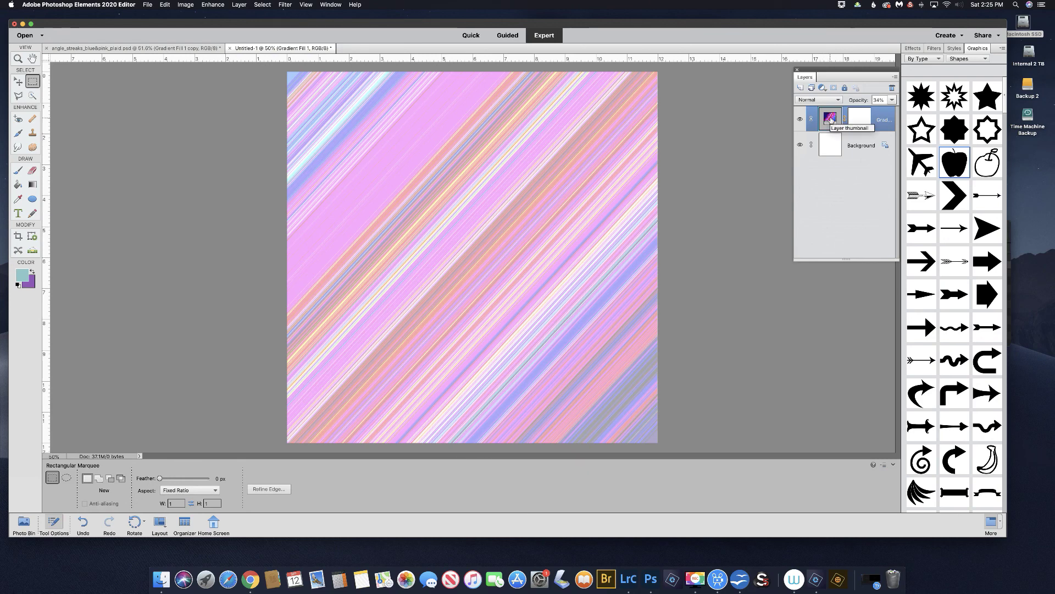
left_click_drag(830, 120, 801, 89)
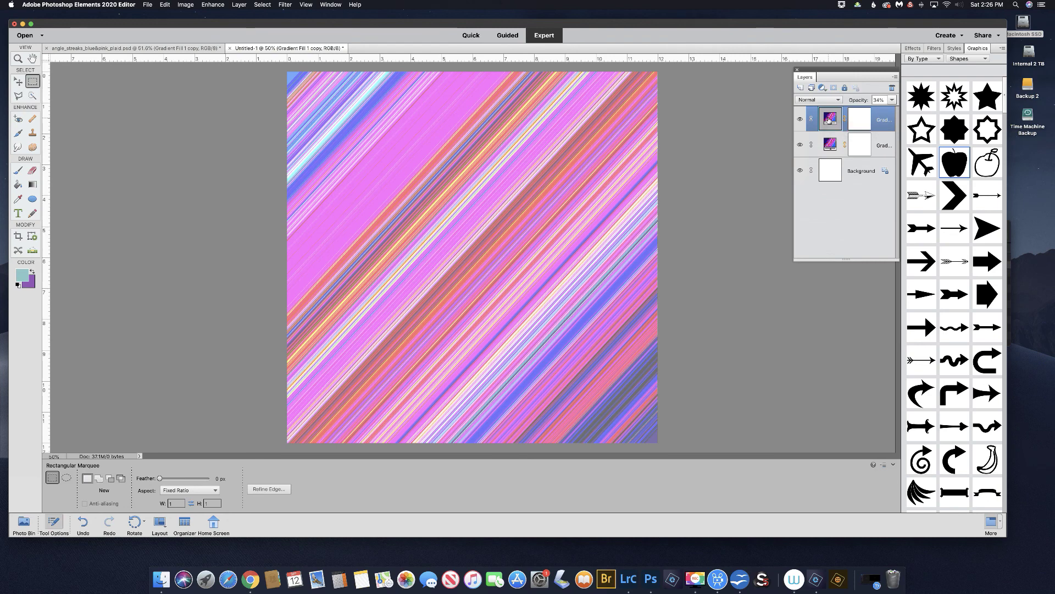
double_click(826, 122)
left_click_drag(721, 311, 730, 309)
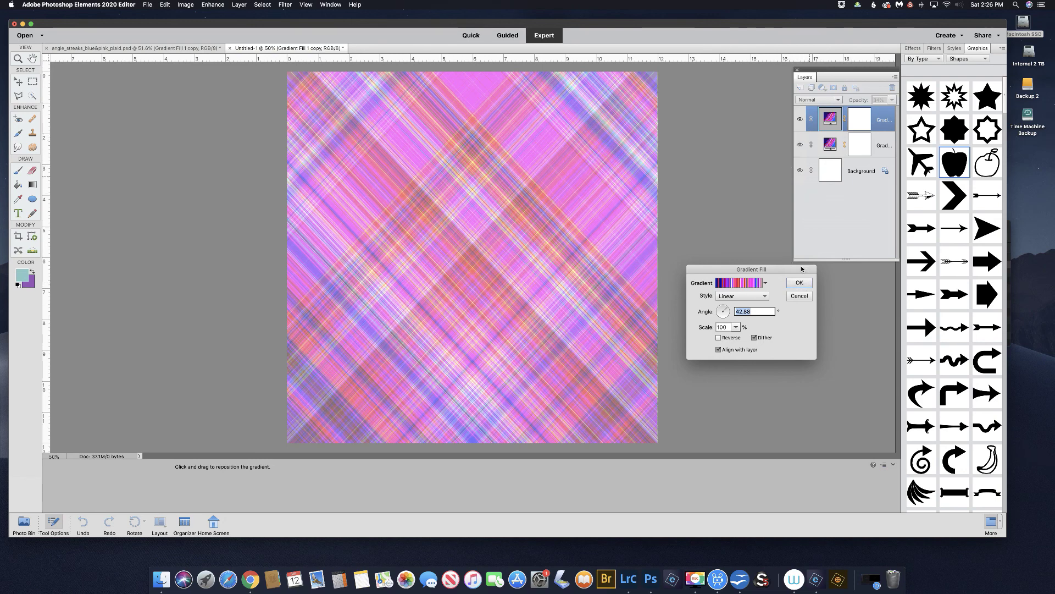
left_click(798, 284)
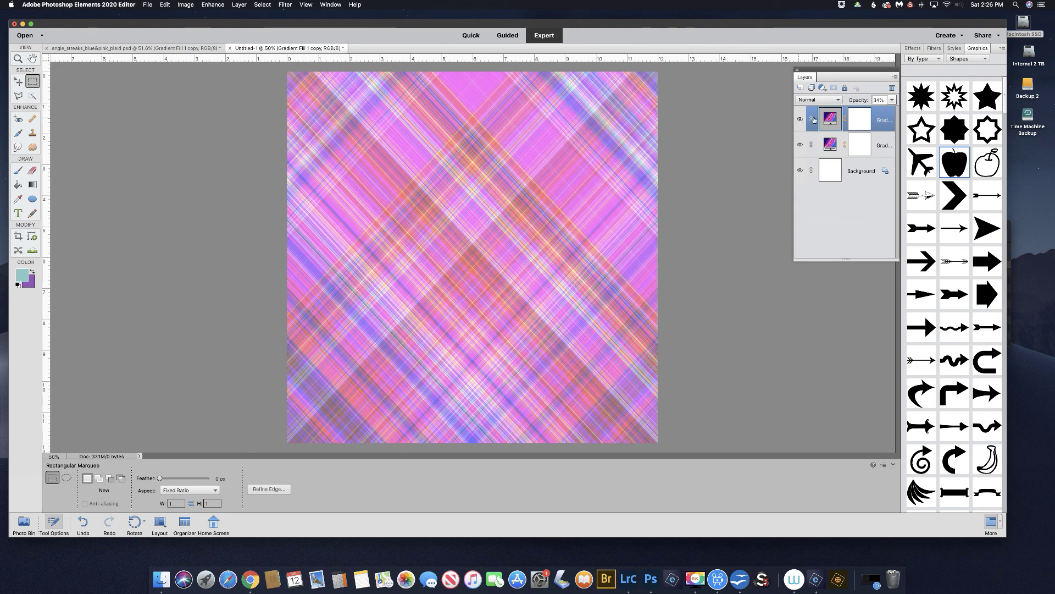
left_click_drag(829, 119, 892, 88)
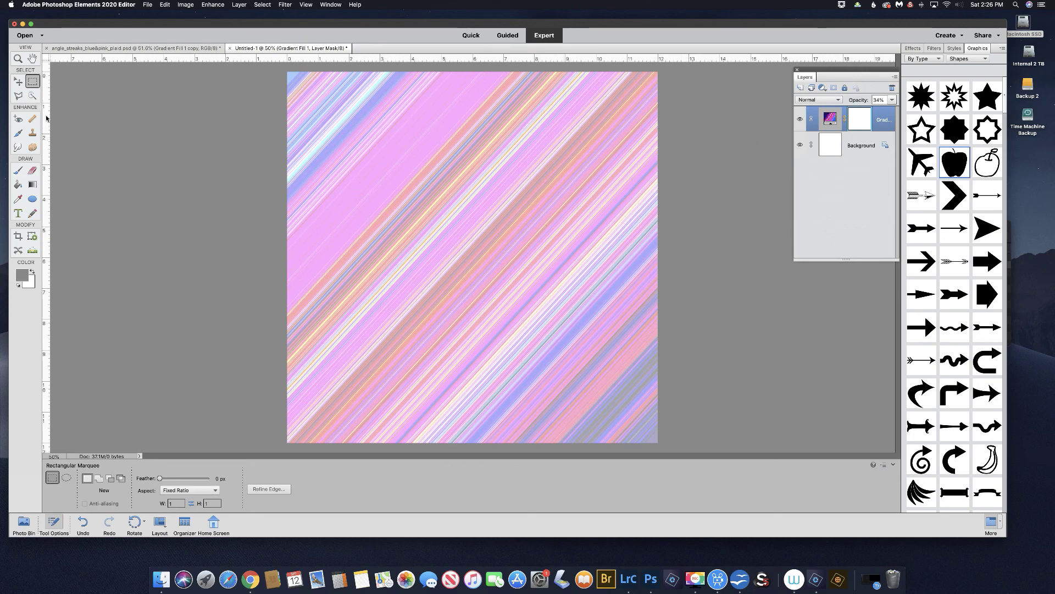
Drag ruler guides inset from the edges (top at 0.748 in), marquee the framed rectangle, and add Layer 1.
left_click_drag(46, 118, 311, 67)
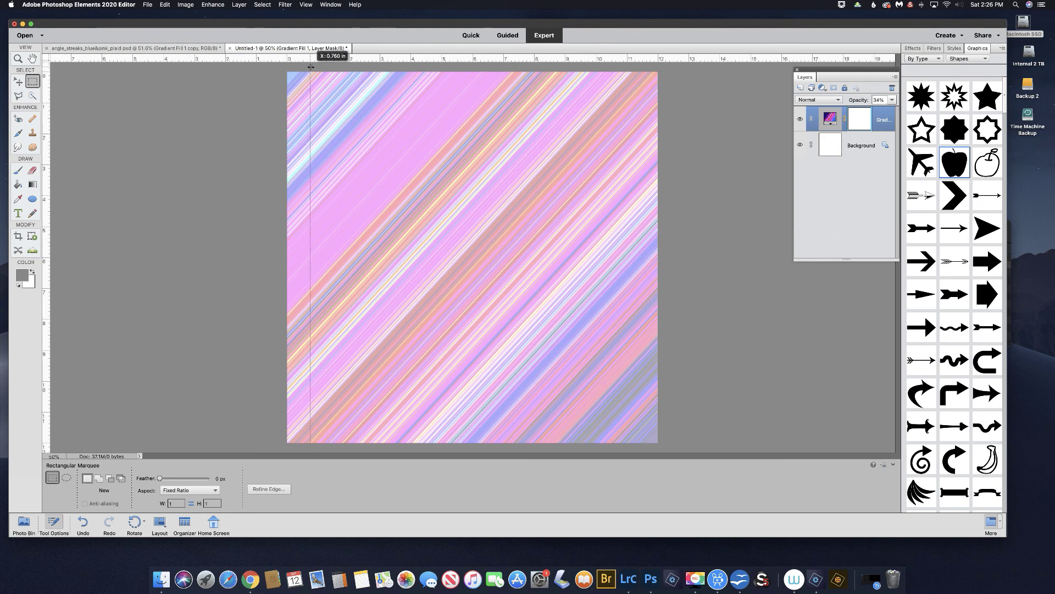
left_click_drag(311, 68, 311, 63)
left_click_drag(242, 62, 228, 95)
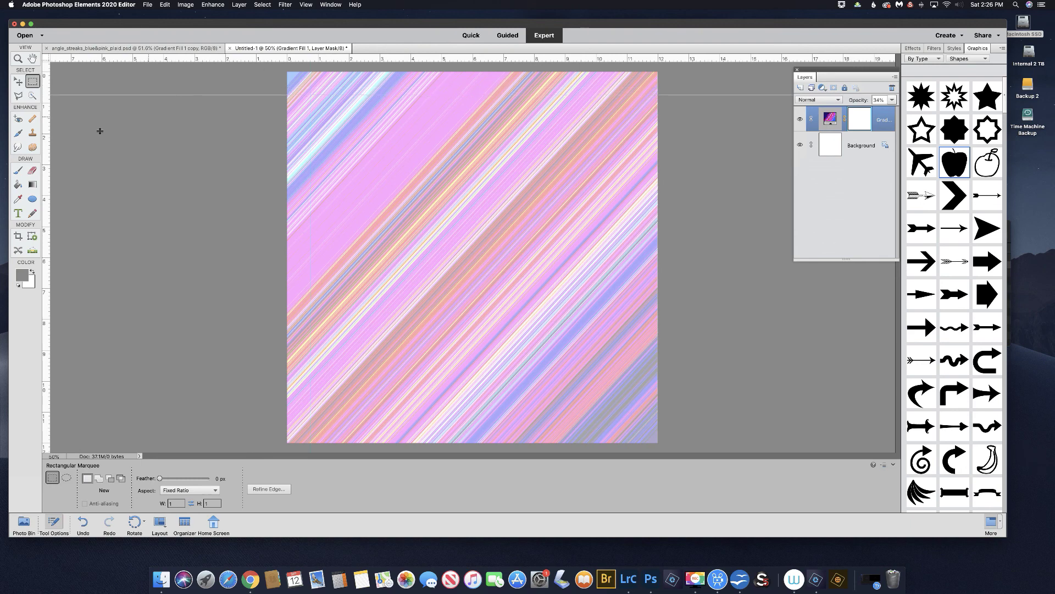
left_click_drag(47, 134, 684, 419)
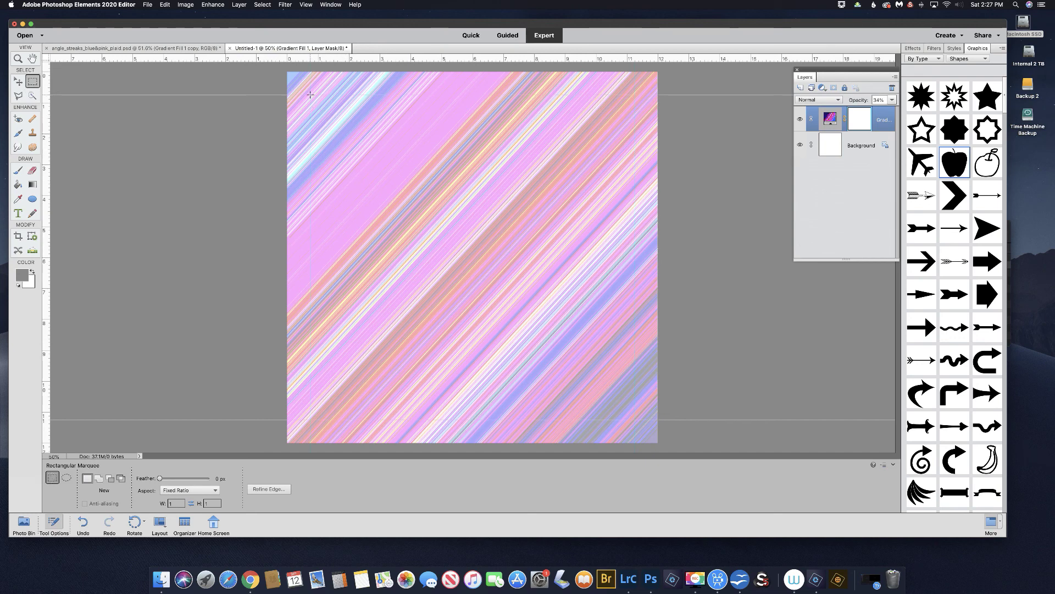
left_click_drag(311, 94, 636, 435)
left_click(801, 88)
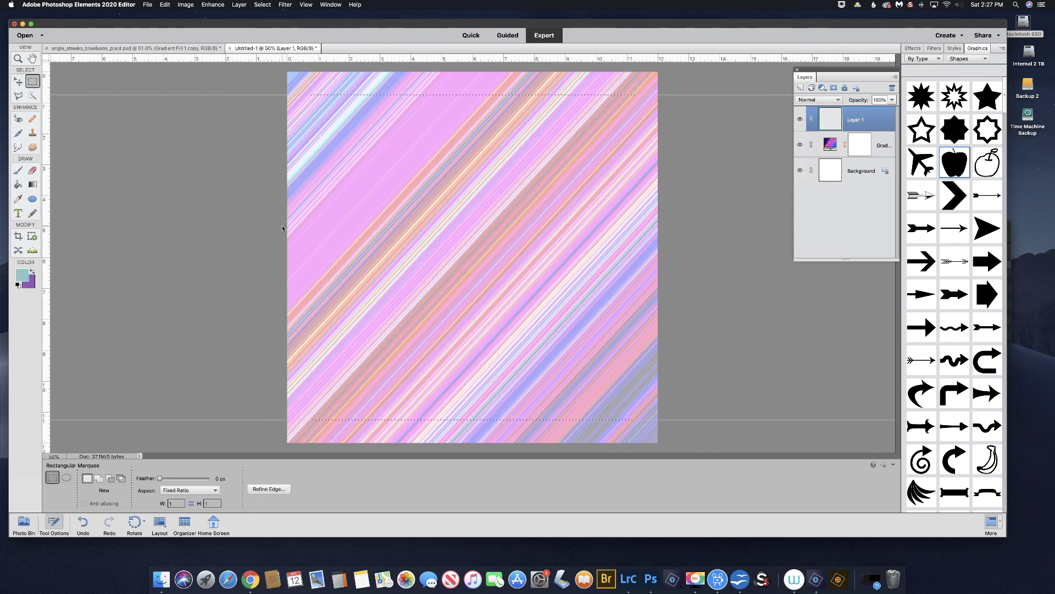
Fill the selection with teal, contract it by 50 px, and delete the inside to leave a frame.
left_click(18, 184)
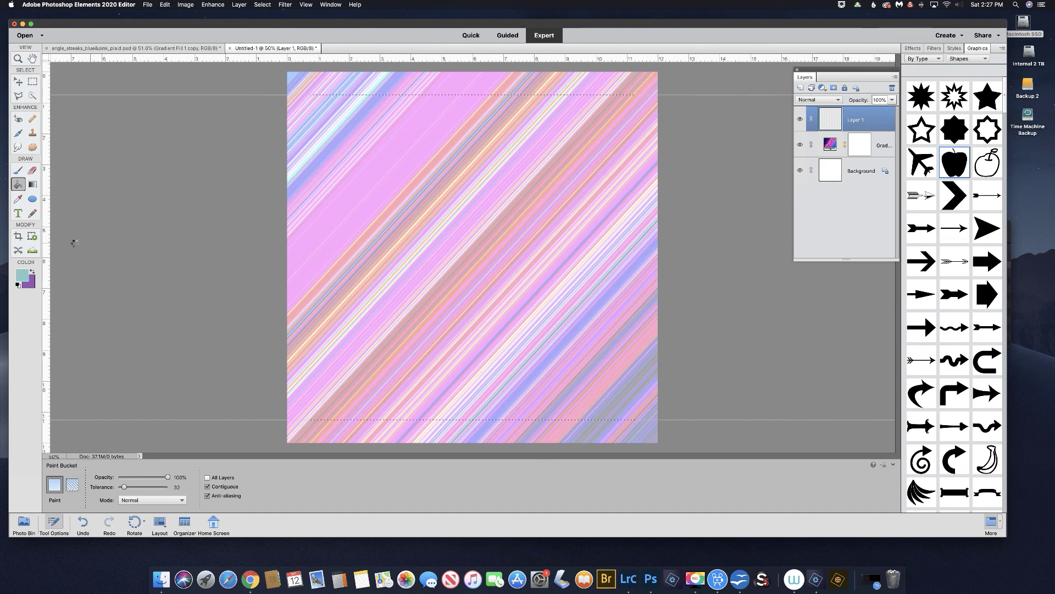
key("alt+BackSpace")
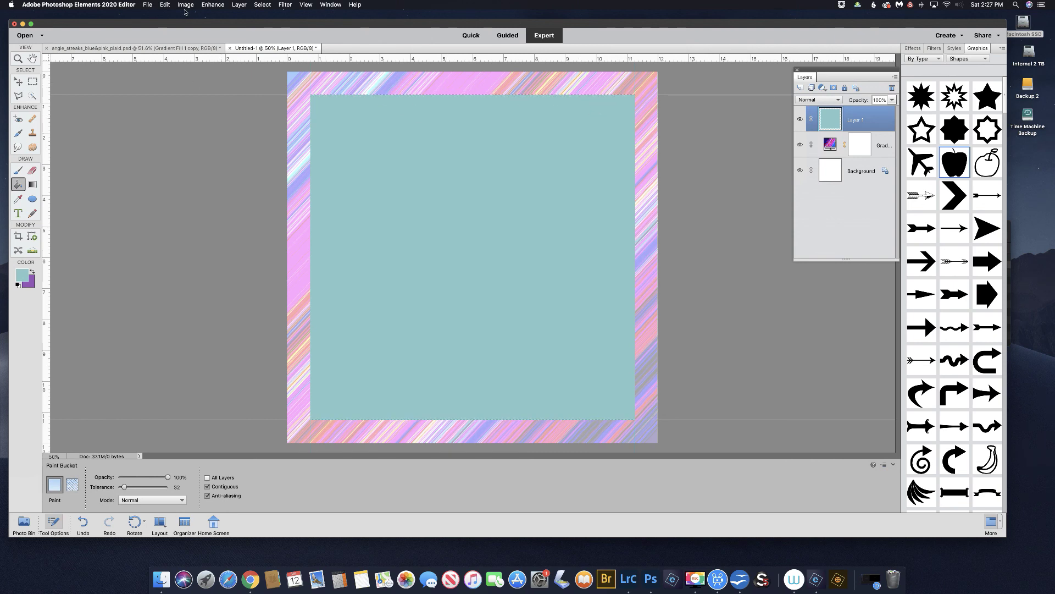
left_click(263, 5)
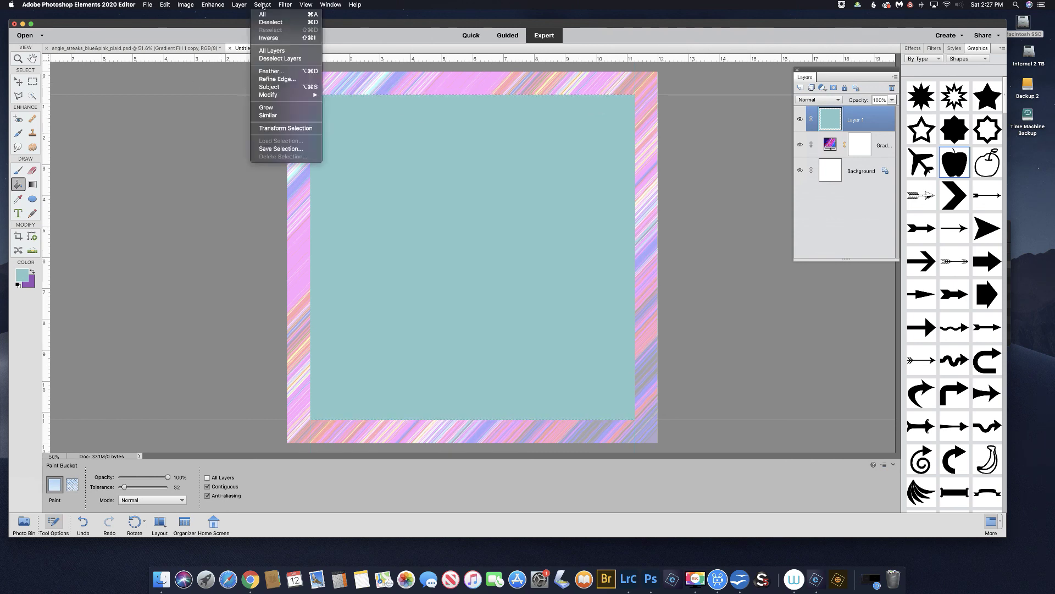
mouse_move(277, 95)
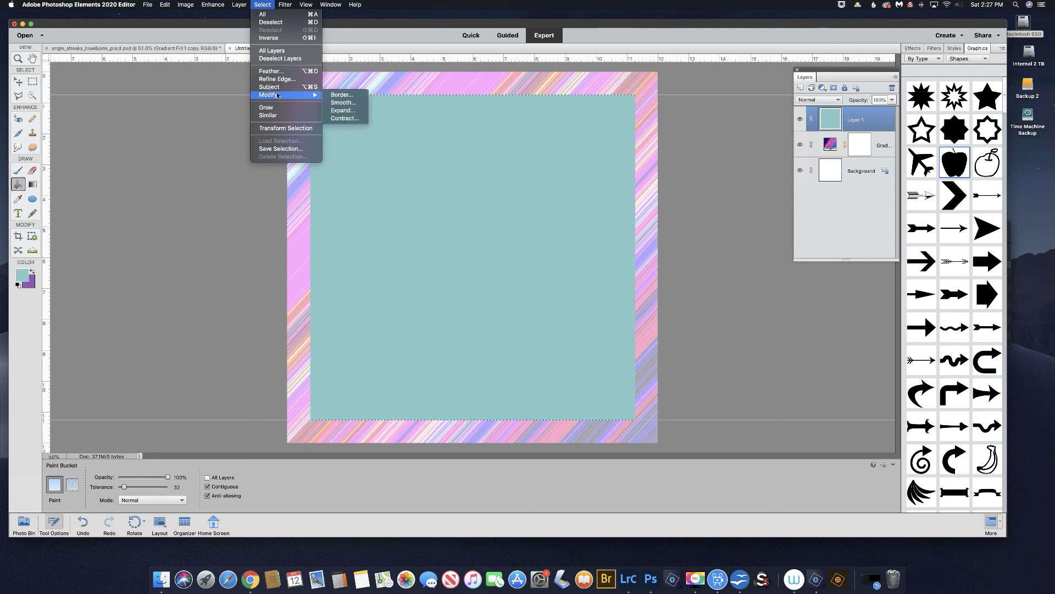
left_click(343, 119)
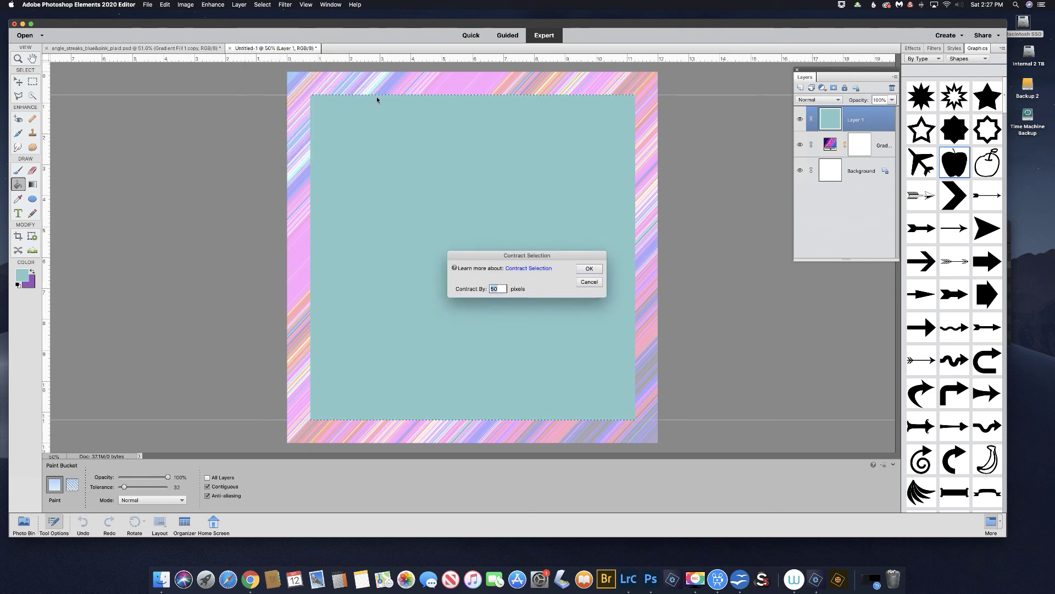
left_click(592, 270)
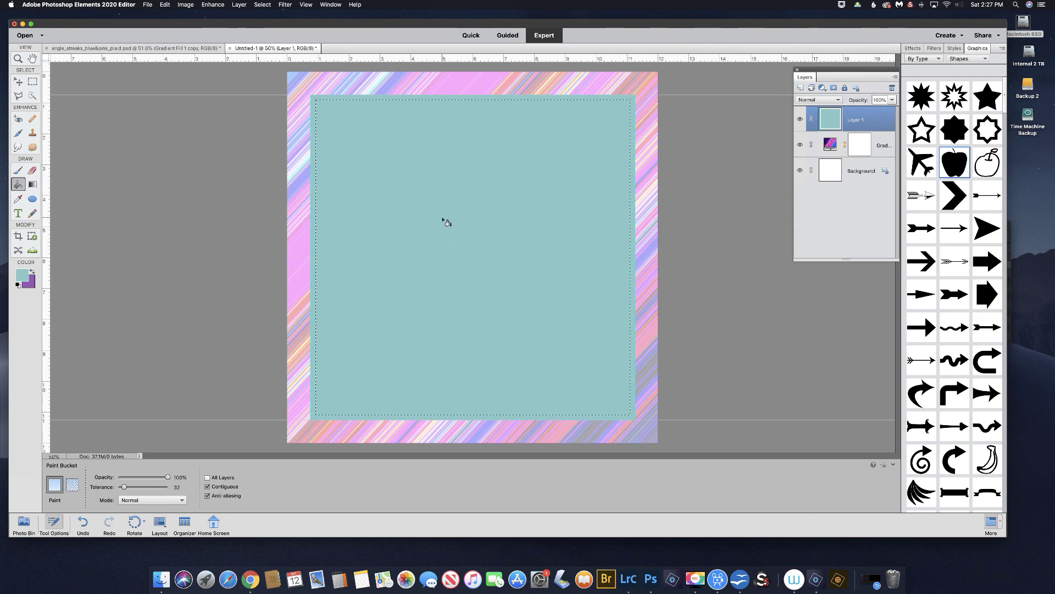
key("Delete")
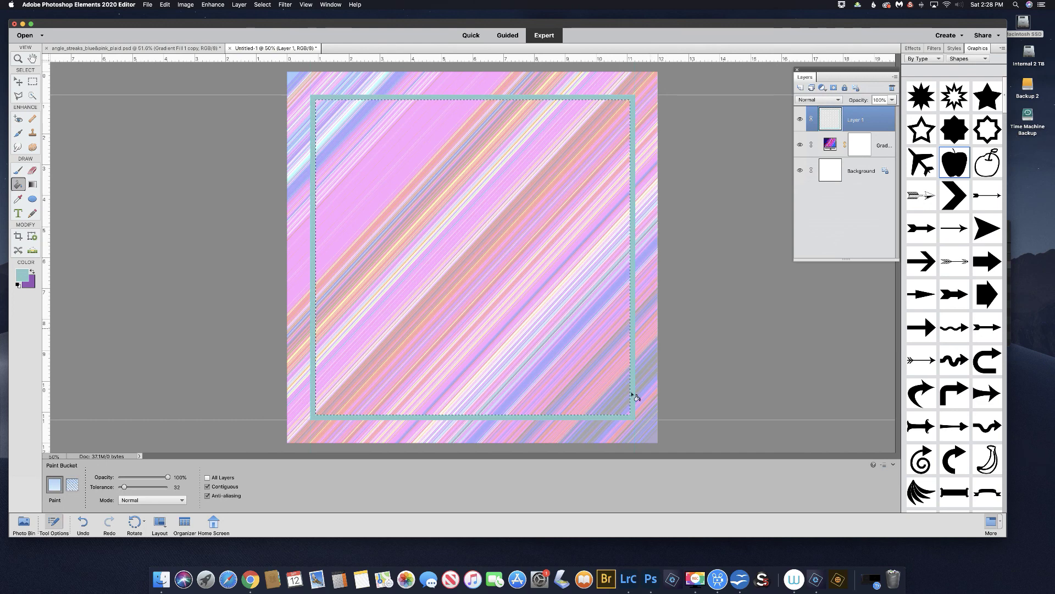
Deselect and restore the selection, then hide the Gradient Fill and Background layers.
key("super+d")
key("super+z")
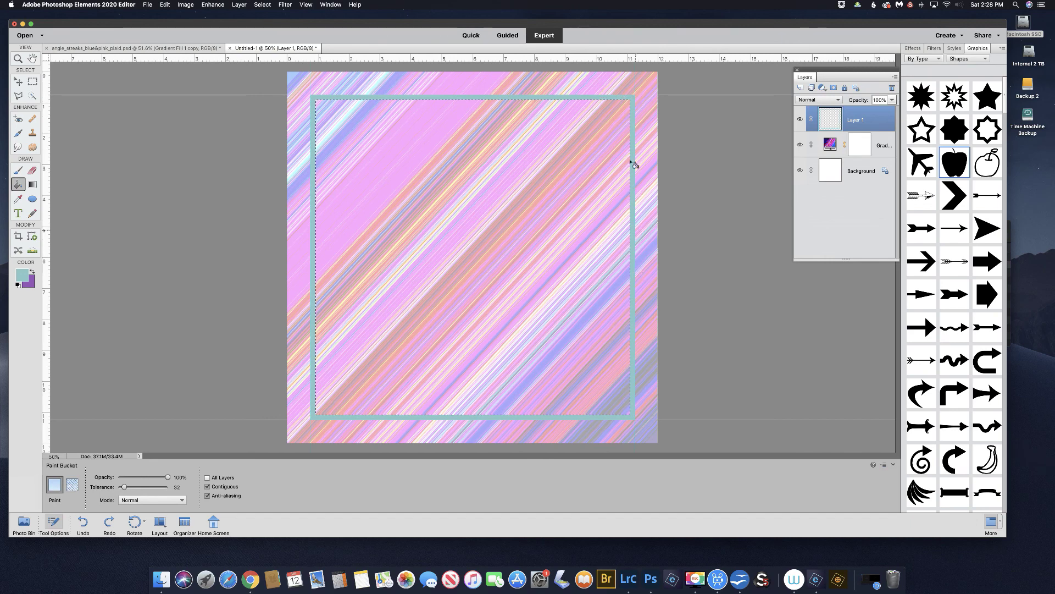
left_click(800, 144)
left_click(799, 170)
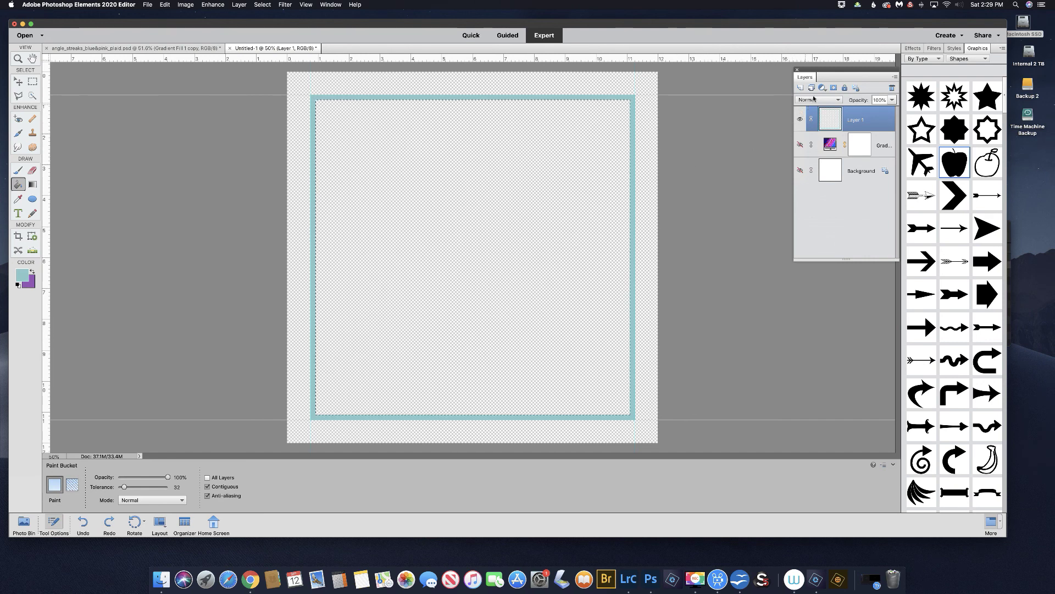
Load the frame as a selection, show Background, and add a Blue, Red, Yellow gradient fill layer.
left_click(831, 122, "super")
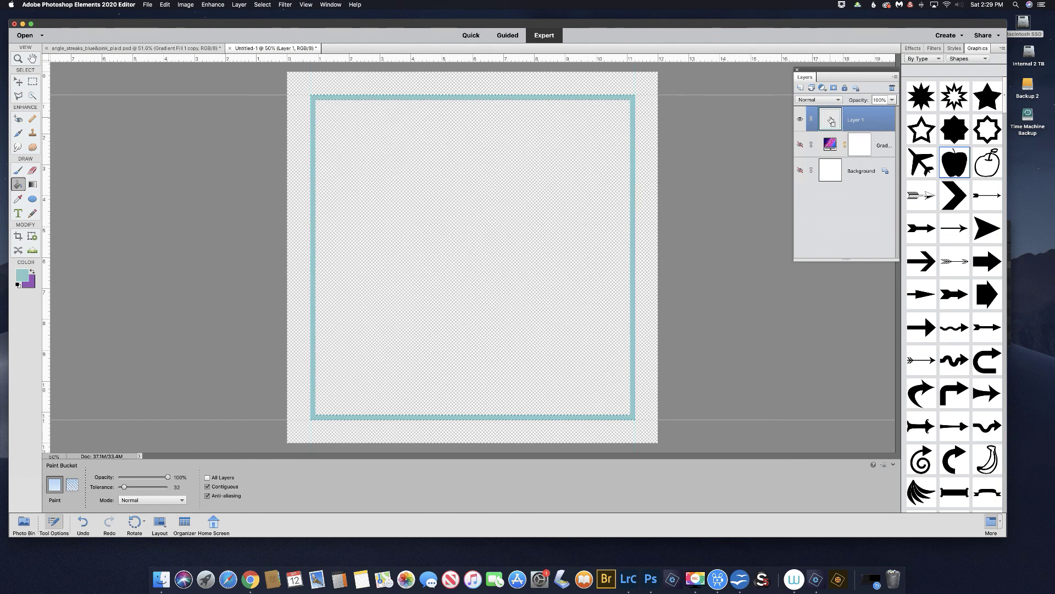
left_click(799, 171)
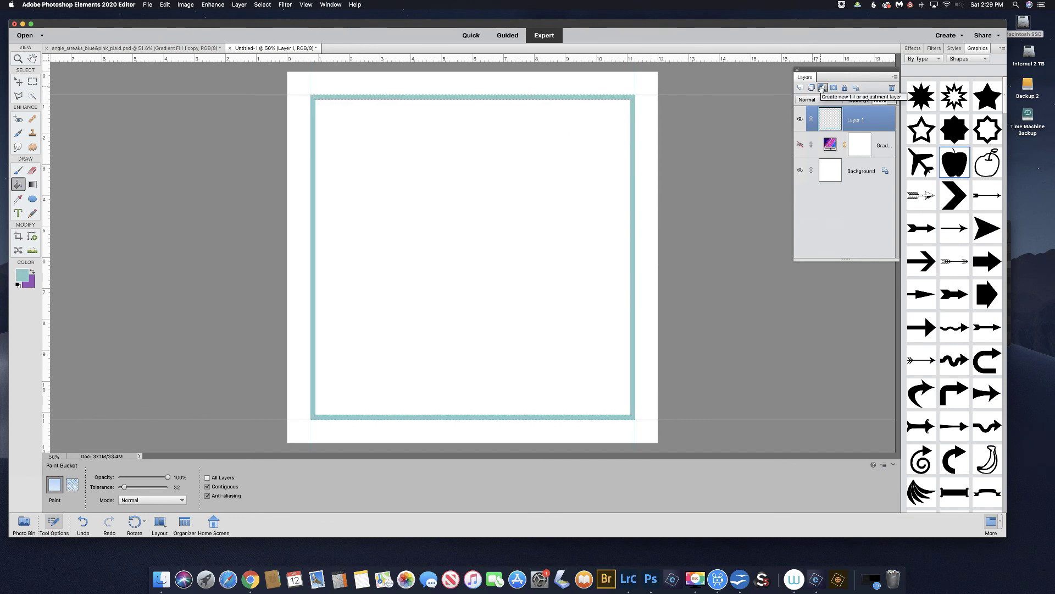
left_click(821, 87)
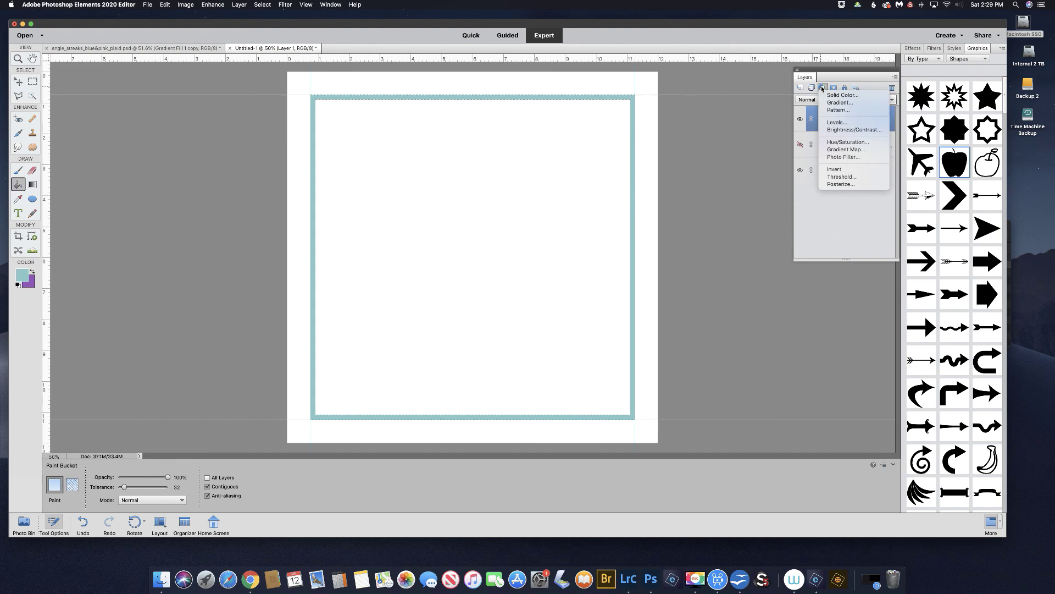
left_click(845, 103)
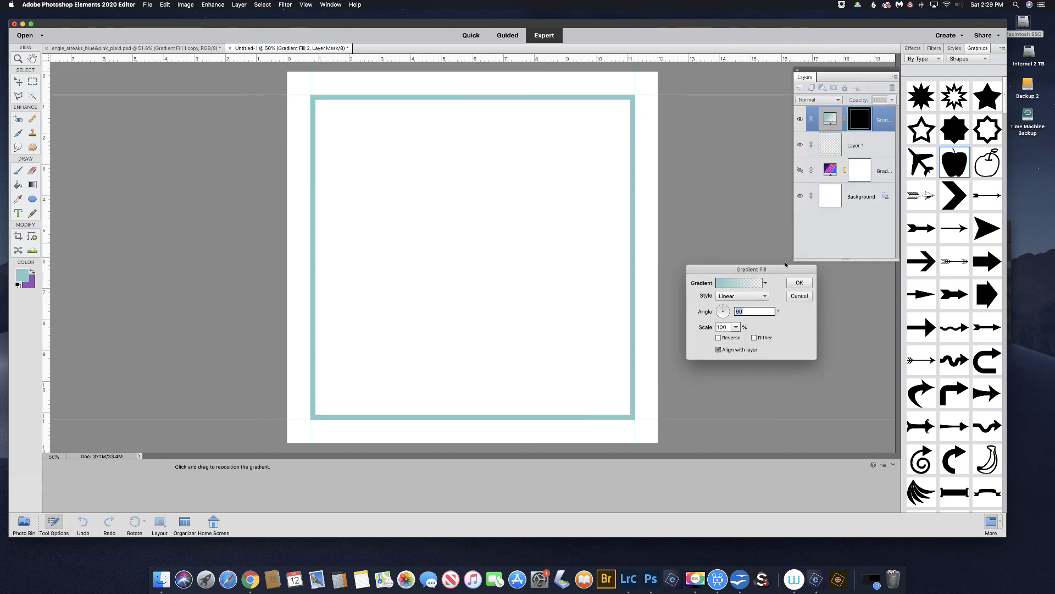
left_click(732, 283)
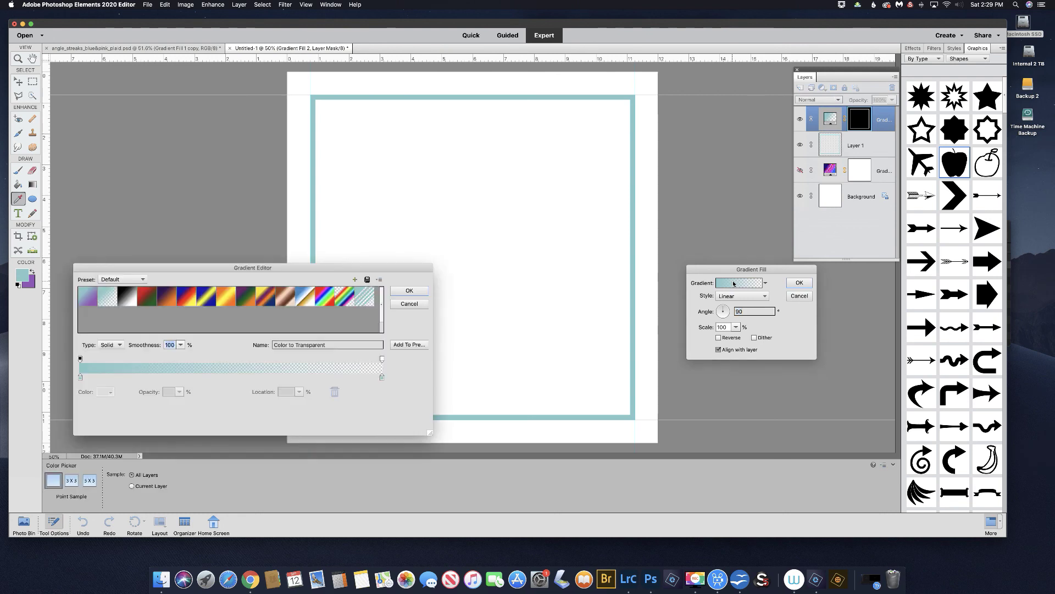
left_click(185, 300)
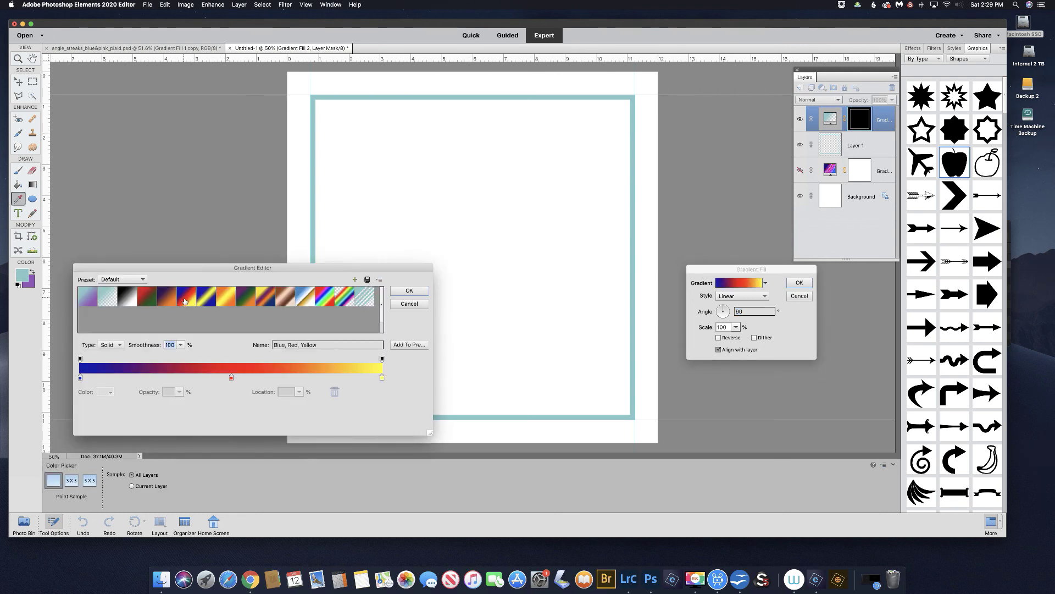
left_click(416, 290)
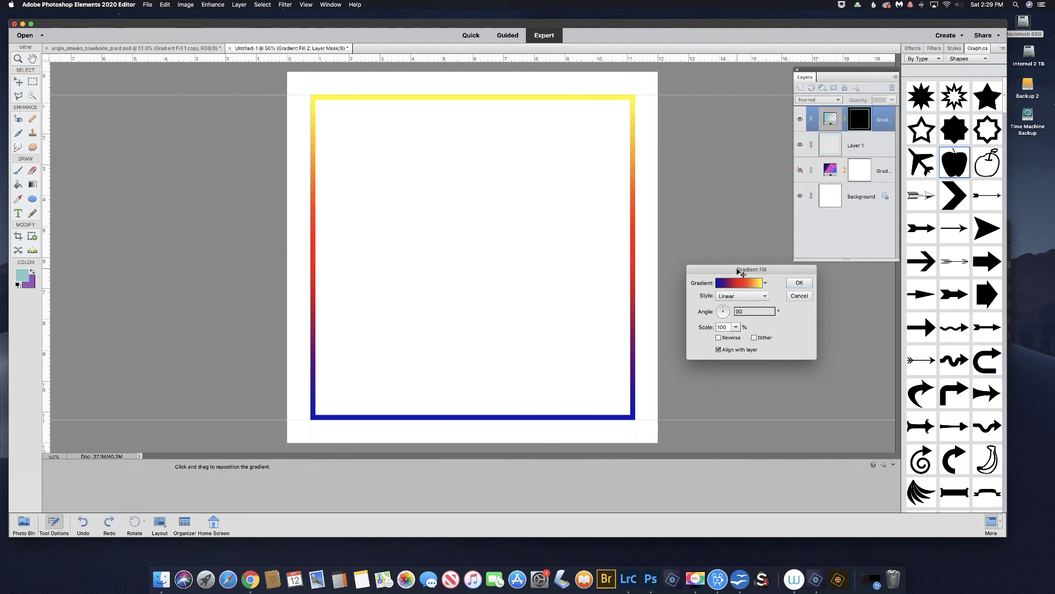
left_click(801, 283)
left_click(801, 283)
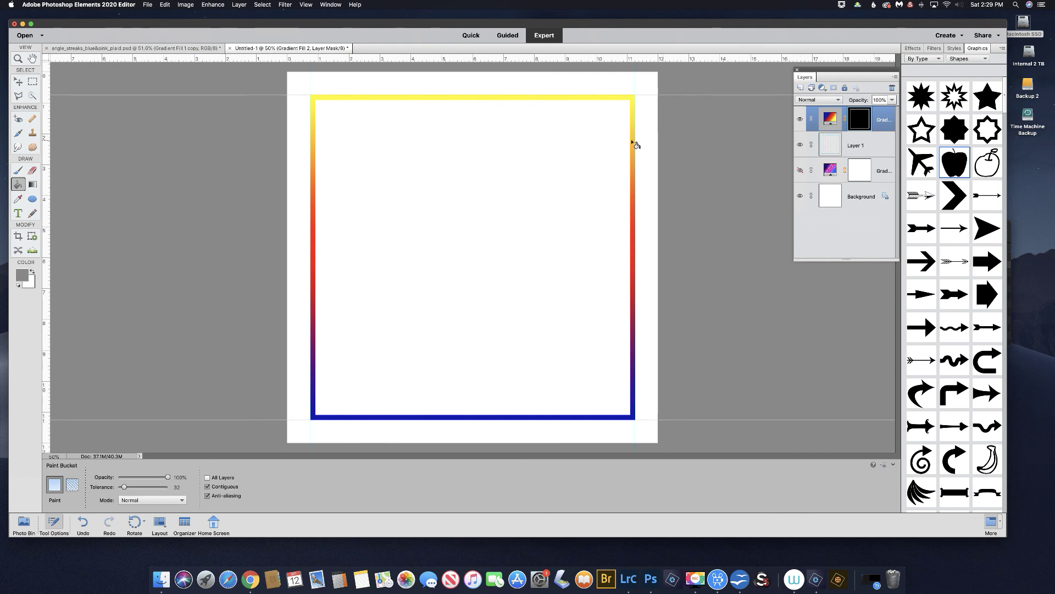
key("alt+bracketleft")
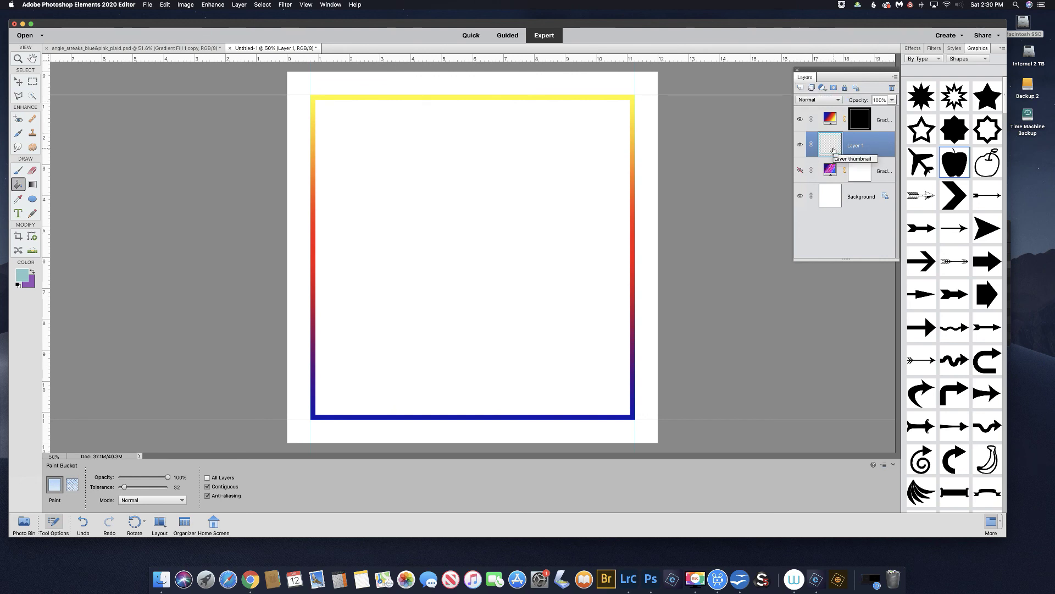
Duplicate the teal frame layer, move the copy to the top, and scale it to 95%.
key("super+j")
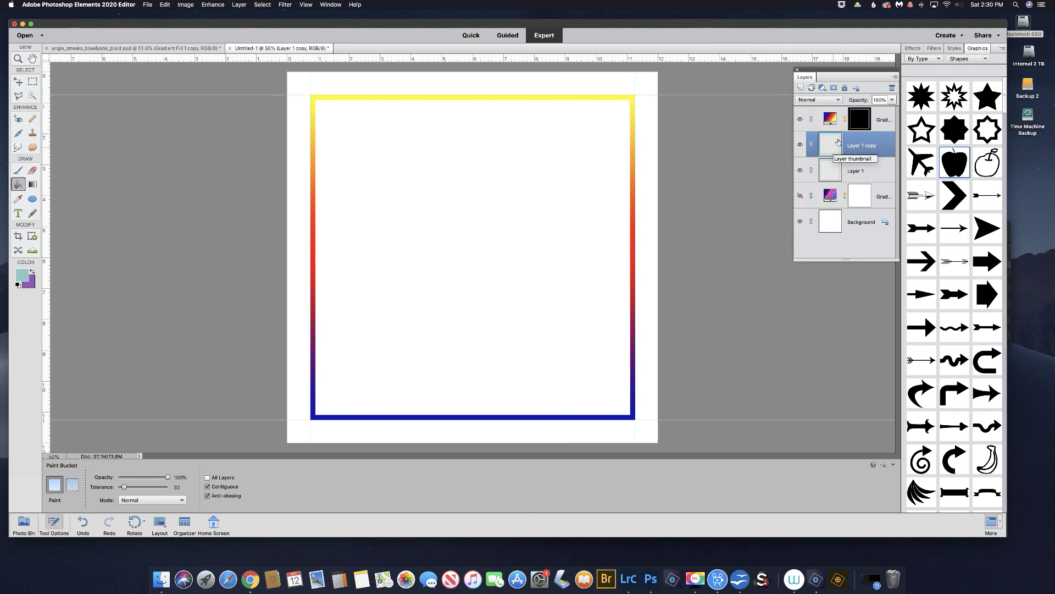
left_click_drag(830, 146, 835, 110)
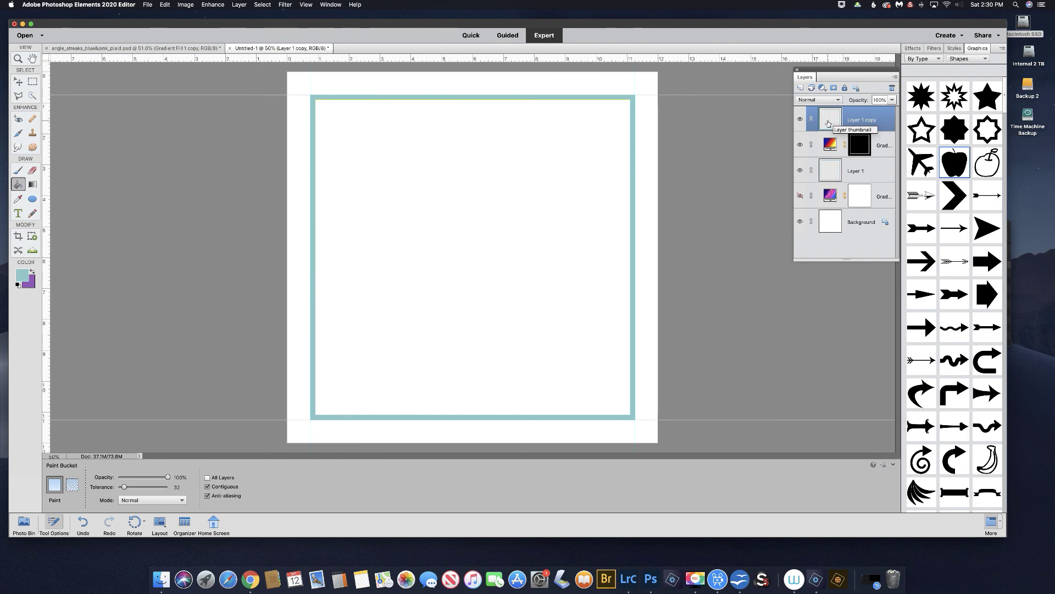
left_click(186, 5)
mouse_move(256, 55)
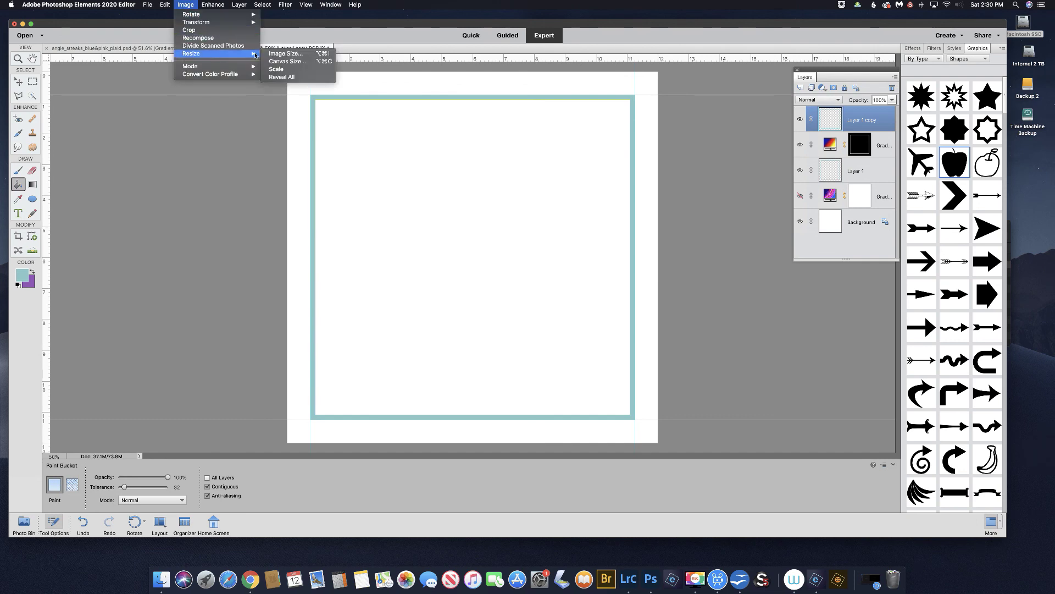
left_click(282, 71)
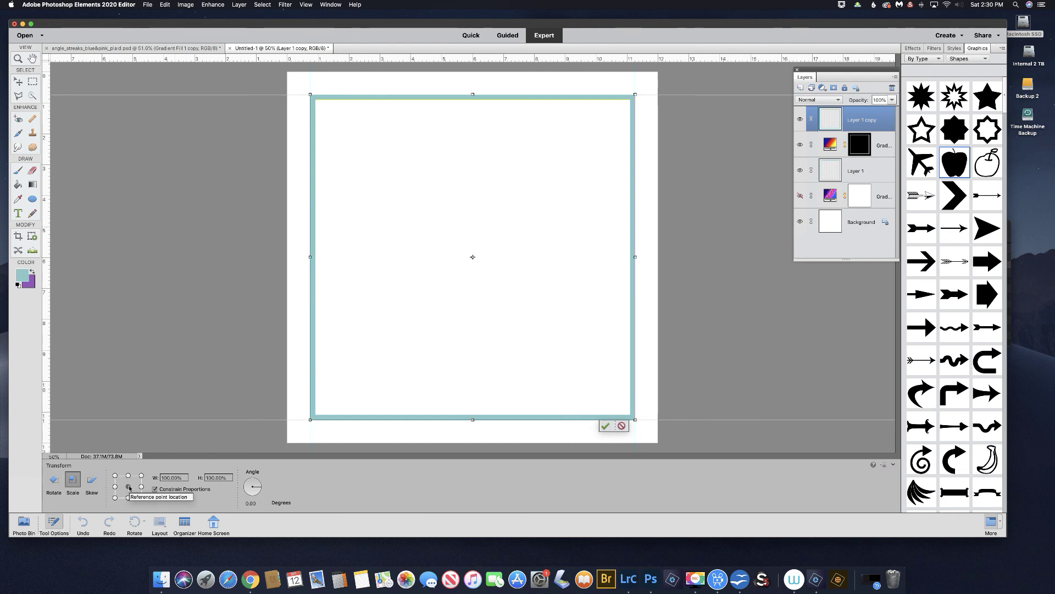
left_click(170, 477)
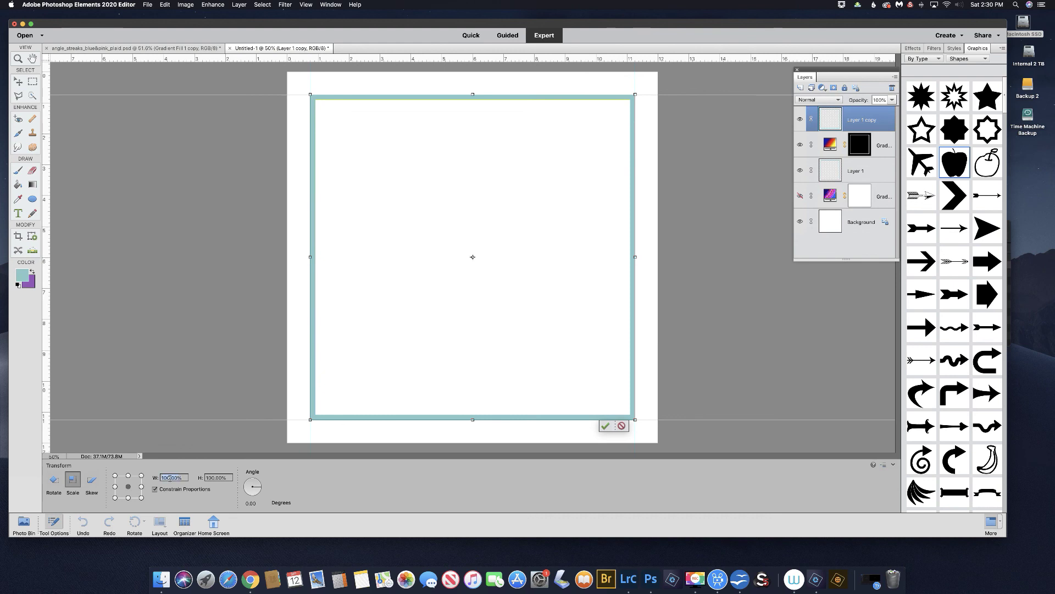
type("95")
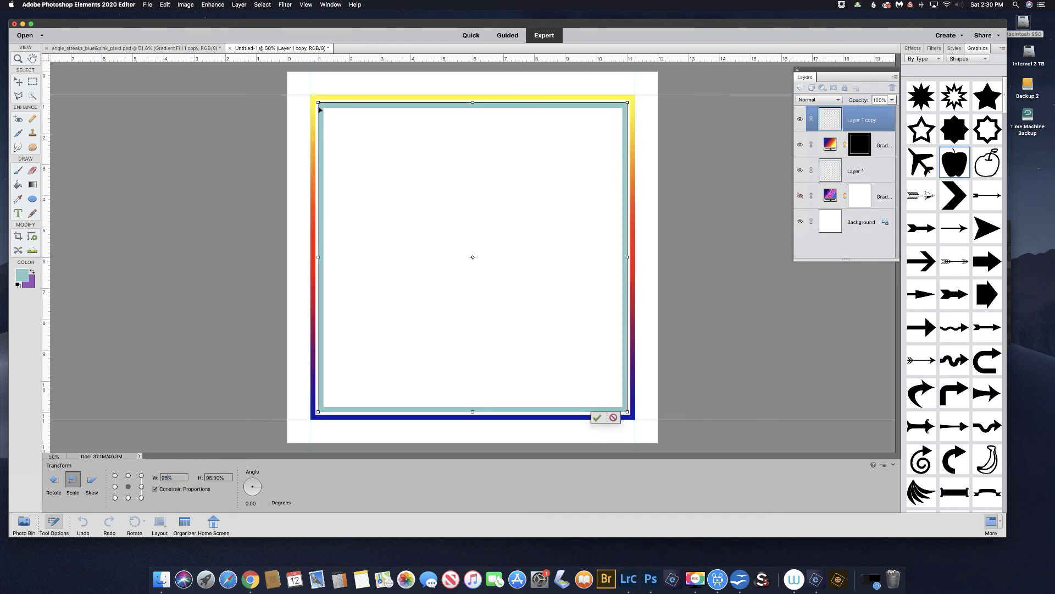
left_click(598, 417)
key("k")
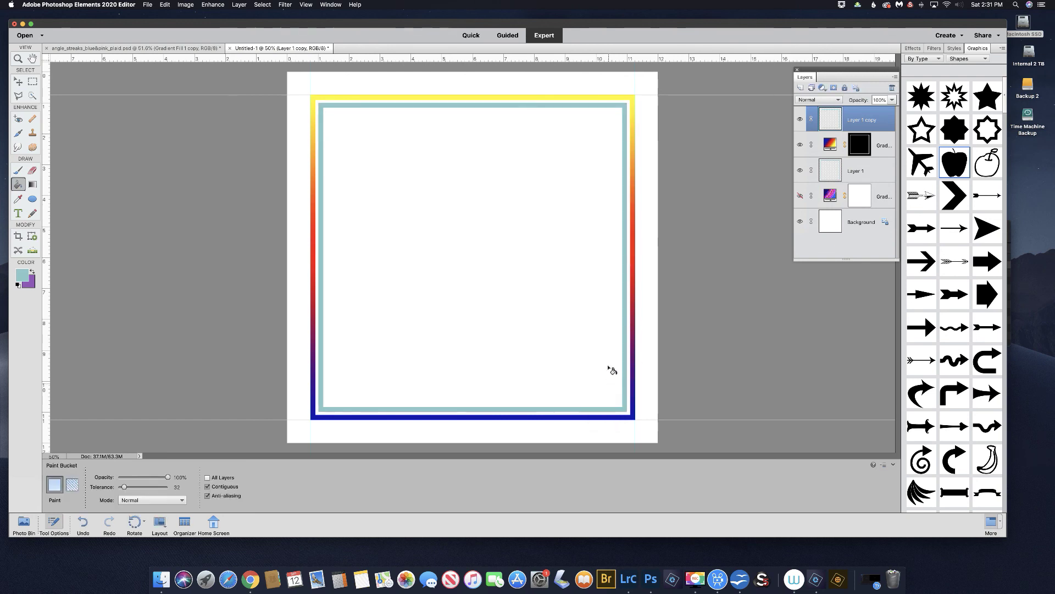
Add a reversed Blue, Red, Yellow gradient fill layer and clip it to the frame copy.
left_click(823, 88)
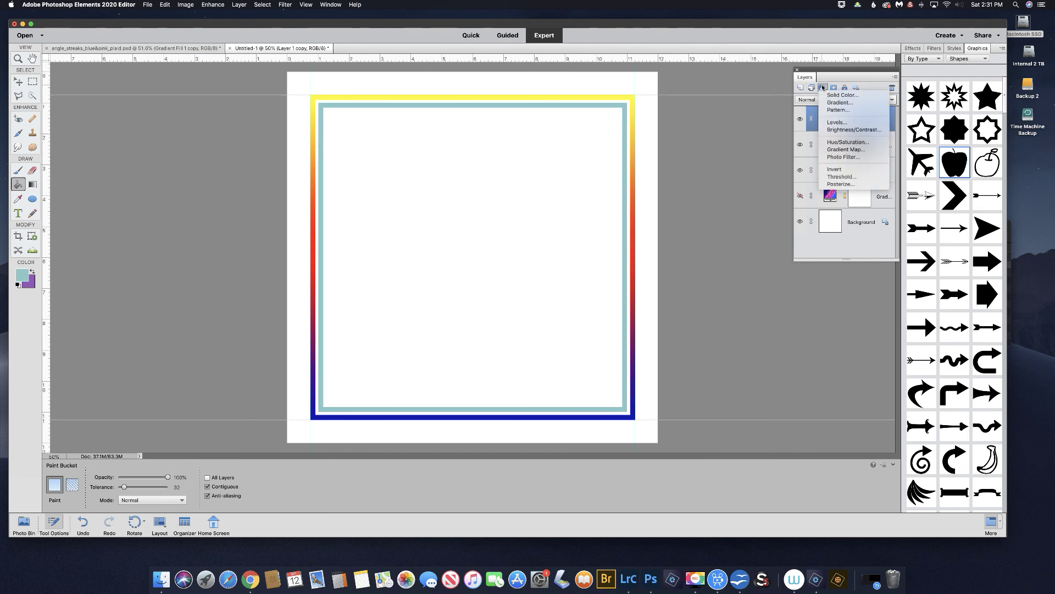
left_click(837, 103)
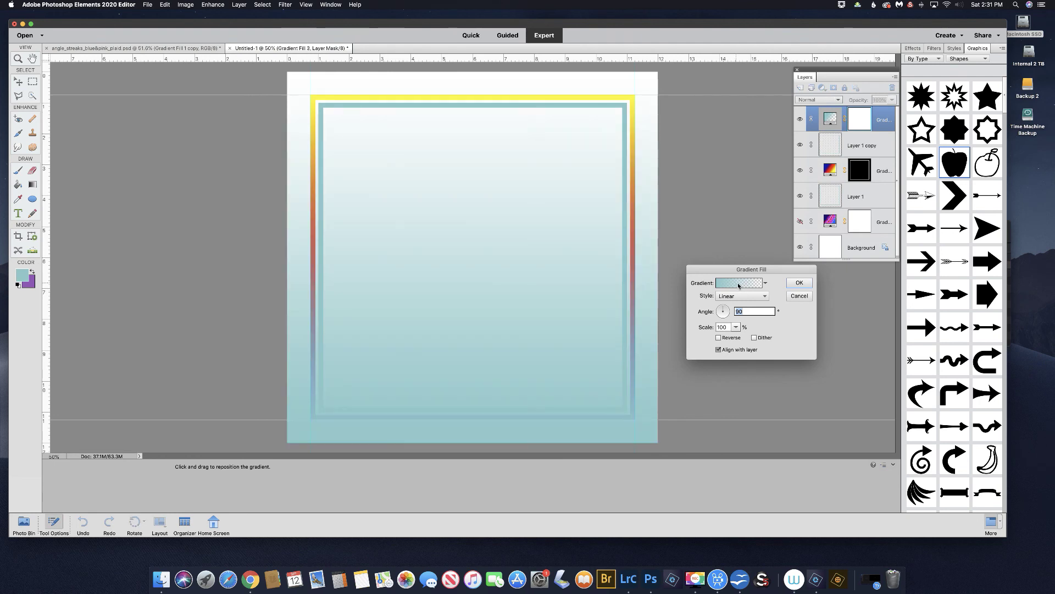
left_click(740, 285)
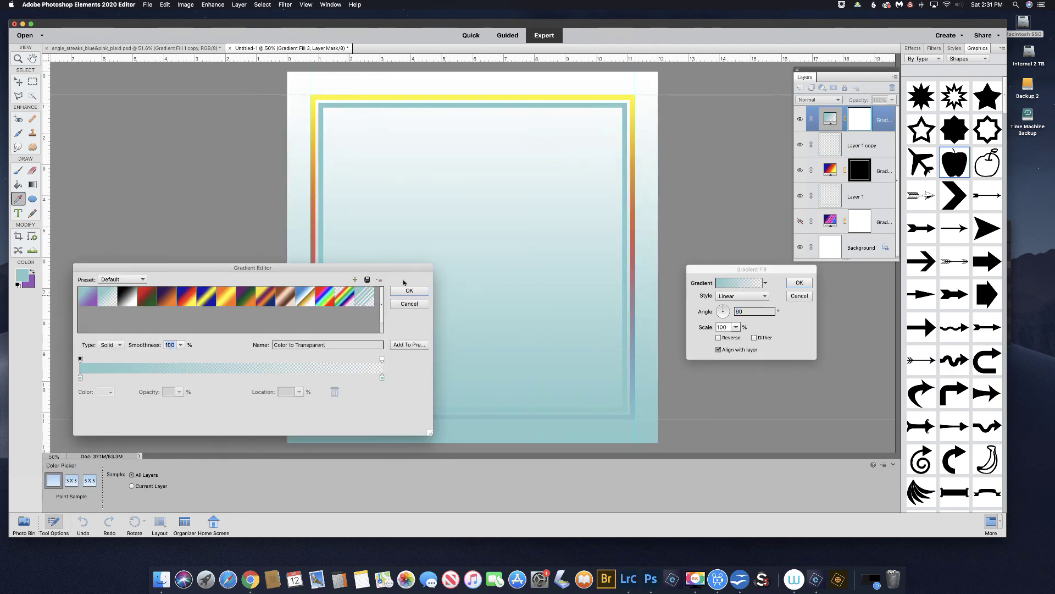
left_click(186, 299)
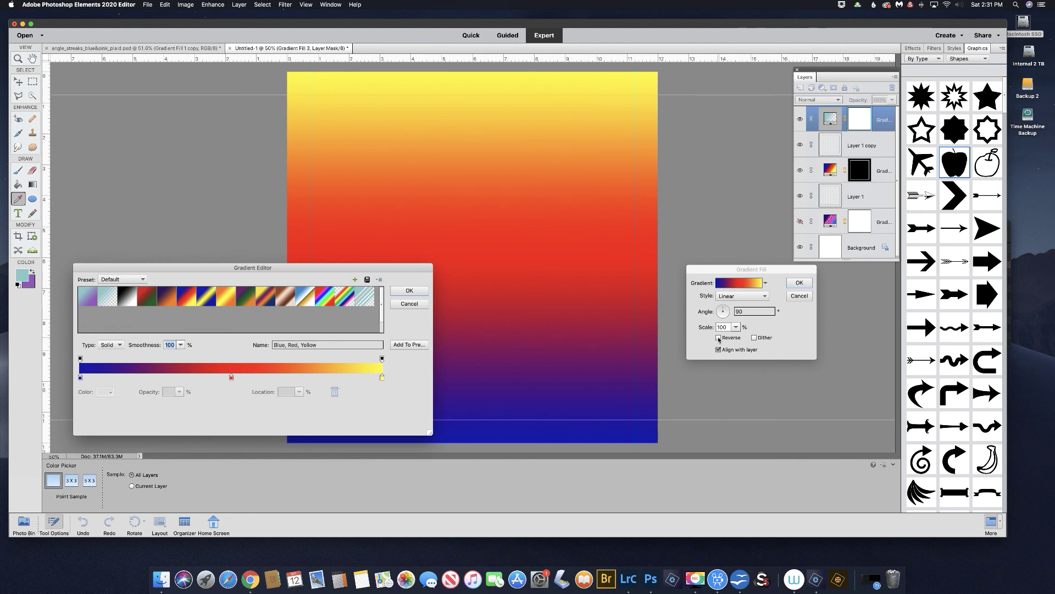
left_click(410, 290)
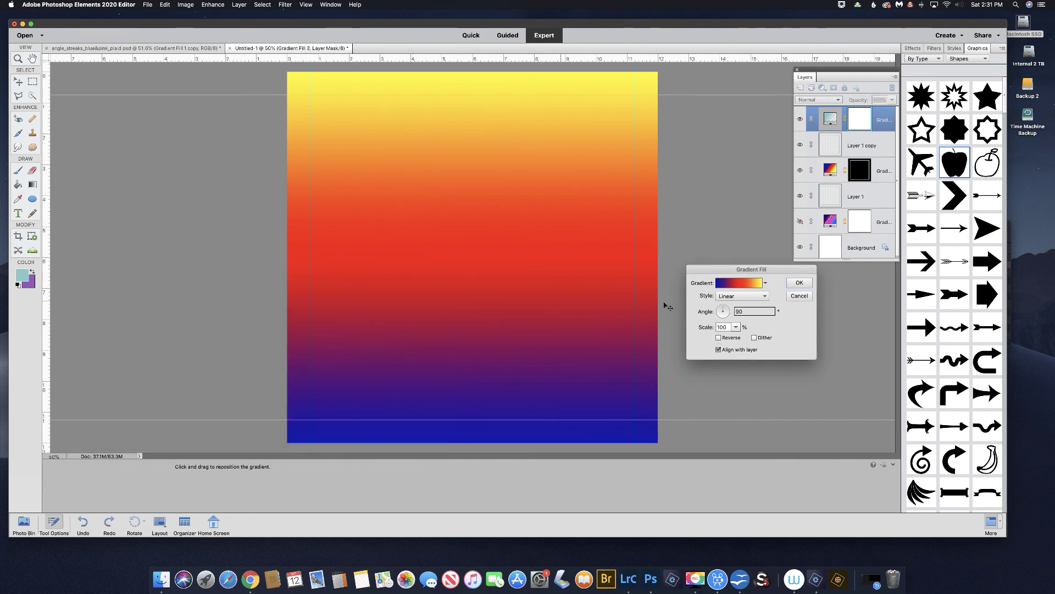
left_click(718, 337)
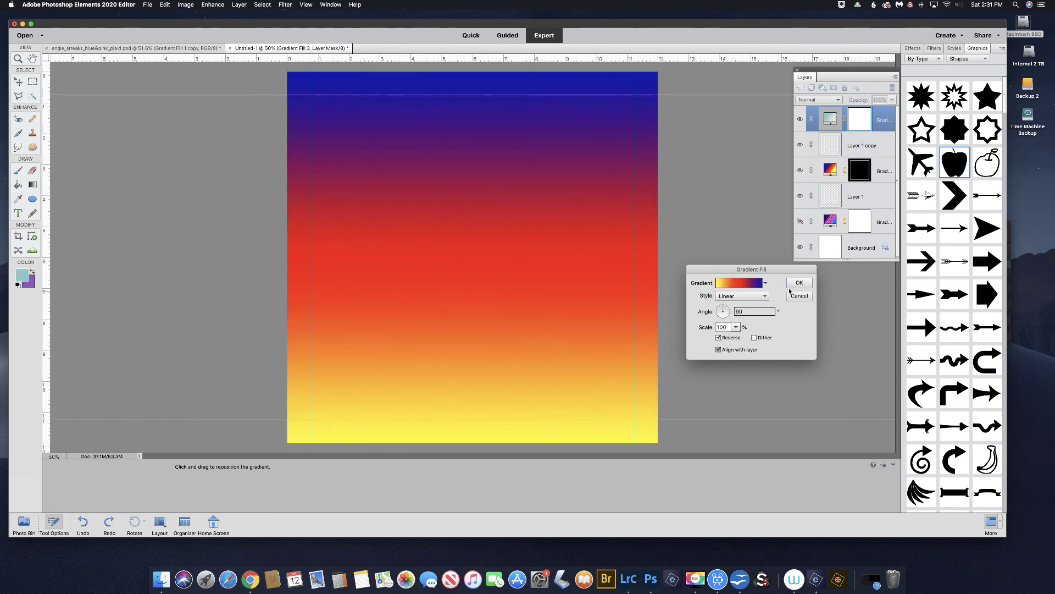
left_click(800, 285)
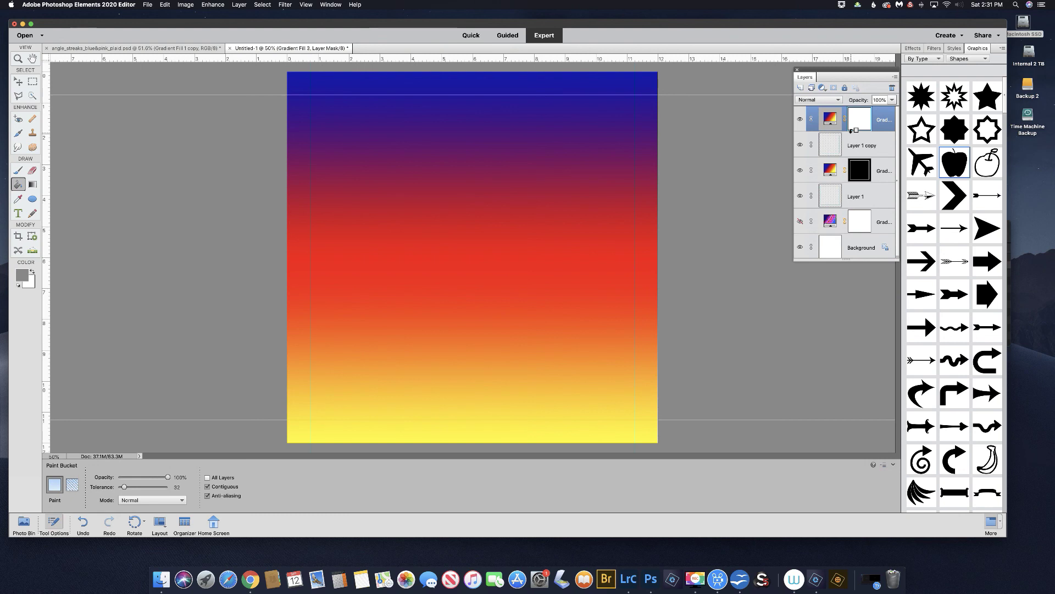
left_click(852, 131, "alt")
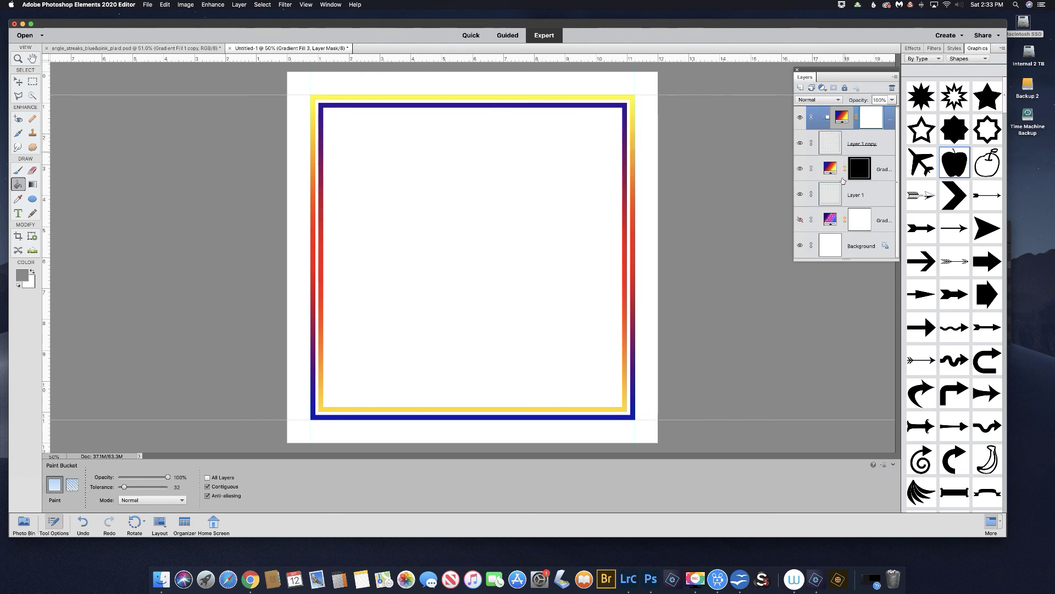
Show the pink streak background and place white TYPE lettering inside the top border.
left_click(800, 221)
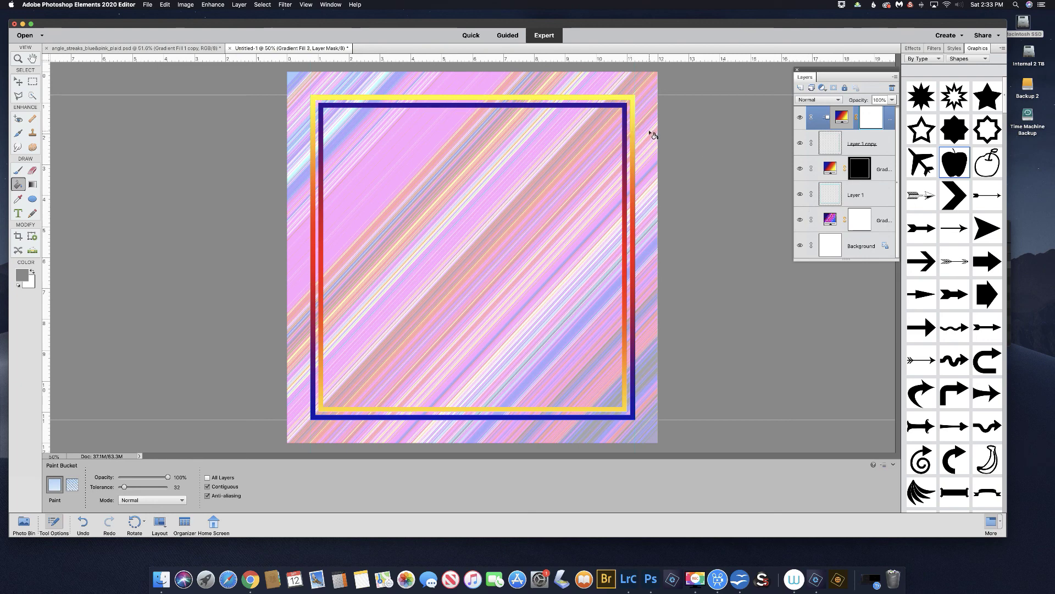
left_click(18, 213)
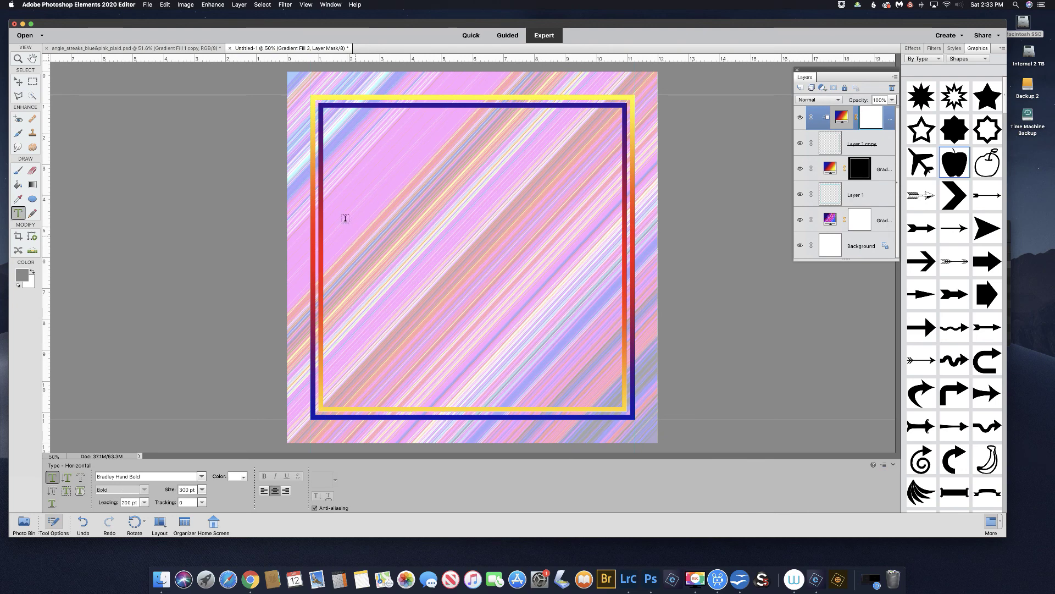
left_click(353, 202)
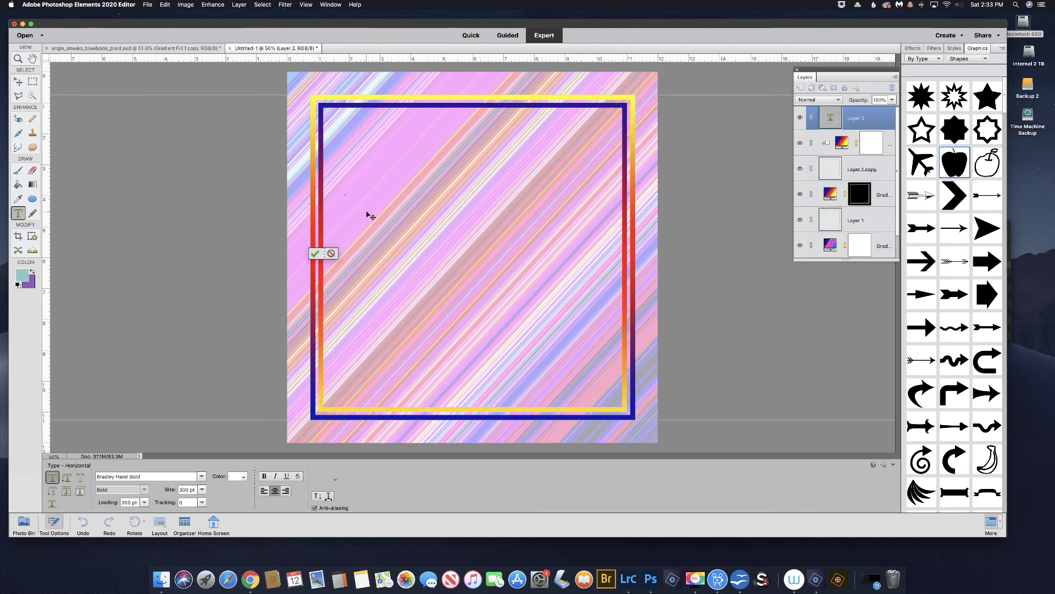
type("Y")
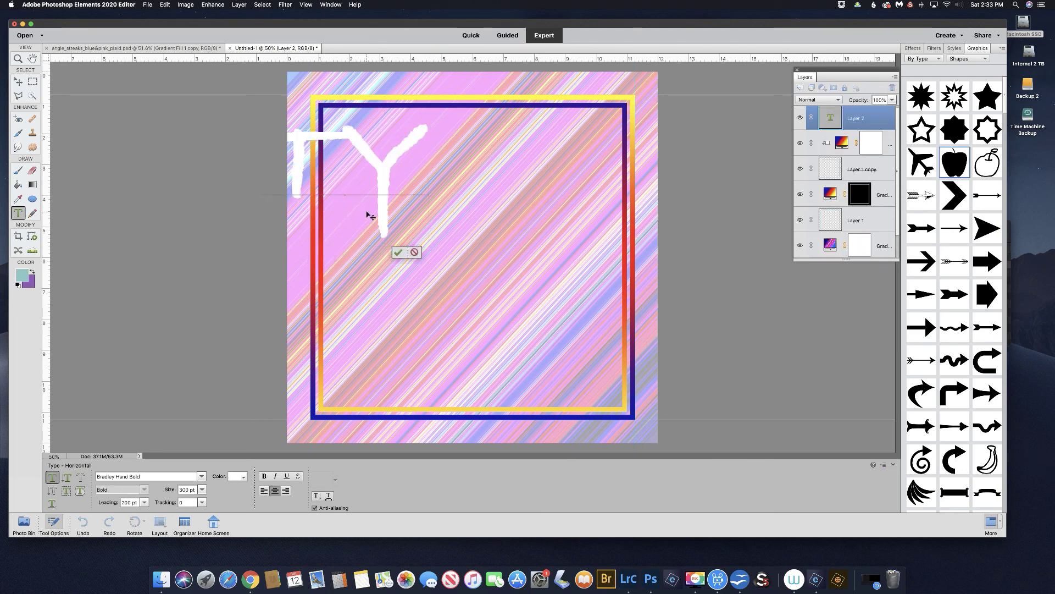
type("PE")
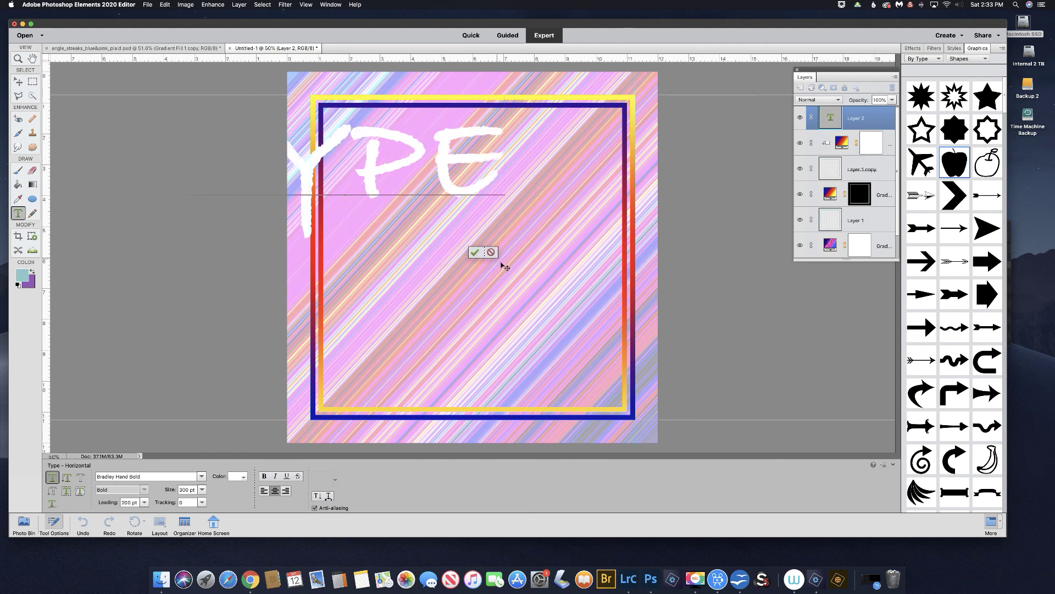
left_click(475, 253)
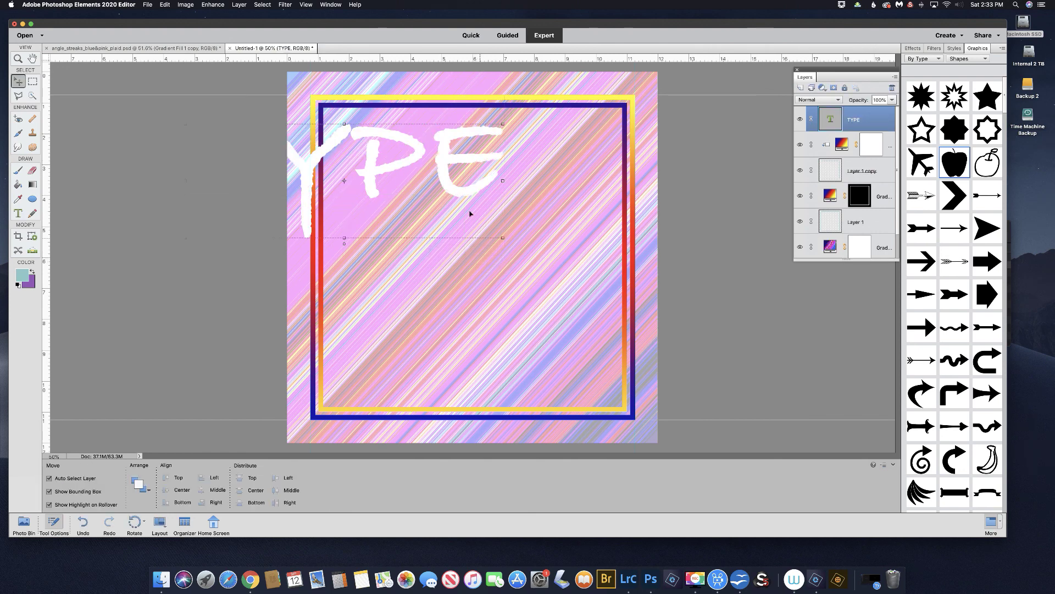
left_click_drag(399, 163, 499, 185)
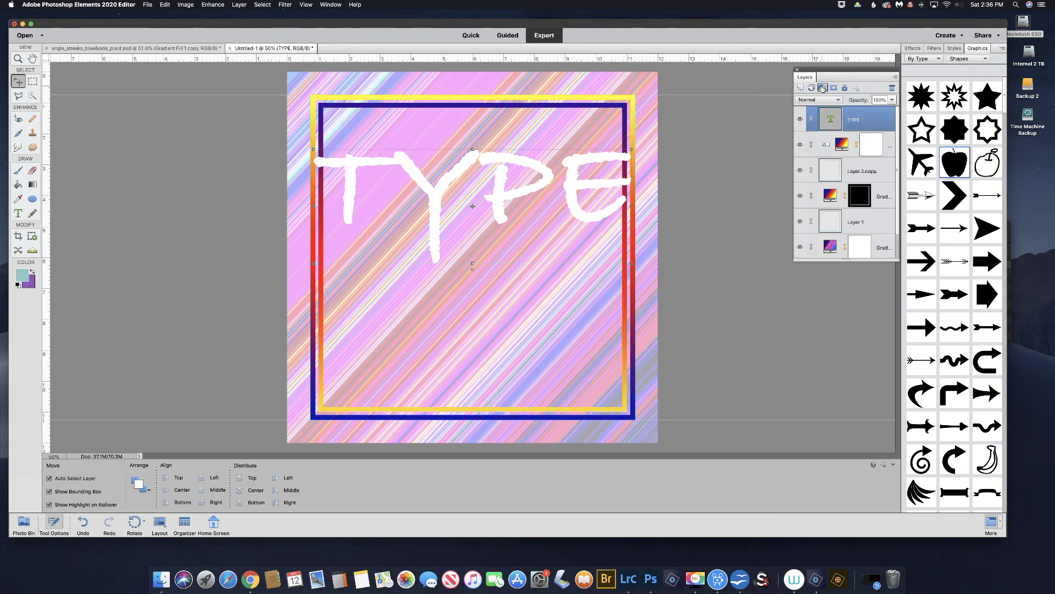
left_click(823, 88)
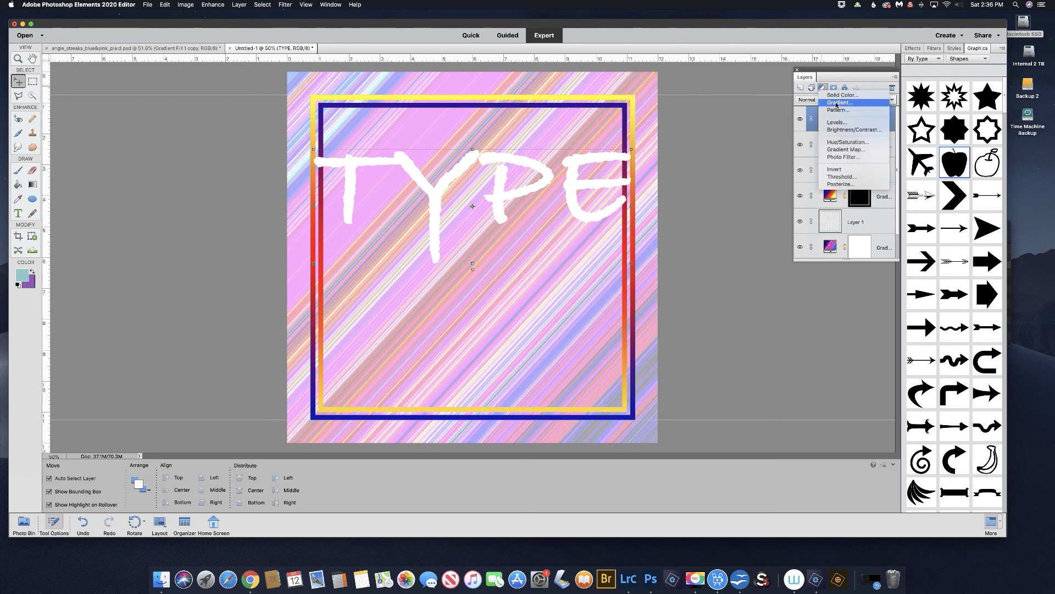
Add a Blue, Red, Yellow gradient fill layer clipped to the TYPE text.
left_click(837, 102)
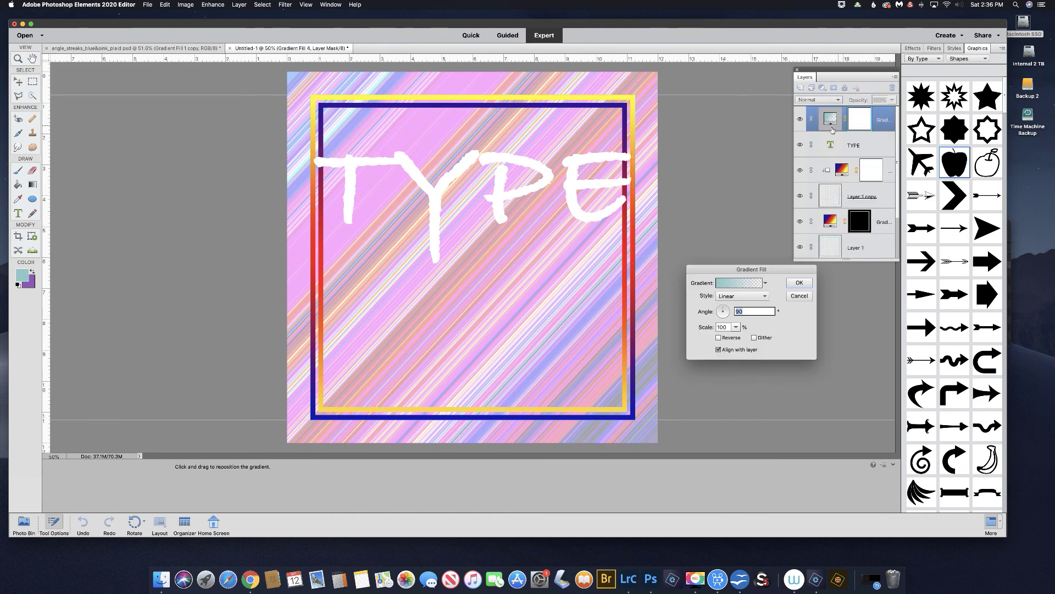
left_click(732, 283)
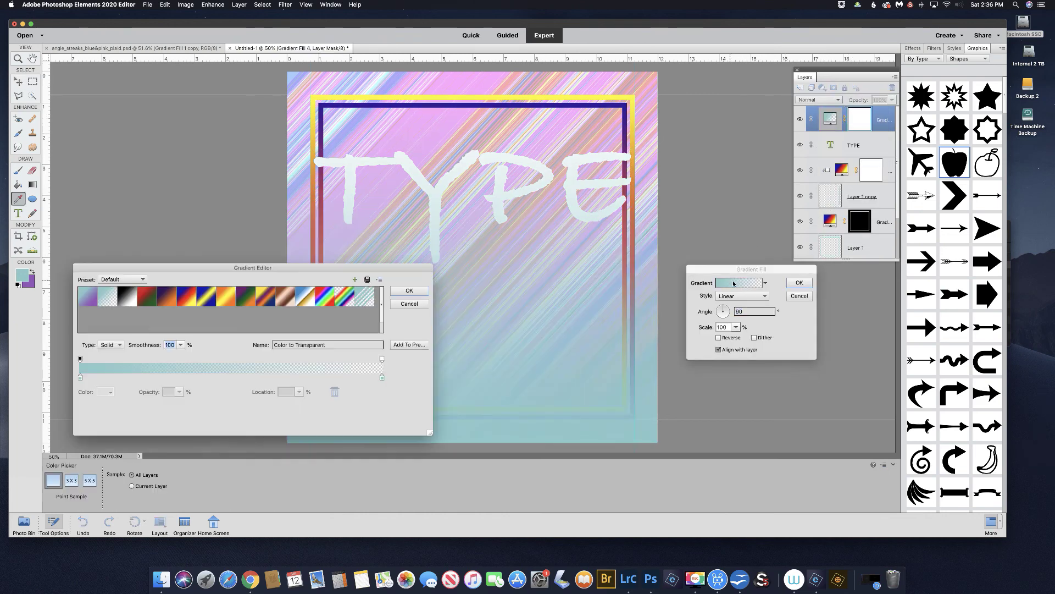
left_click(185, 297)
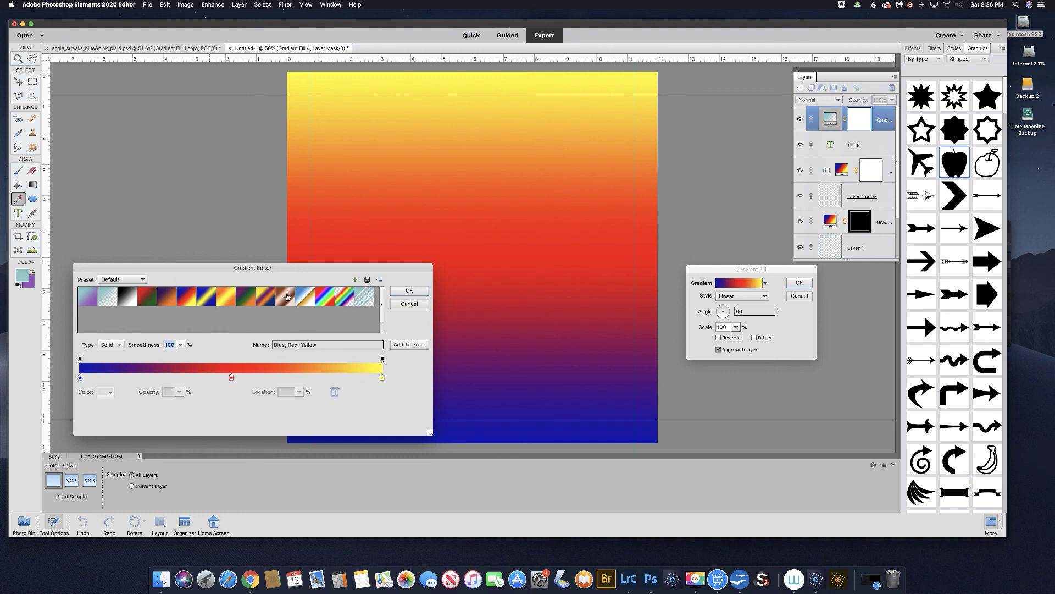
left_click(417, 292)
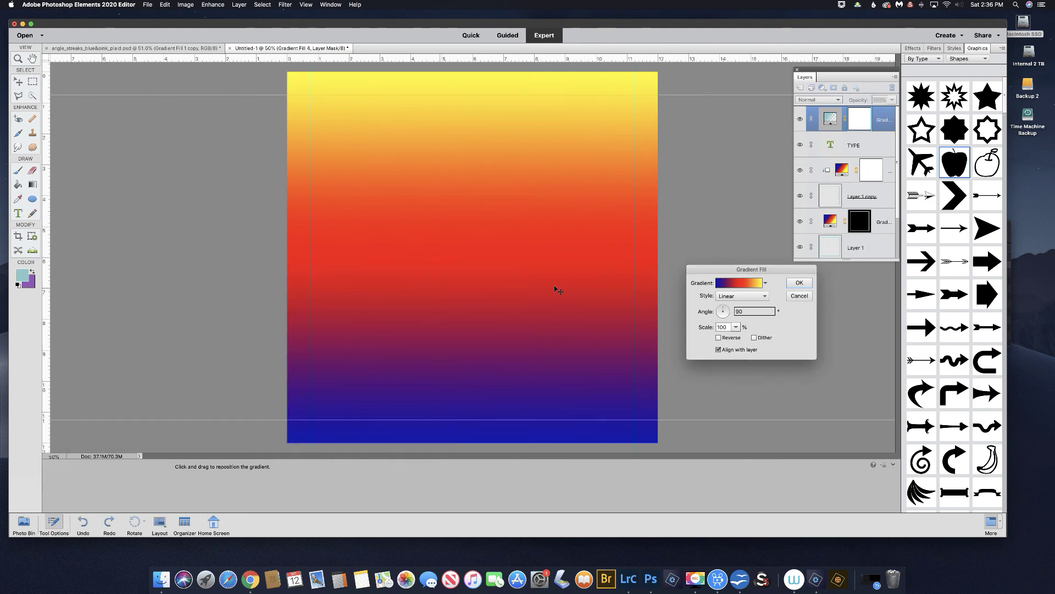
left_click(800, 282)
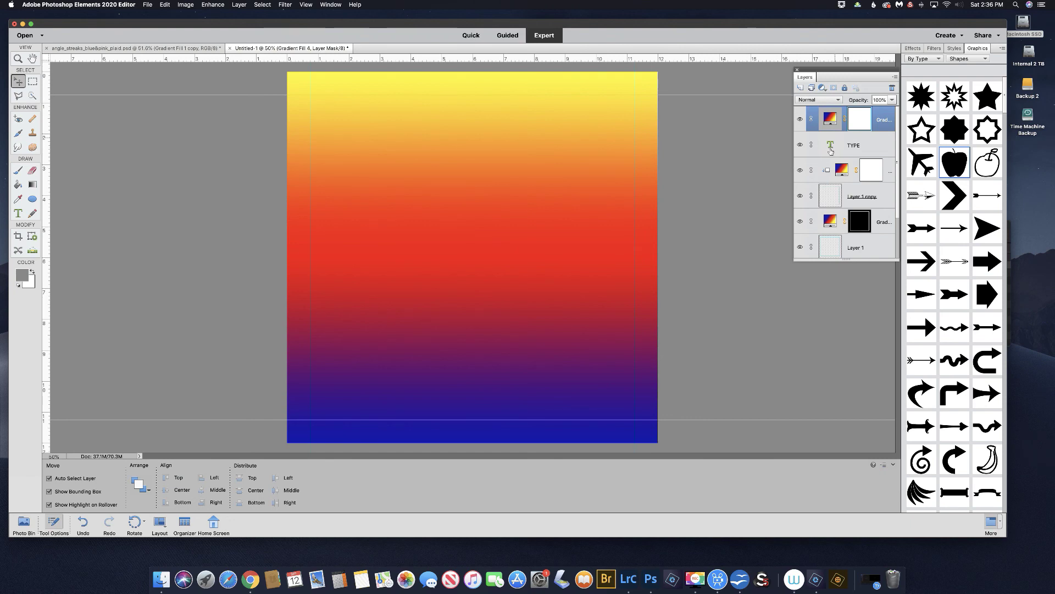
left_click_drag(852, 147, 846, 130)
left_click(847, 130, "alt")
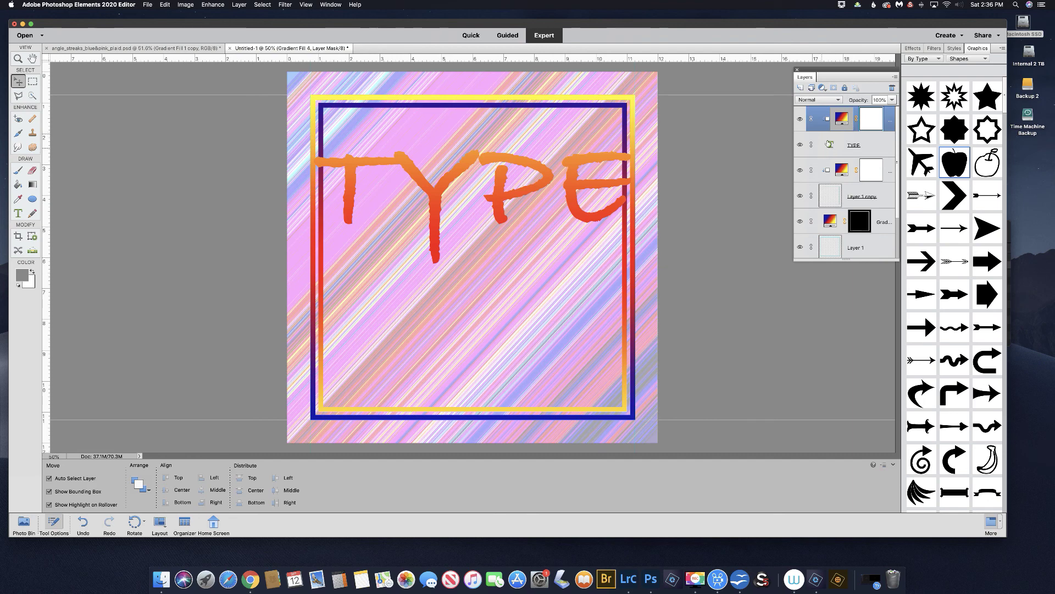
Set the text gradient to a 121.61° angle and 50% scale, with blue over P and E.
double_click(841, 118)
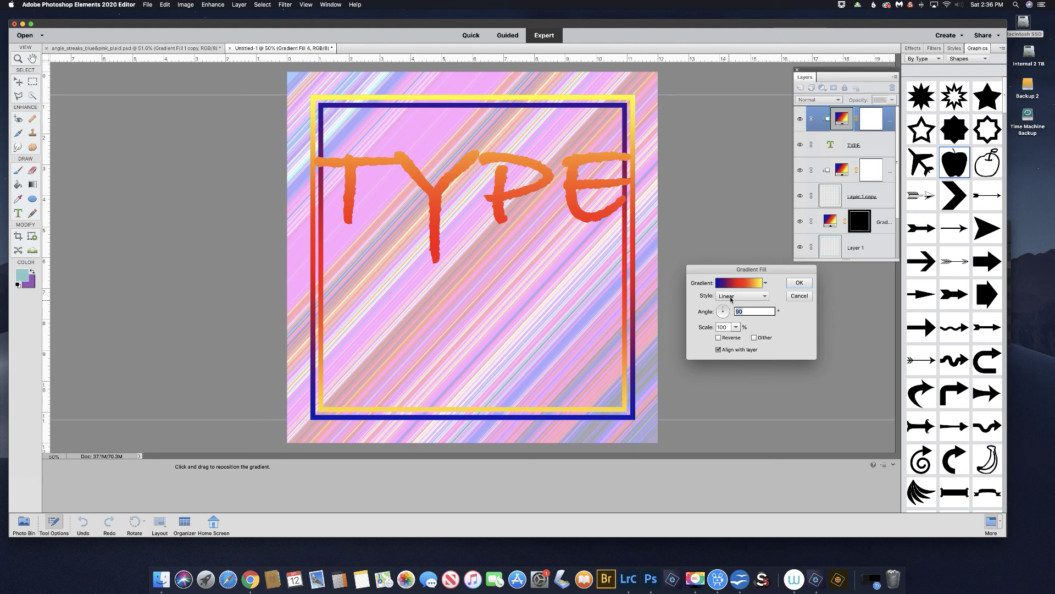
left_click_drag(724, 309, 725, 309)
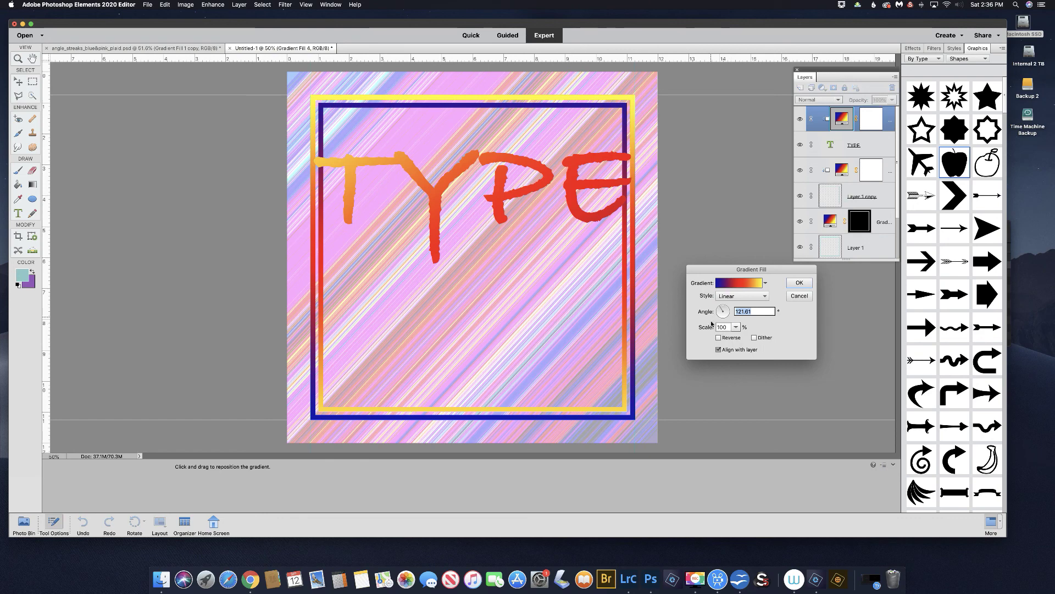
left_click_drag(710, 333, 680, 333)
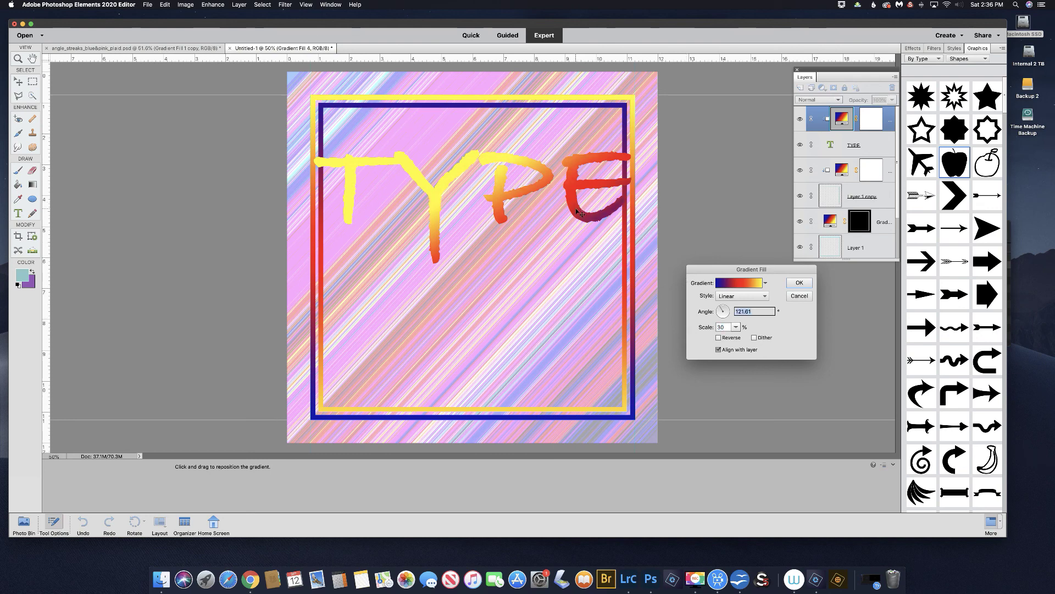
left_click_drag(564, 206, 499, 189)
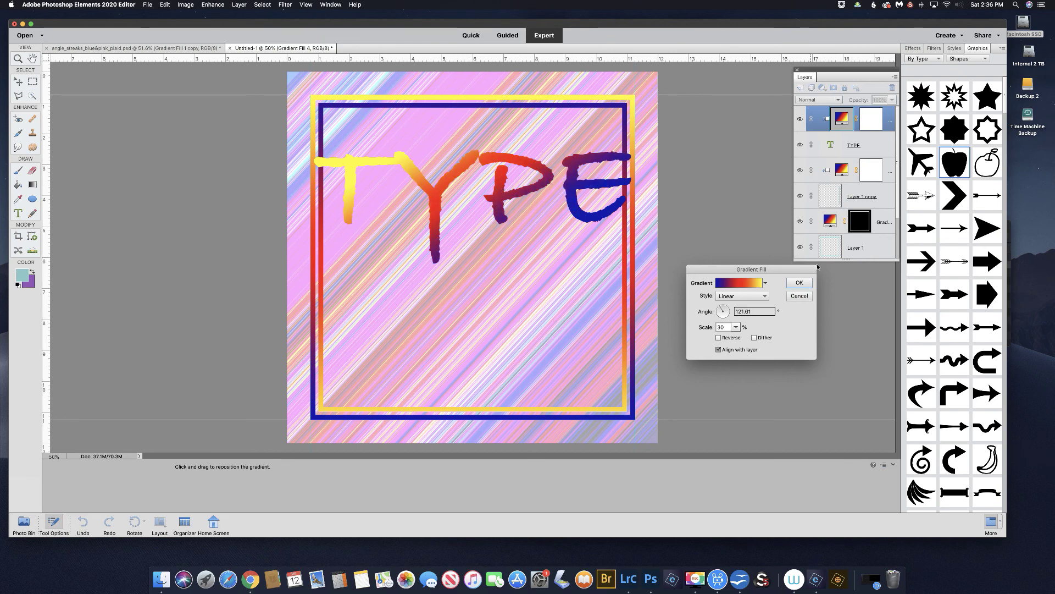
left_click(718, 337)
left_click(717, 337)
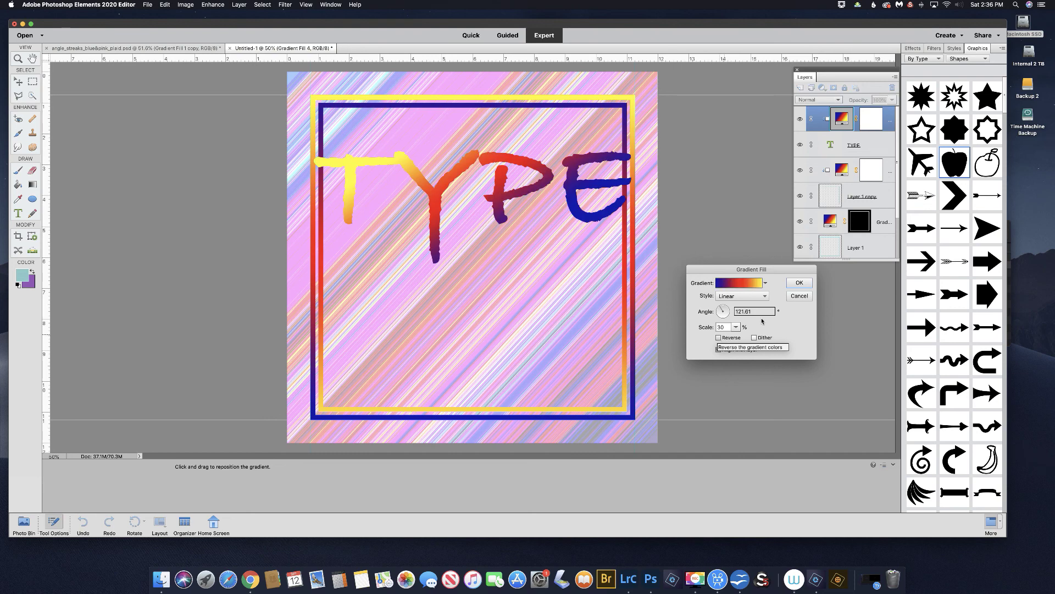
left_click(799, 283)
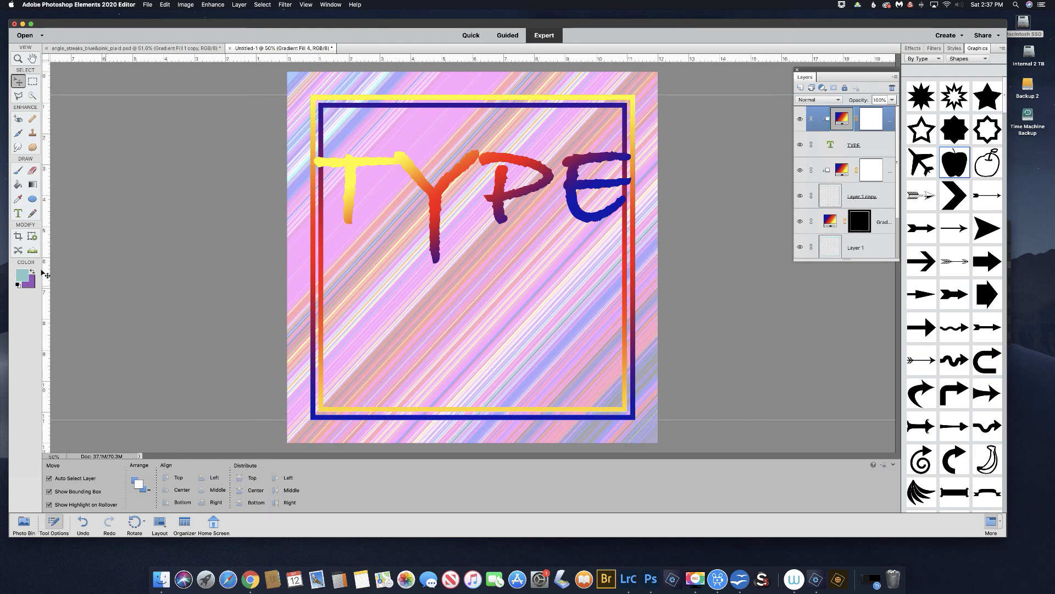
Replace the letters YPE with EXT so the gradient lettering reads TEXT.
left_click(18, 213)
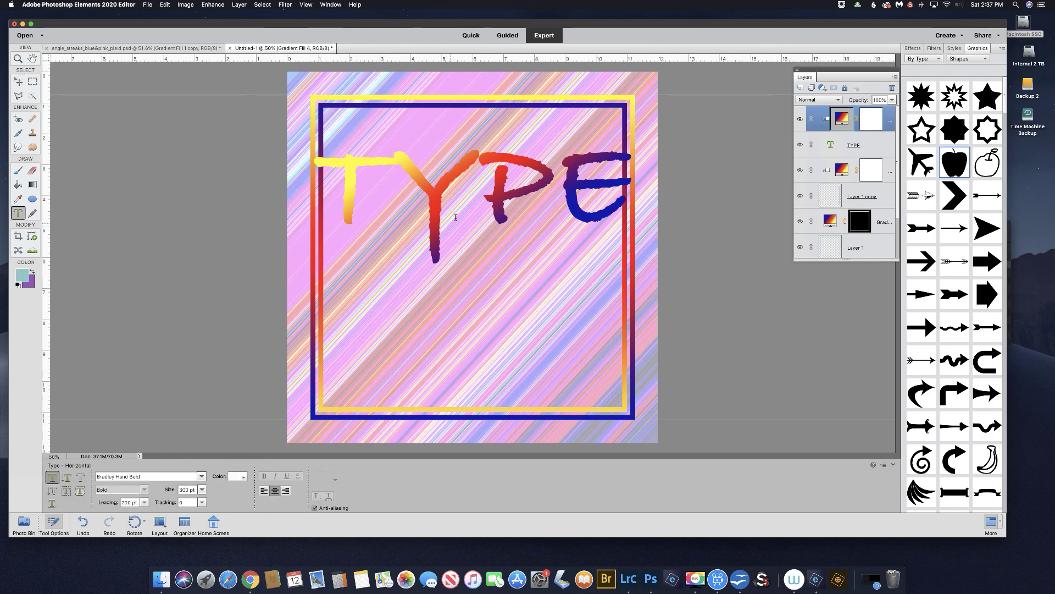
left_click_drag(631, 186, 423, 184)
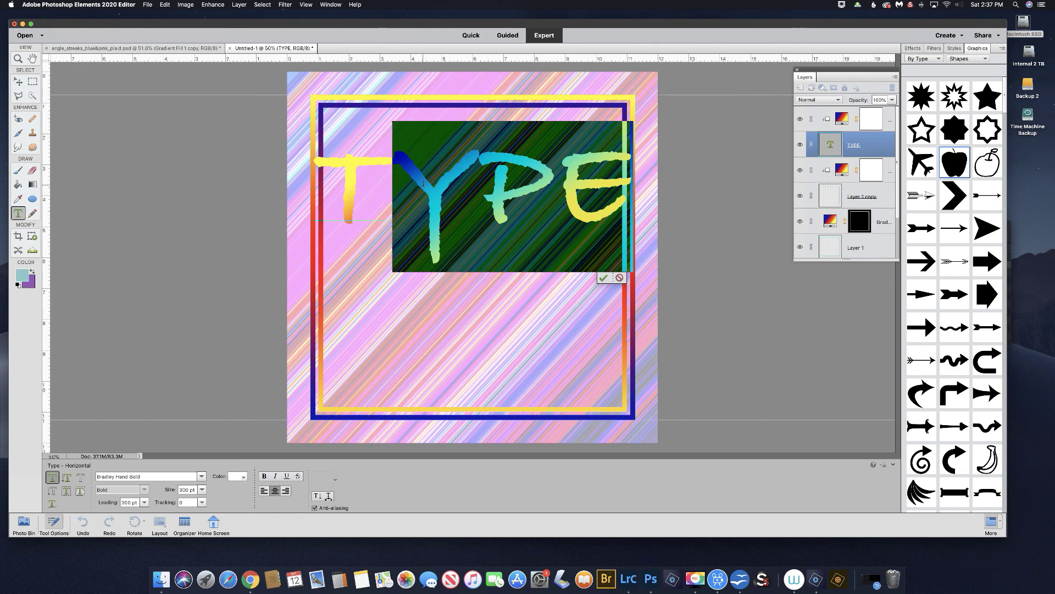
type("EXT")
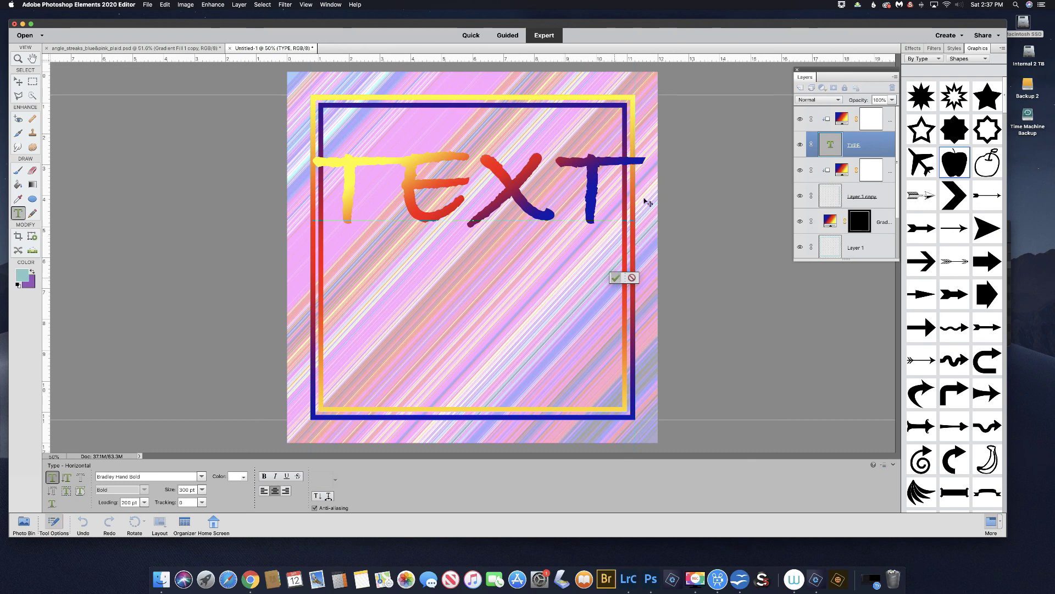
key("super+Return")
key("v")
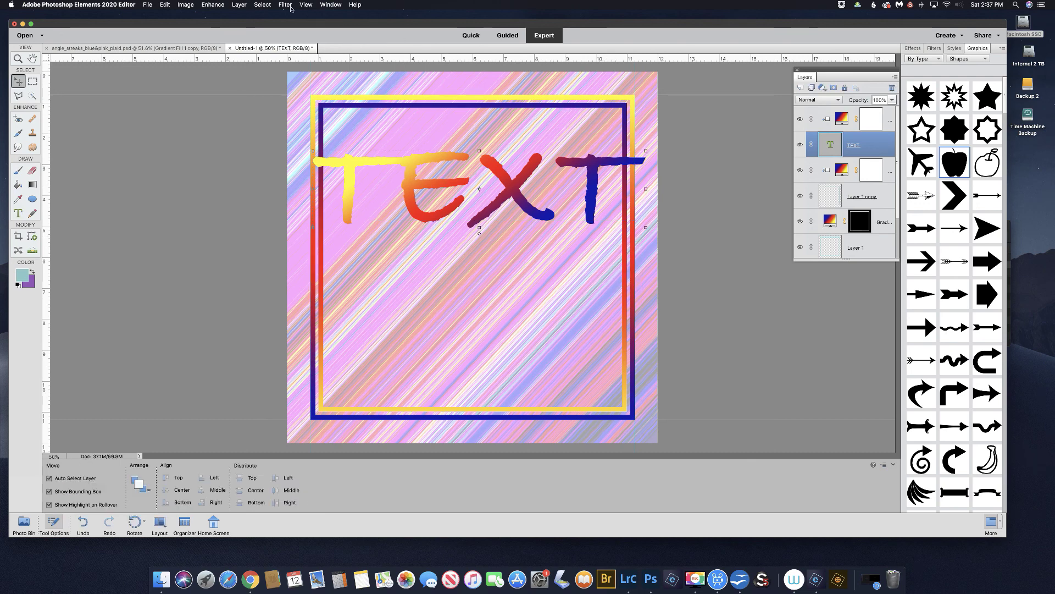
Give the TEXT layer a drop shadow at 44% opacity and a 16 px black outside stroke.
left_click(240, 5)
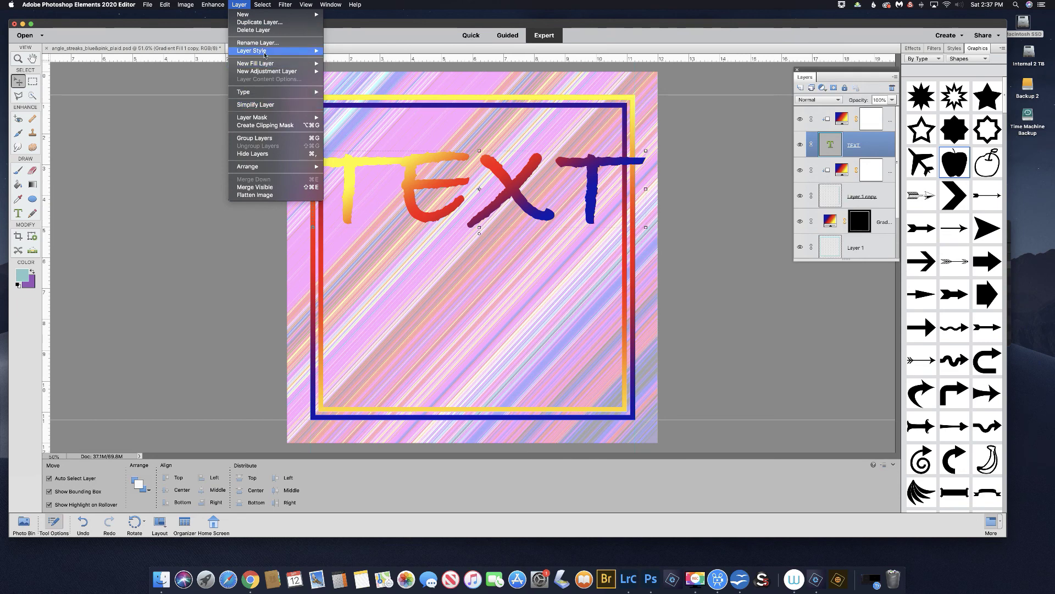
mouse_move(297, 51)
left_click(356, 51)
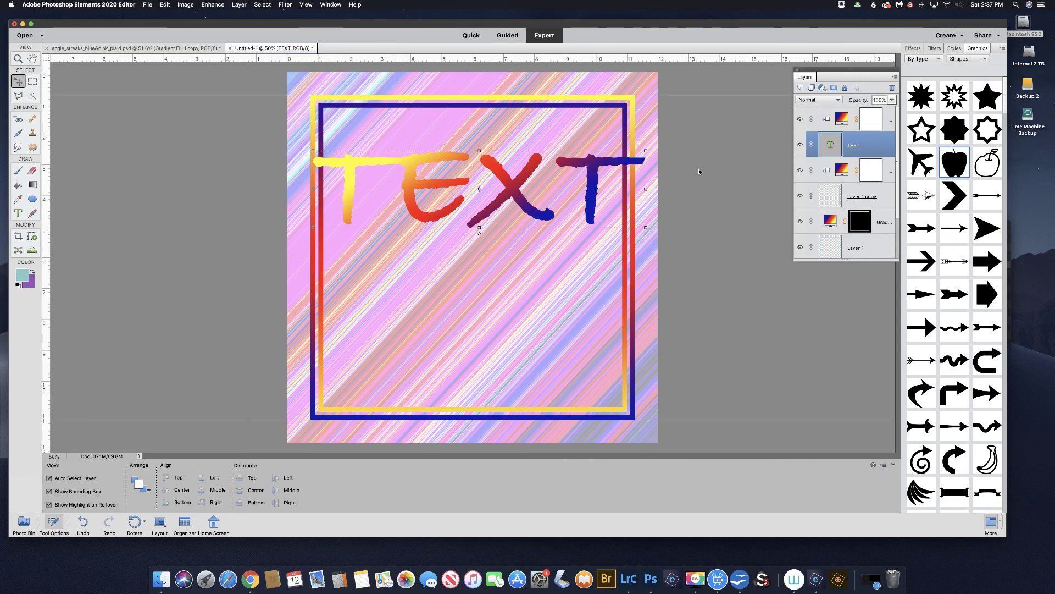
left_click(702, 322)
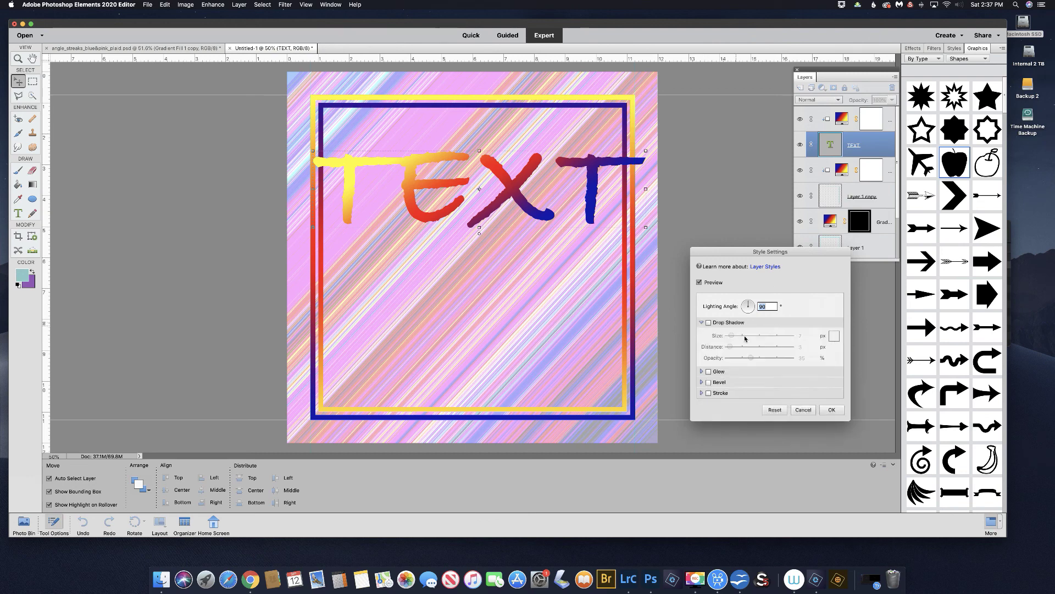
left_click(714, 324)
left_click_drag(733, 338, 744, 305)
left_click_drag(751, 358, 756, 358)
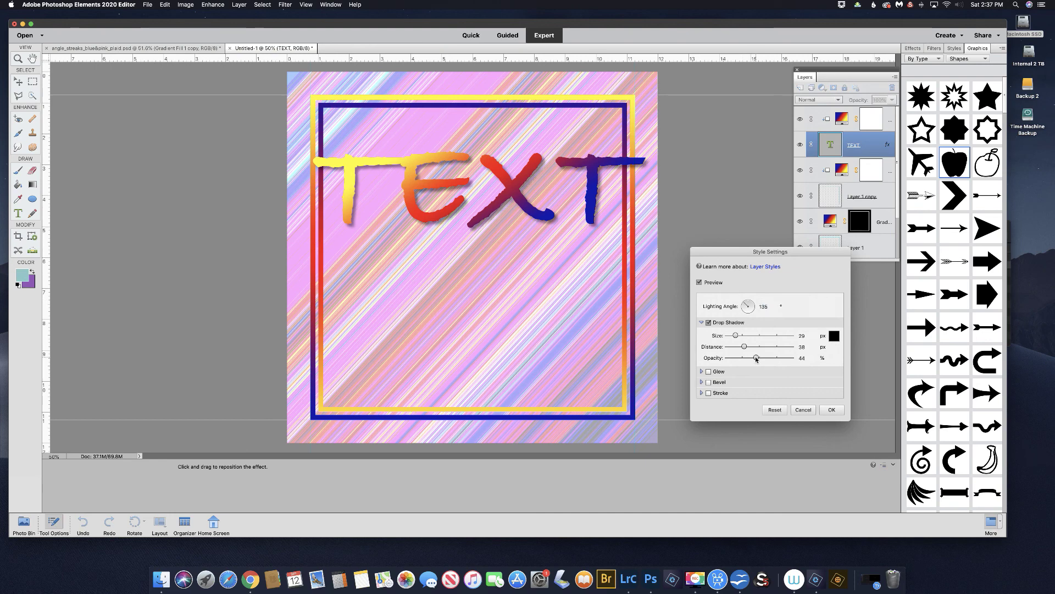
left_click(709, 393)
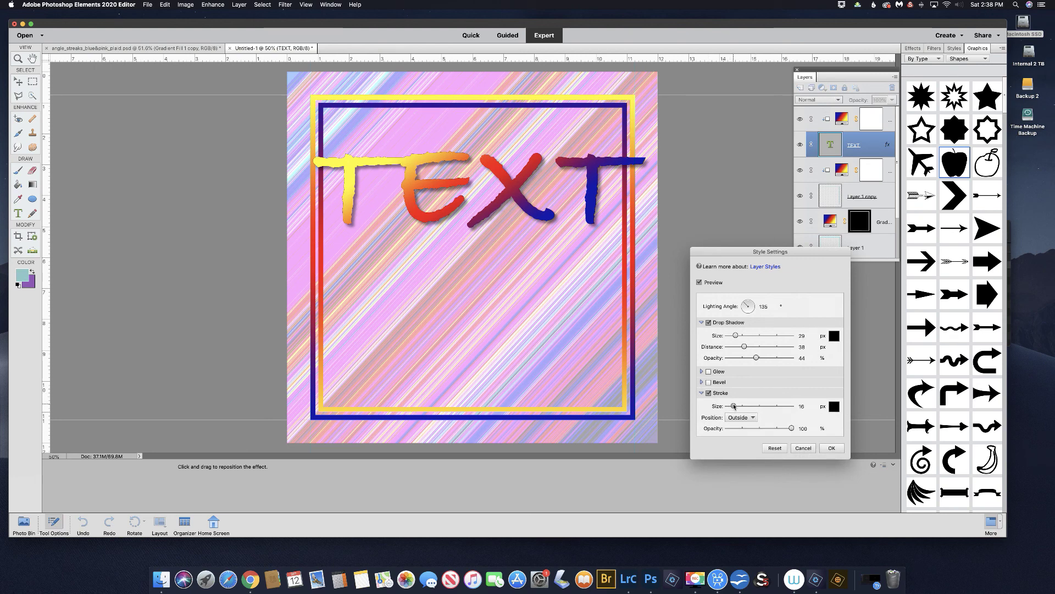
left_click(831, 448)
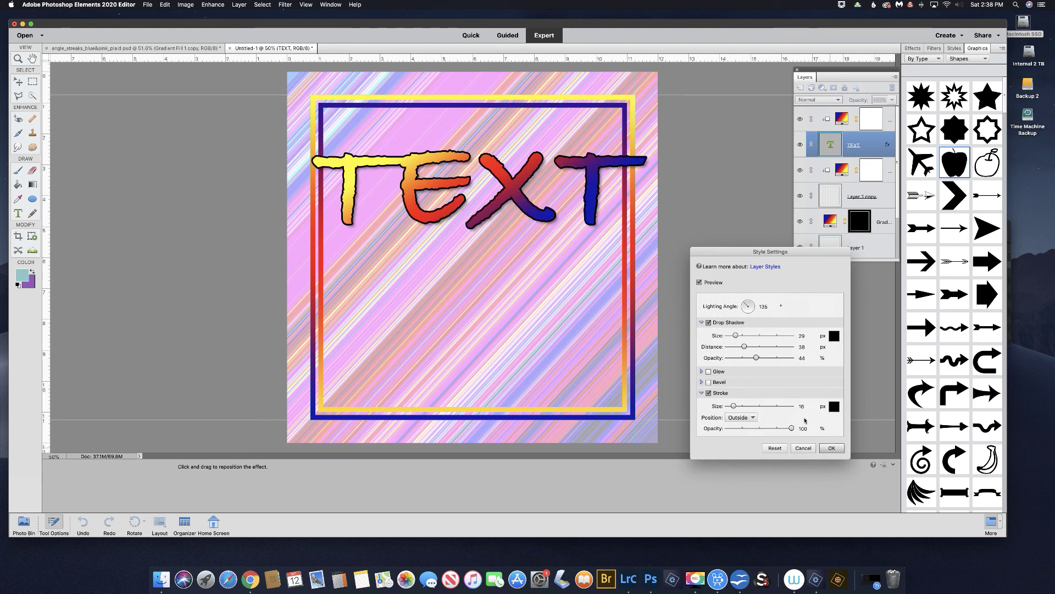
left_click(673, 152)
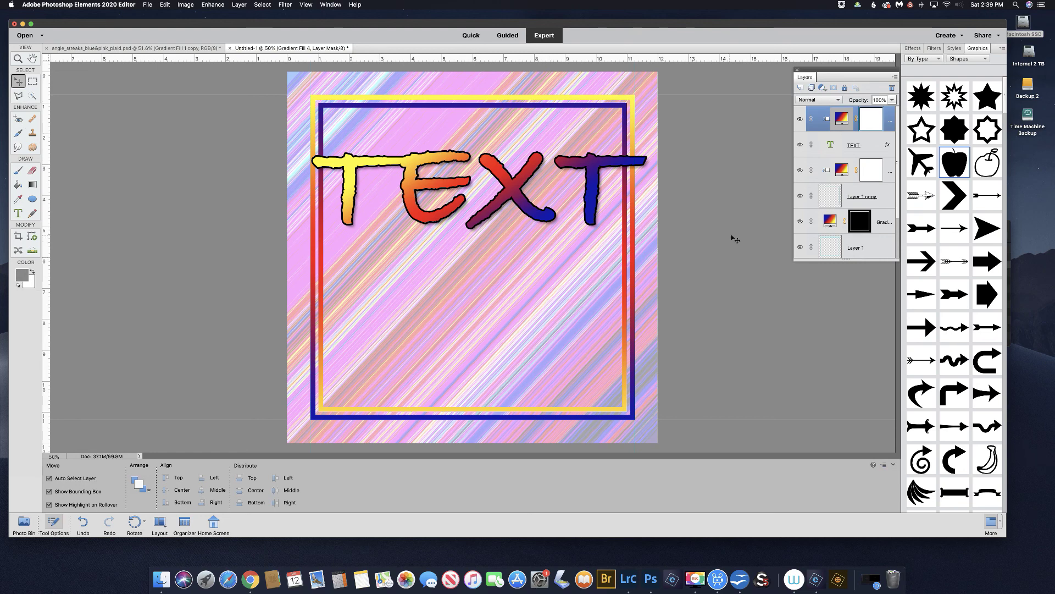
Place the solid teal apple shape on the canvas below the TEXT lettering.
left_click_drag(954, 163, 469, 289)
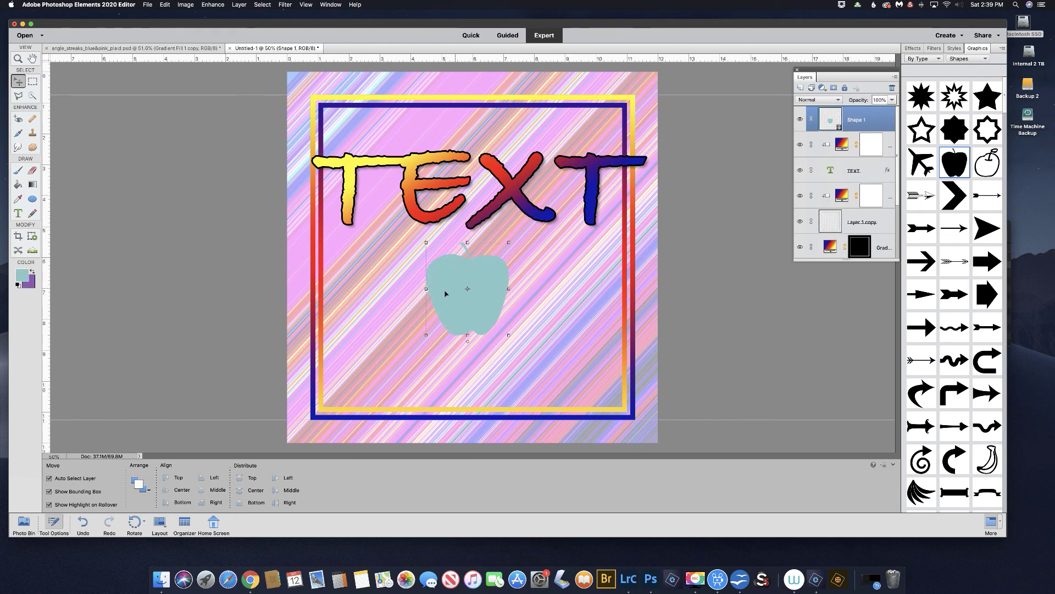
left_click(822, 88)
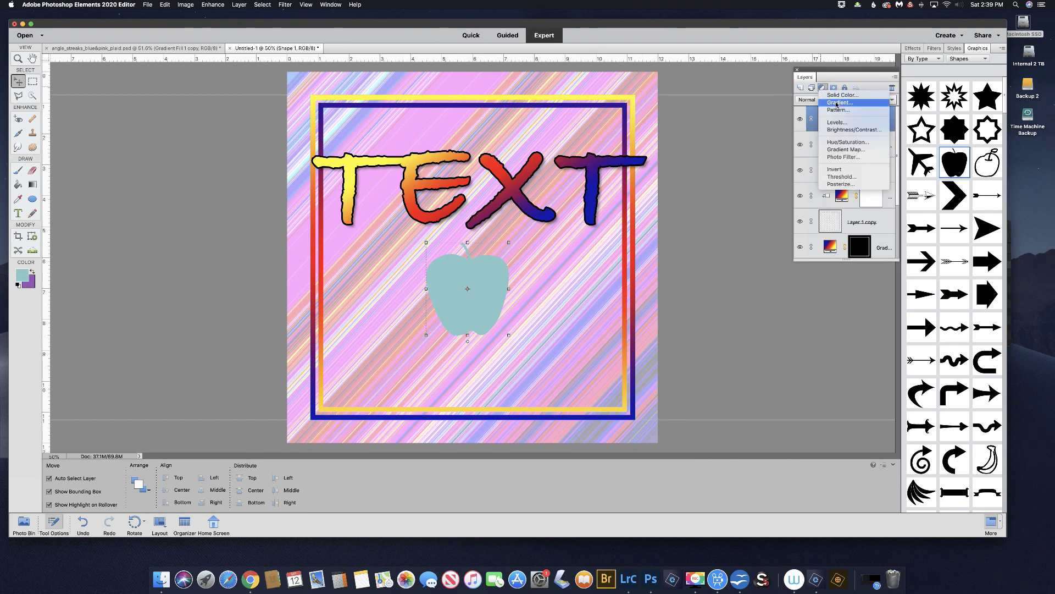
Add a gradient fill layer and set its starting stop to pale pink f48e92.
left_click(836, 104)
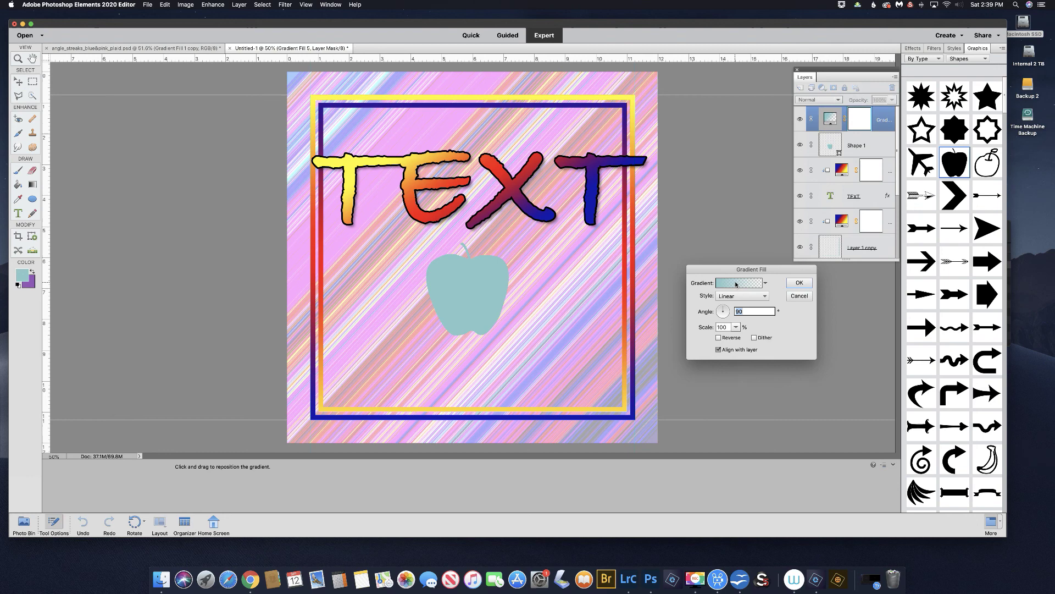
left_click(739, 283)
left_click(80, 377)
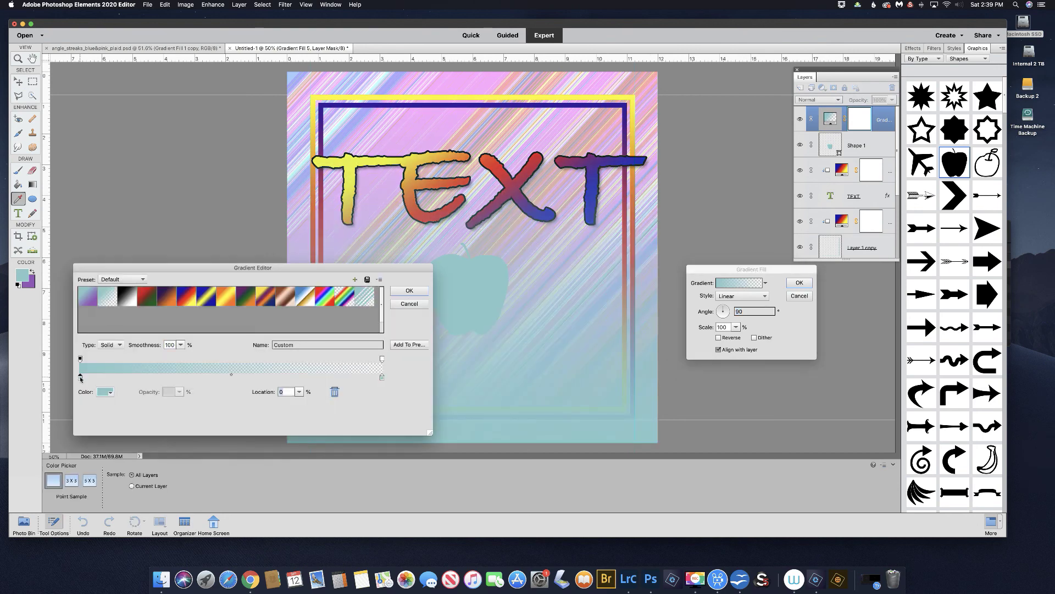
left_click(104, 391)
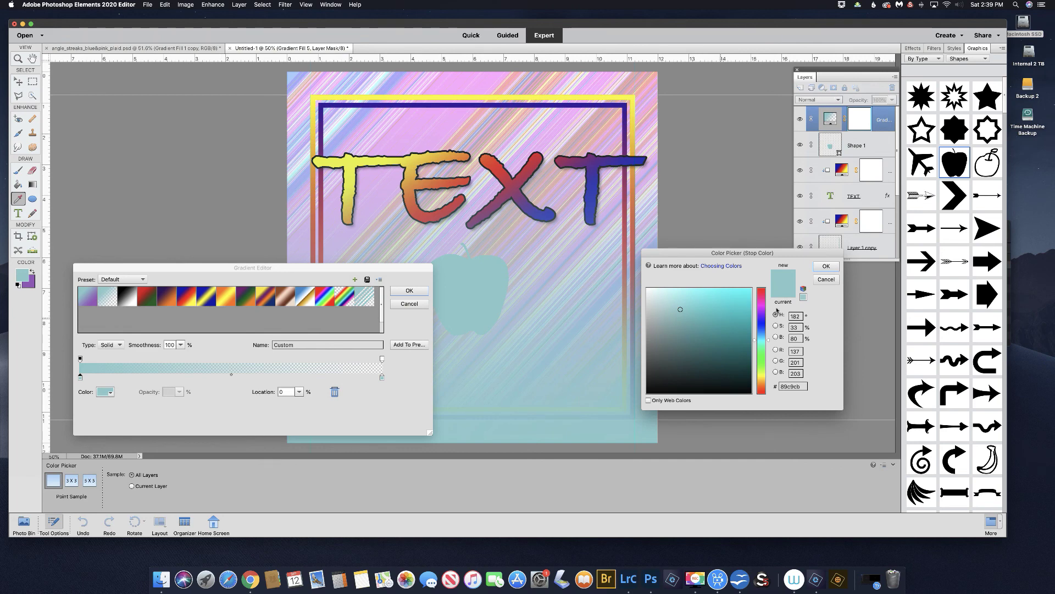
left_click_drag(762, 302, 764, 290)
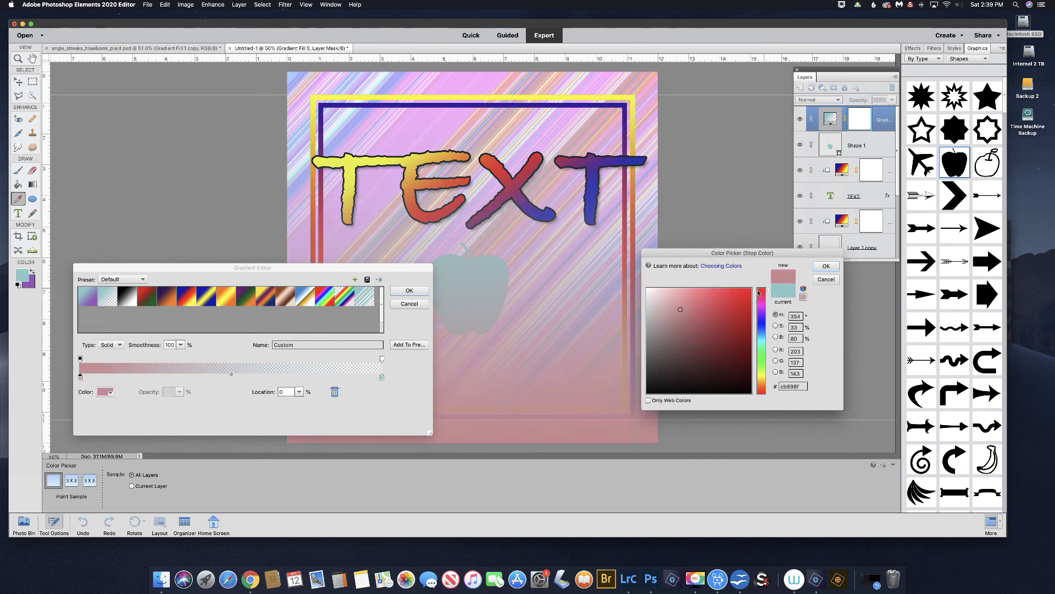
left_click(683, 292)
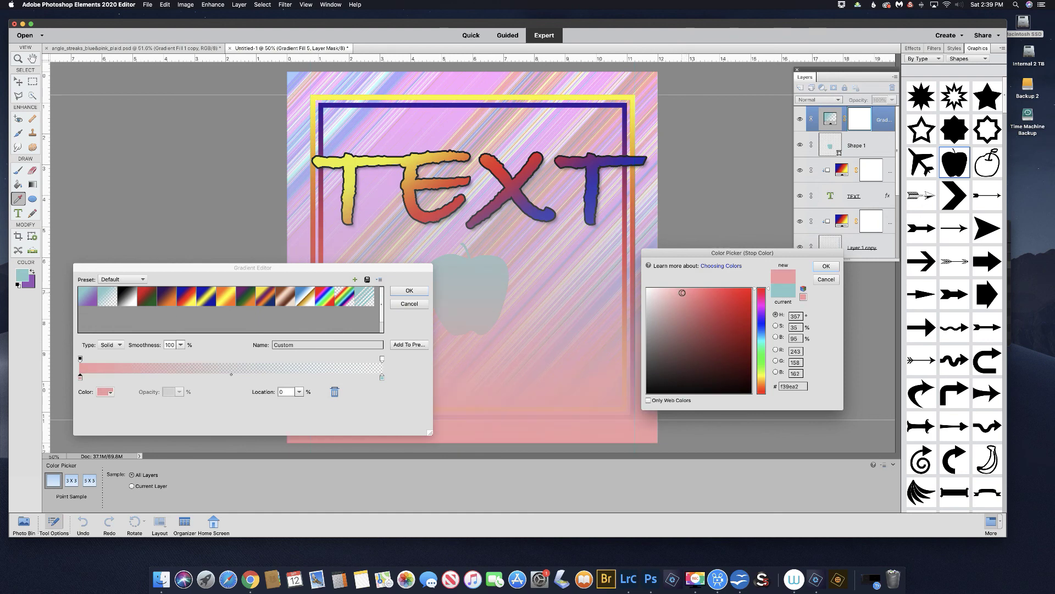
left_click(690, 292)
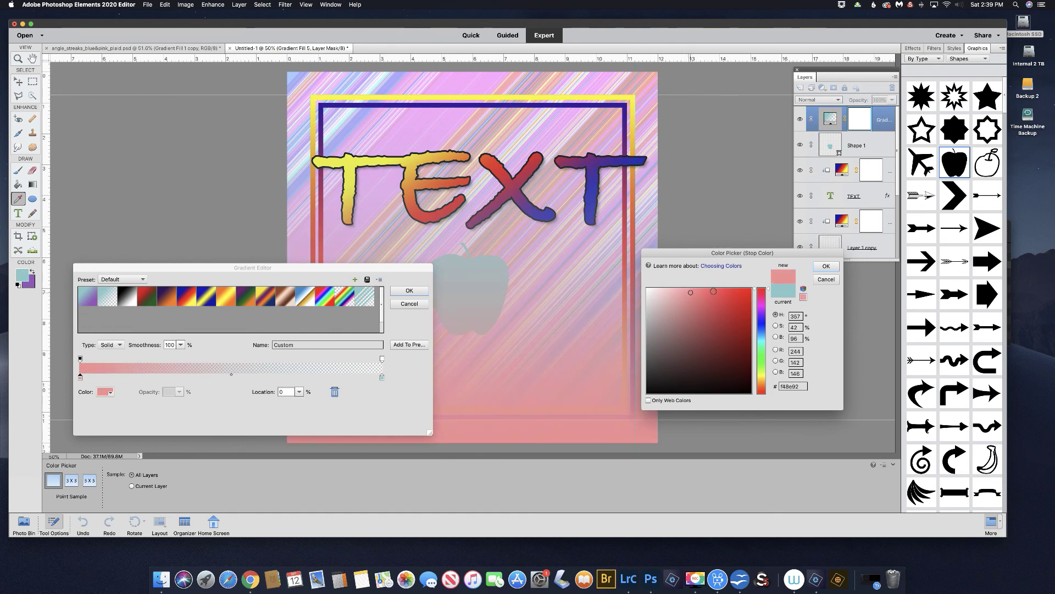
left_click(826, 266)
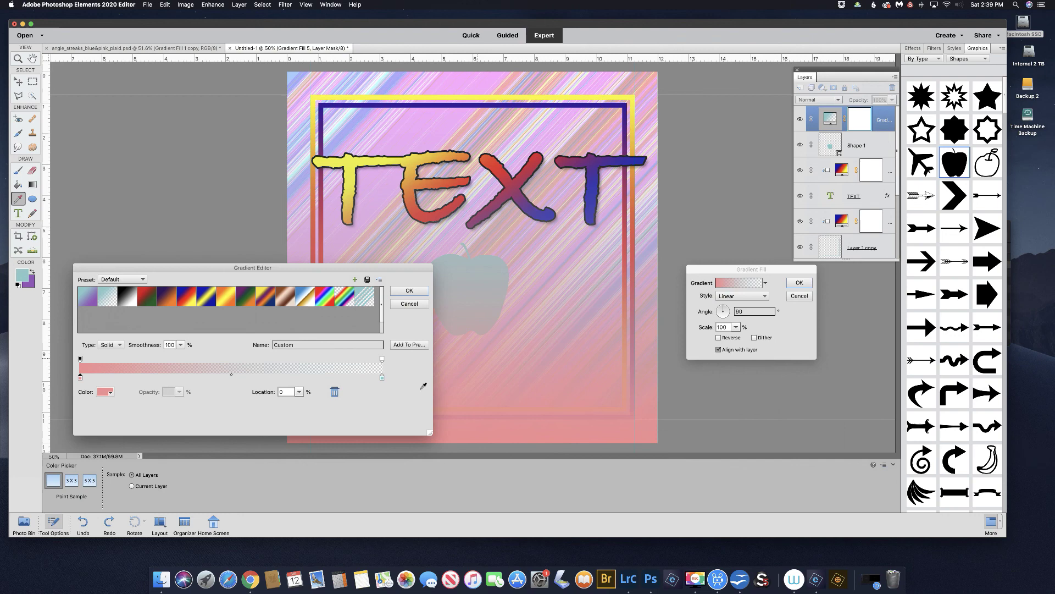
Set the ending stop to red fe0018 at 100% opacity and accept the gradient.
left_click(382, 377)
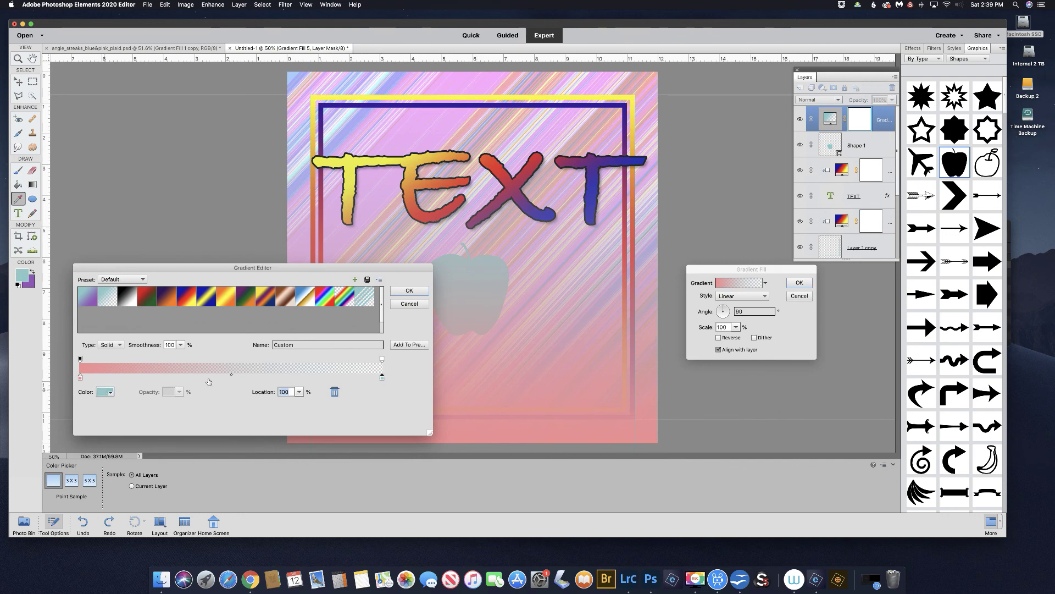
double_click(382, 377)
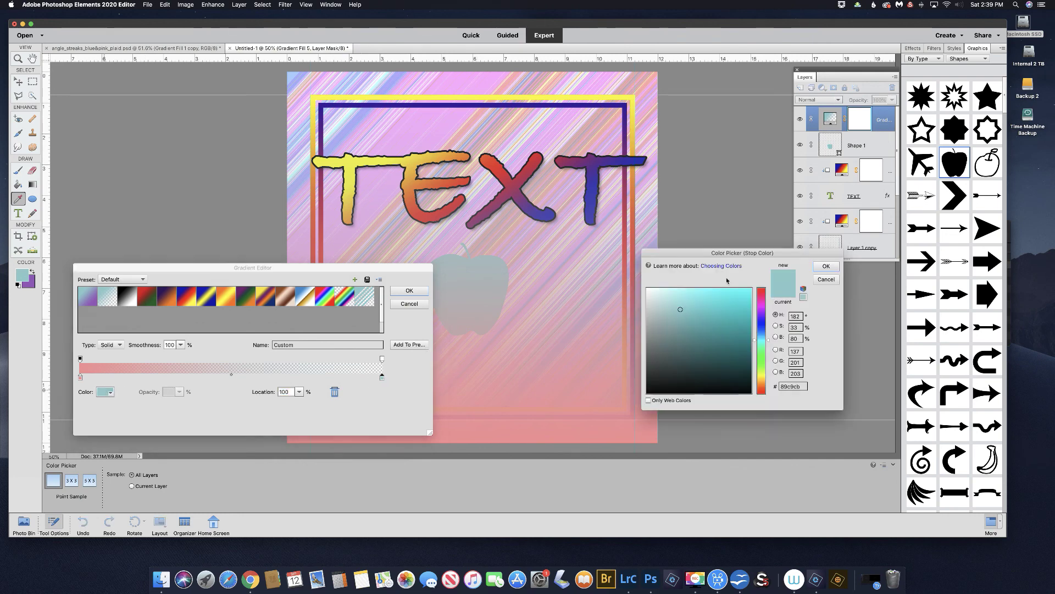
left_click(761, 289)
left_click_drag(681, 310, 754, 289)
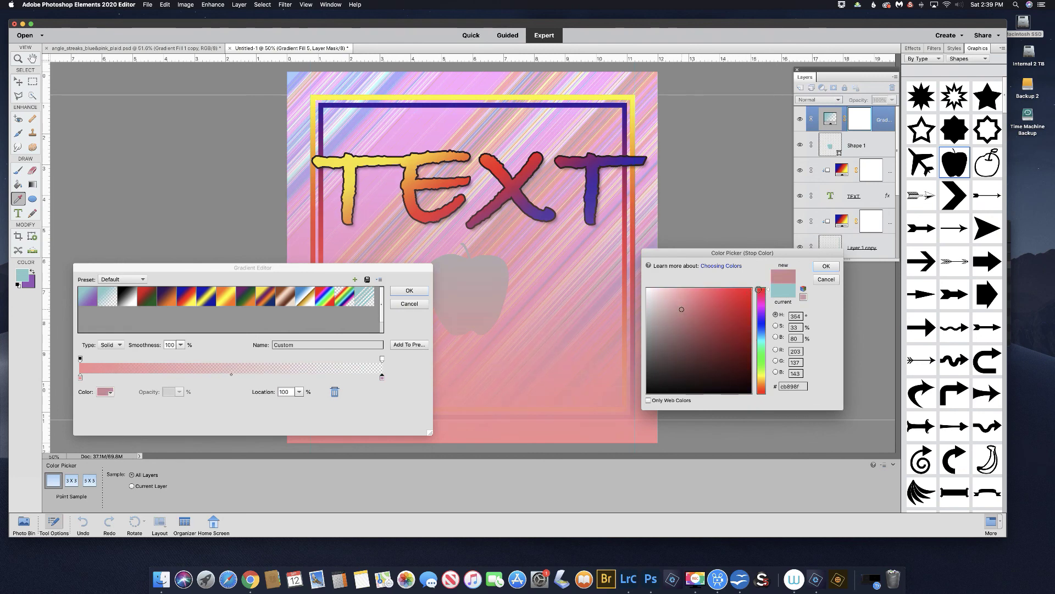
left_click(826, 266)
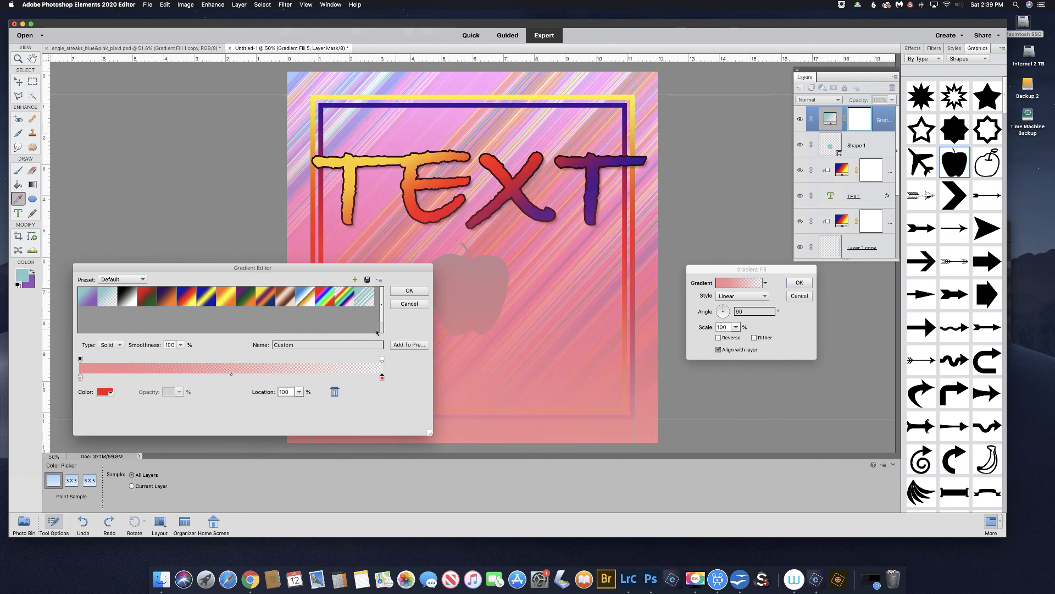
left_click(382, 359)
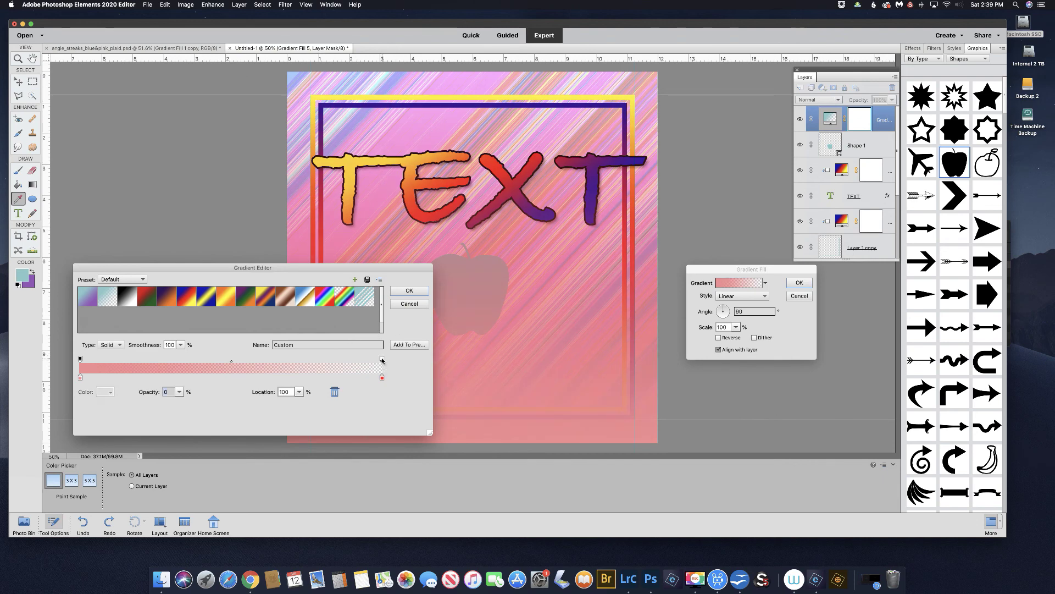
left_click(179, 392)
left_click_drag(180, 401, 223, 400)
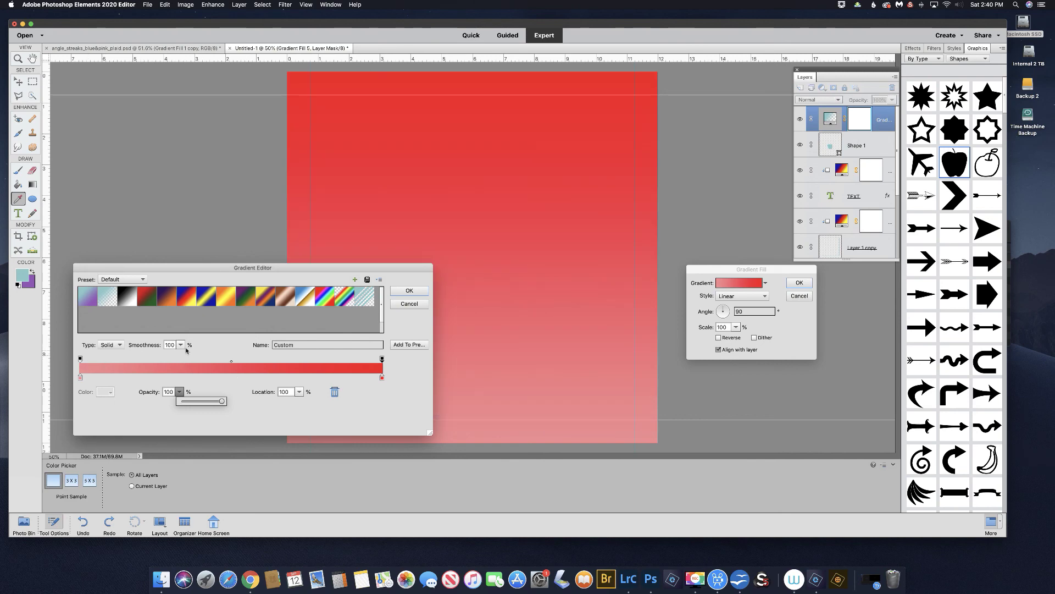
left_click(410, 293)
left_click(410, 291)
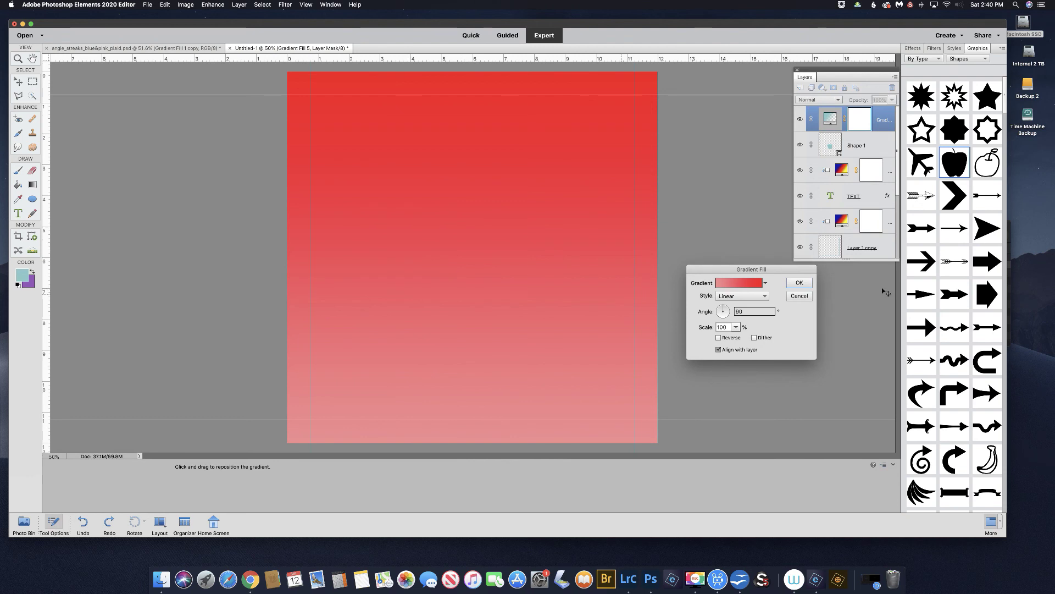
Make the gradient Radial with its bright centre moved lower, and commit it.
left_click(743, 297)
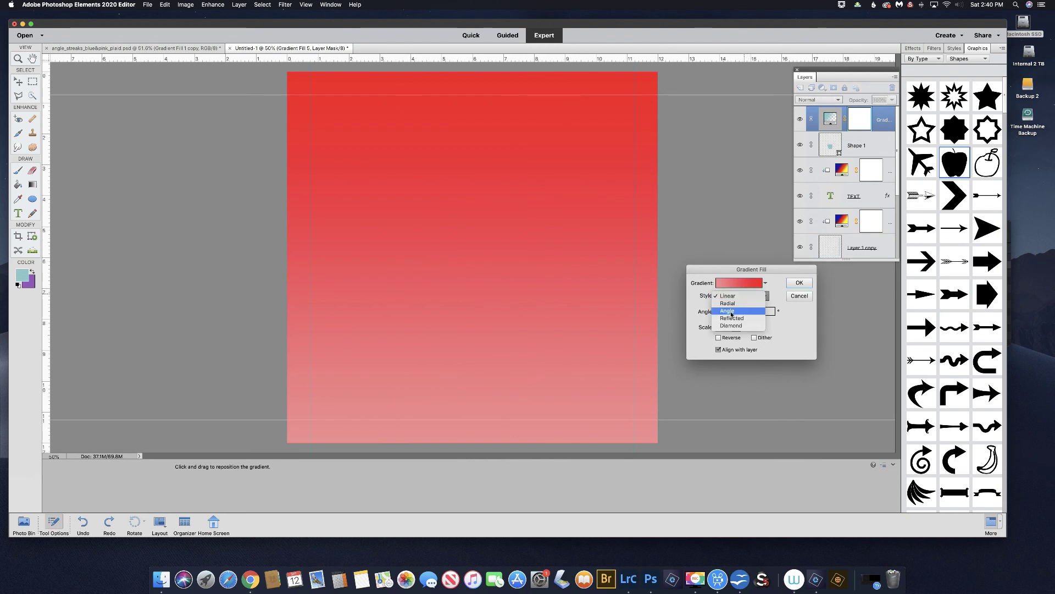
left_click(728, 303)
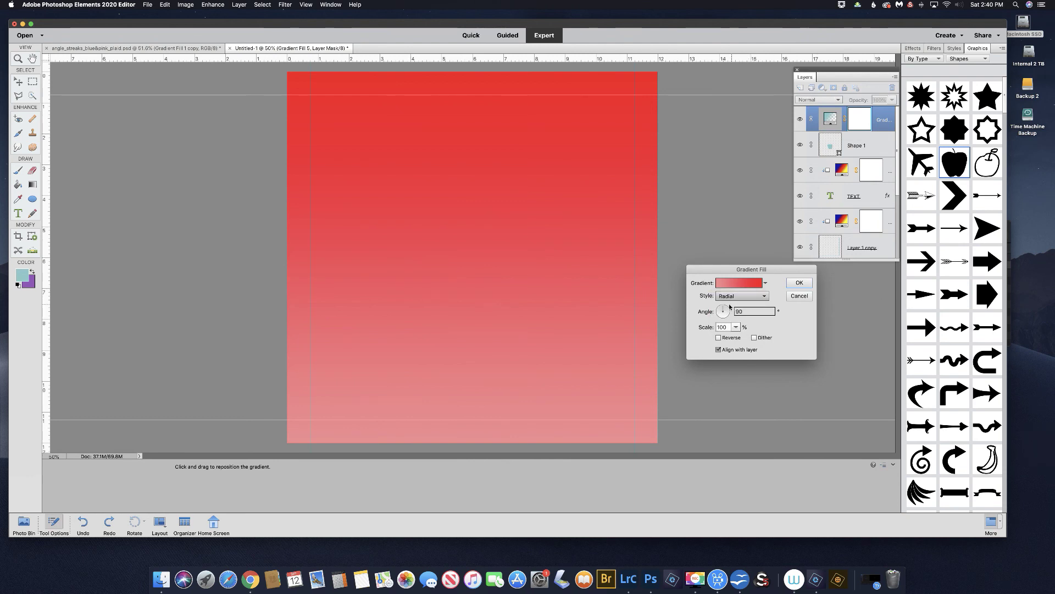
left_click_drag(471, 242, 459, 299)
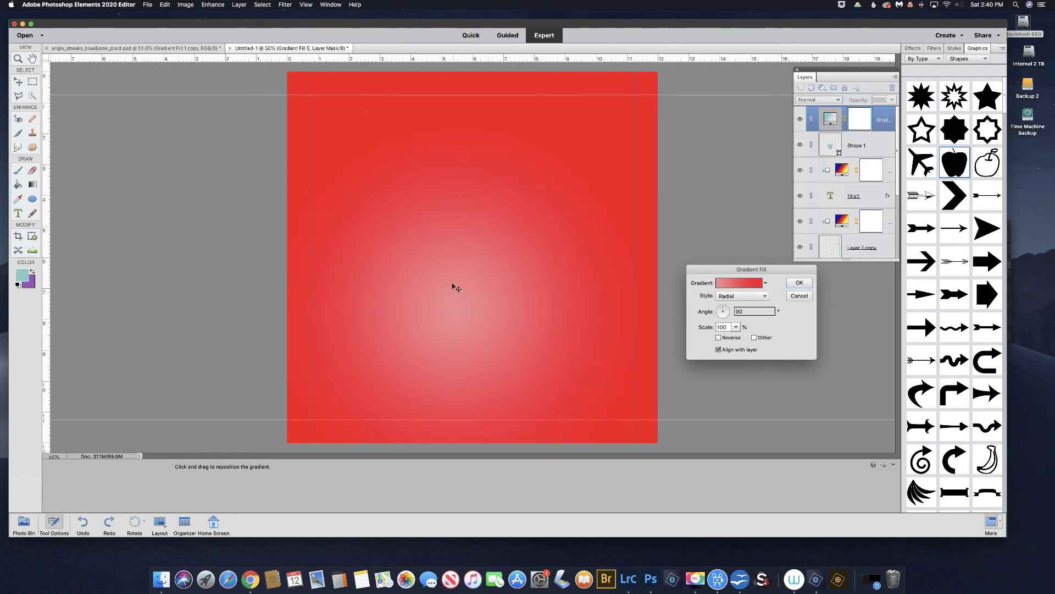
left_click(799, 283)
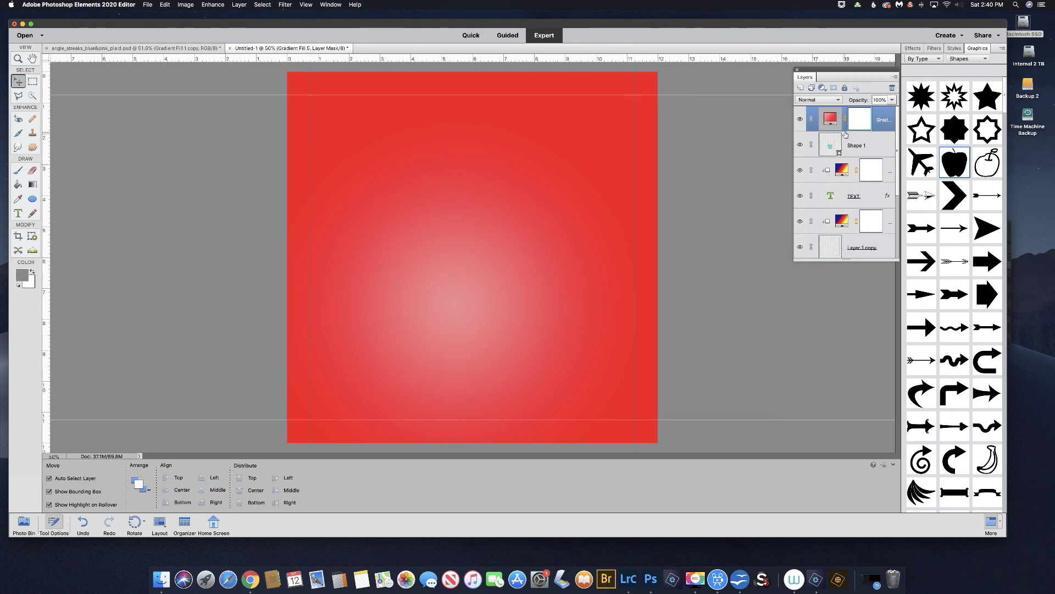
Clip the radial gradient to the apple, scale it to 25%, and raise its highlight near the top.
left_click_drag(845, 134, 848, 131)
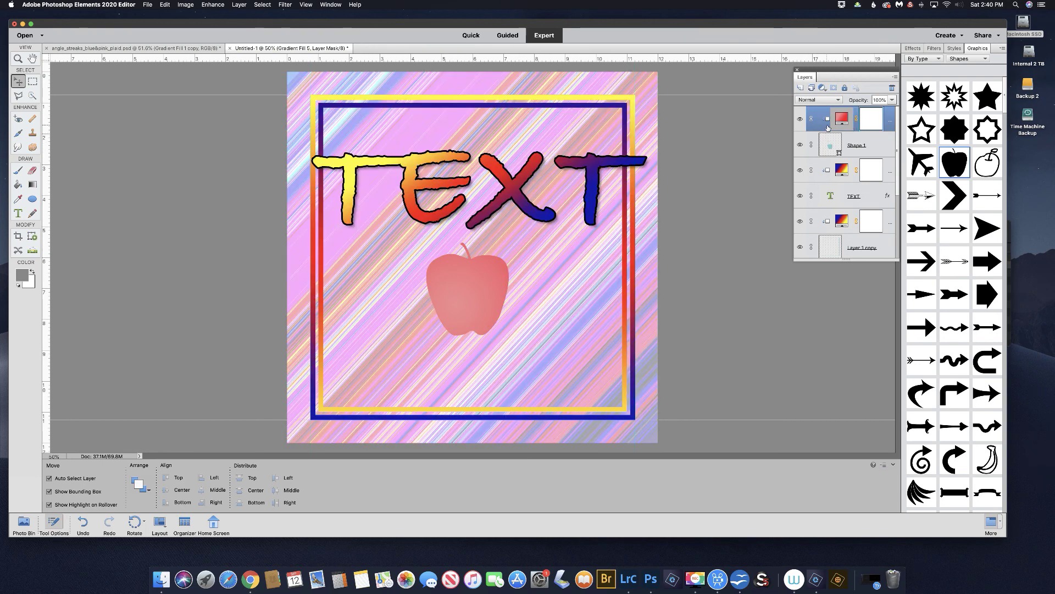
left_click(840, 121)
double_click(839, 121)
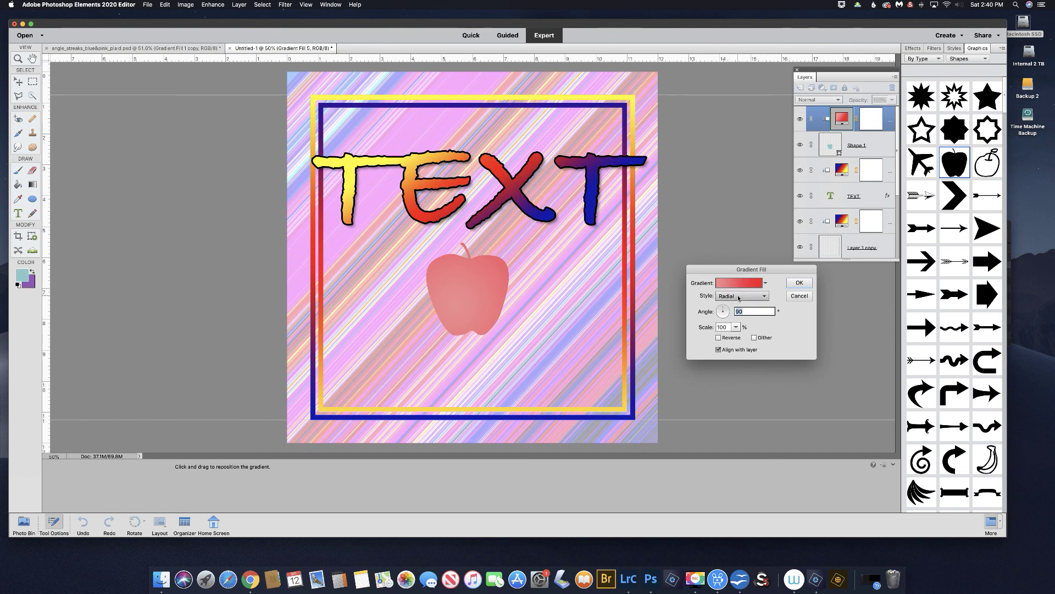
left_click_drag(710, 333, 695, 331)
type("51")
key("Tab")
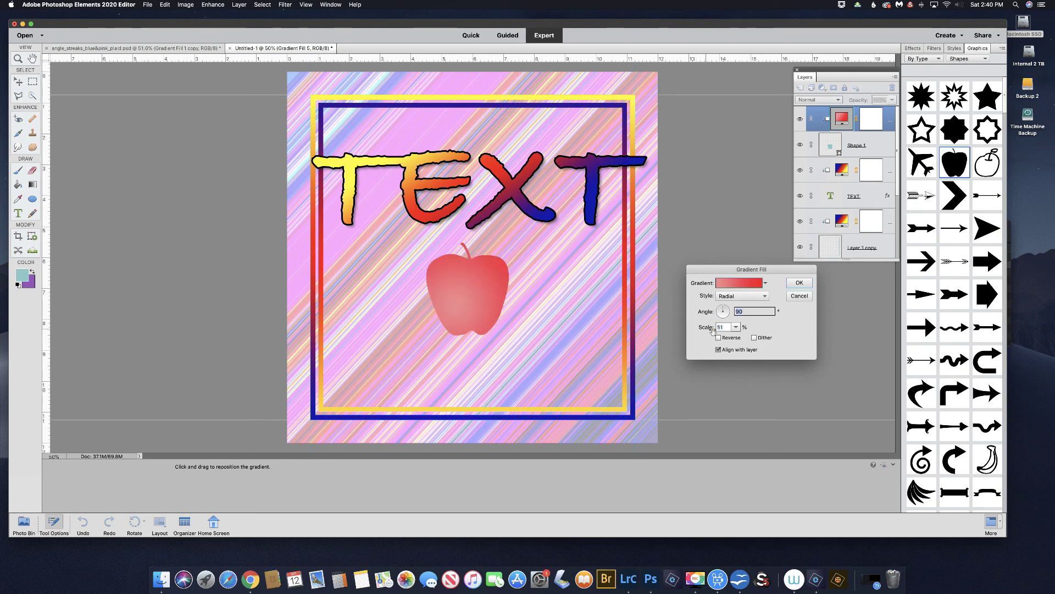
mouse_move(709, 330)
left_mouse_down()
mouse_move(694, 332)
mouse_move(708, 332)
left_mouse_up()
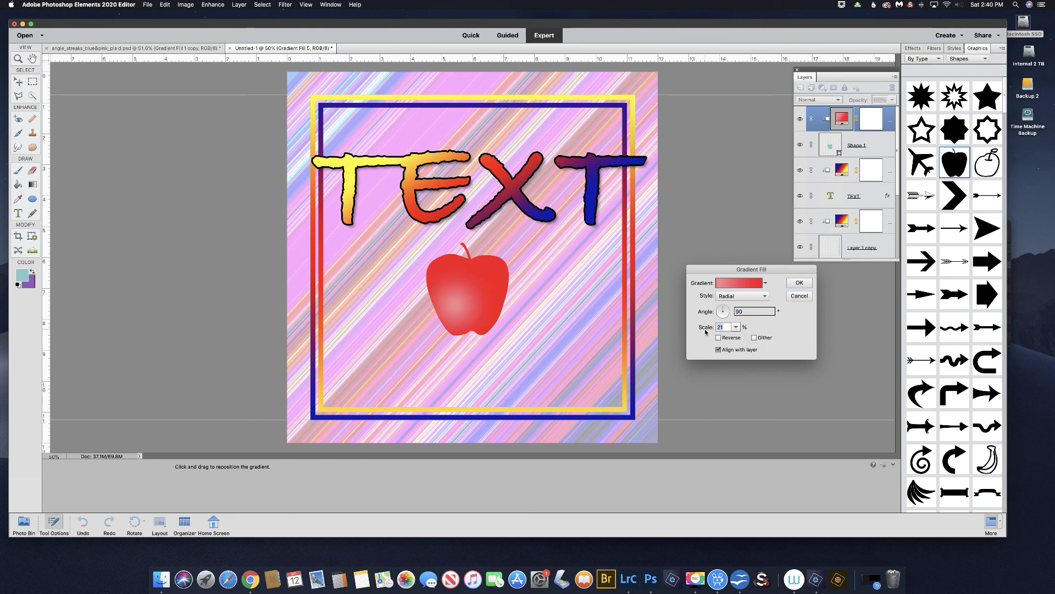
left_click_drag(459, 301, 456, 276)
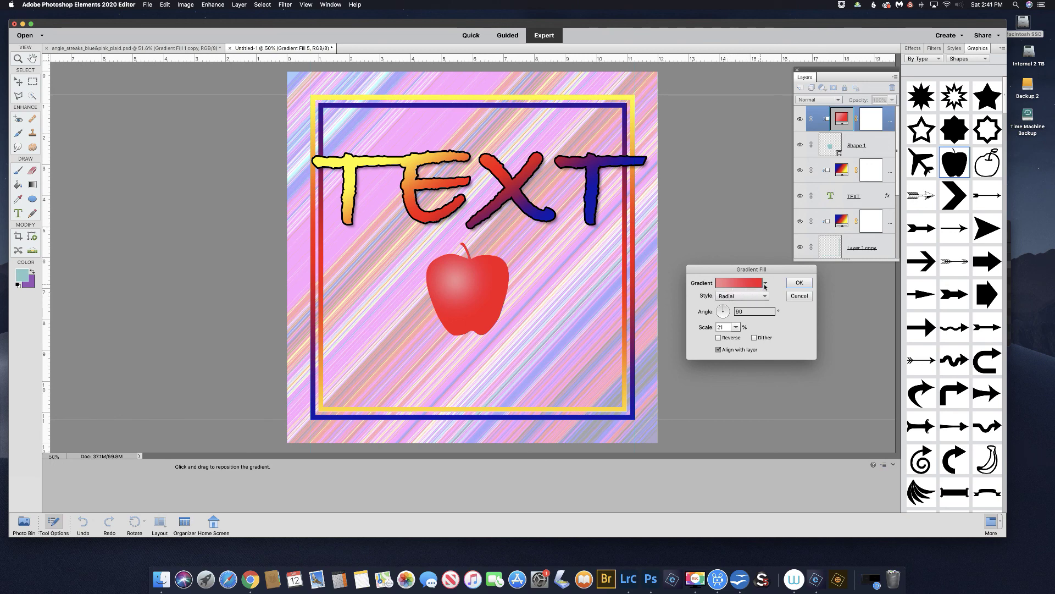
left_click_drag(707, 330, 707, 330)
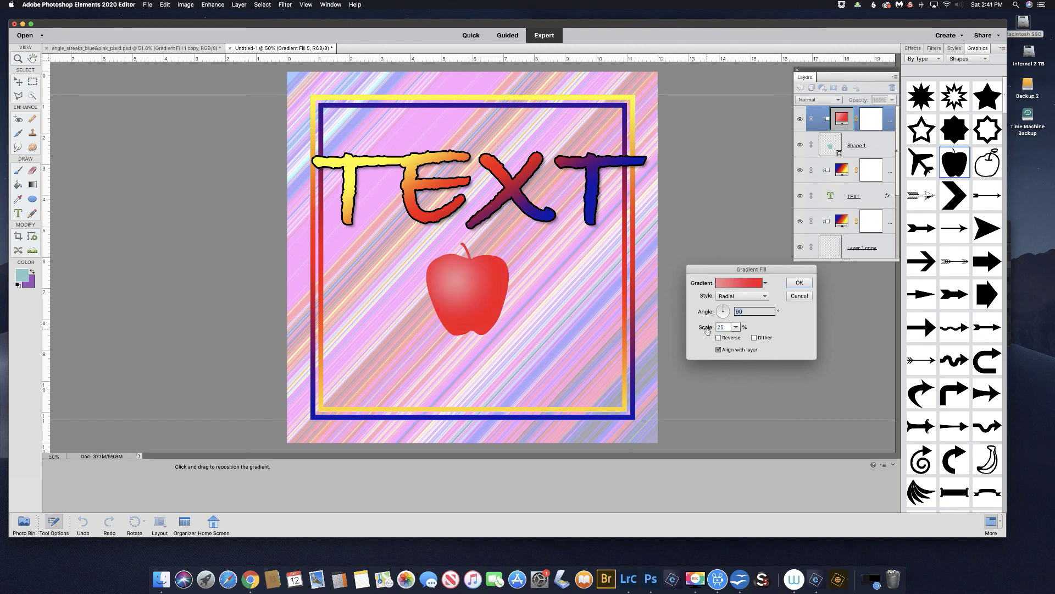
left_click(801, 283)
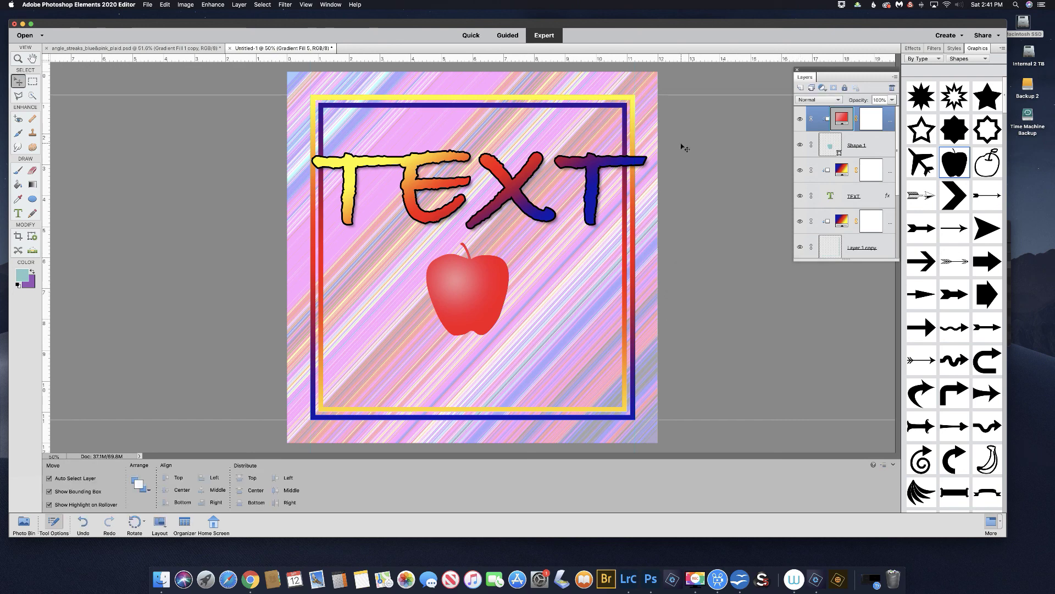